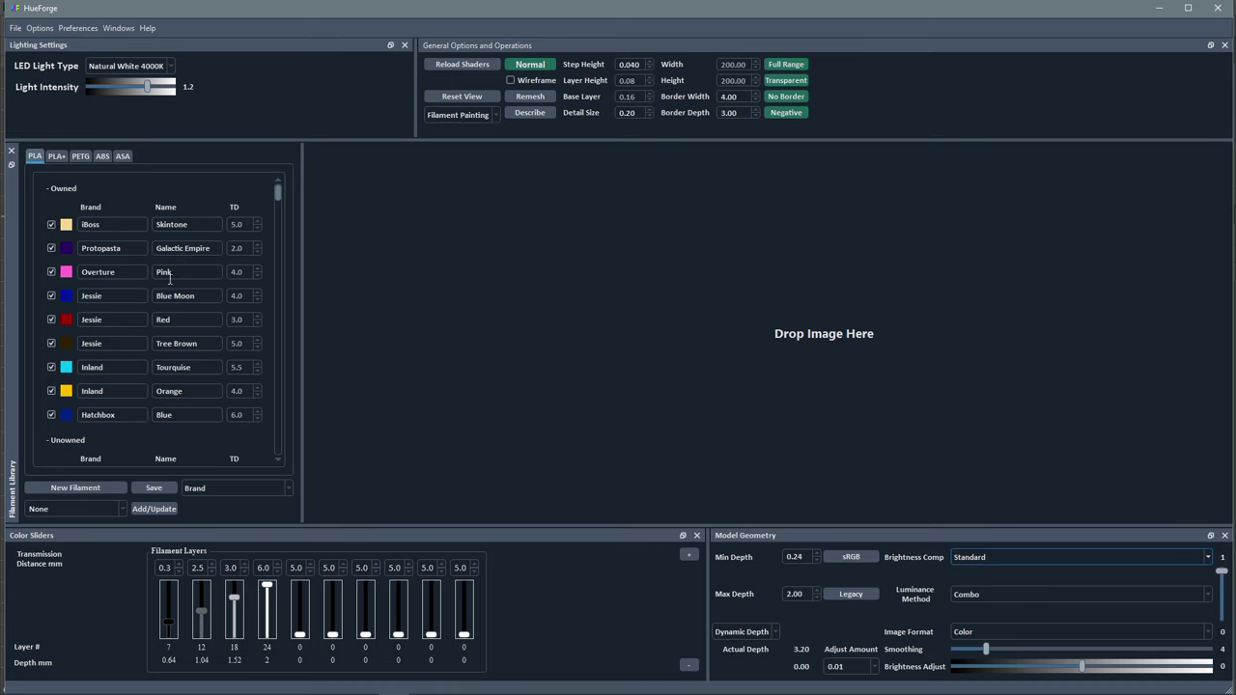
- Look through the owned and unowned filaments in the PLA library, including the PolyTerra, PolyLite Pro and PolyLite entries
scroll(169, 277, "down", 5)
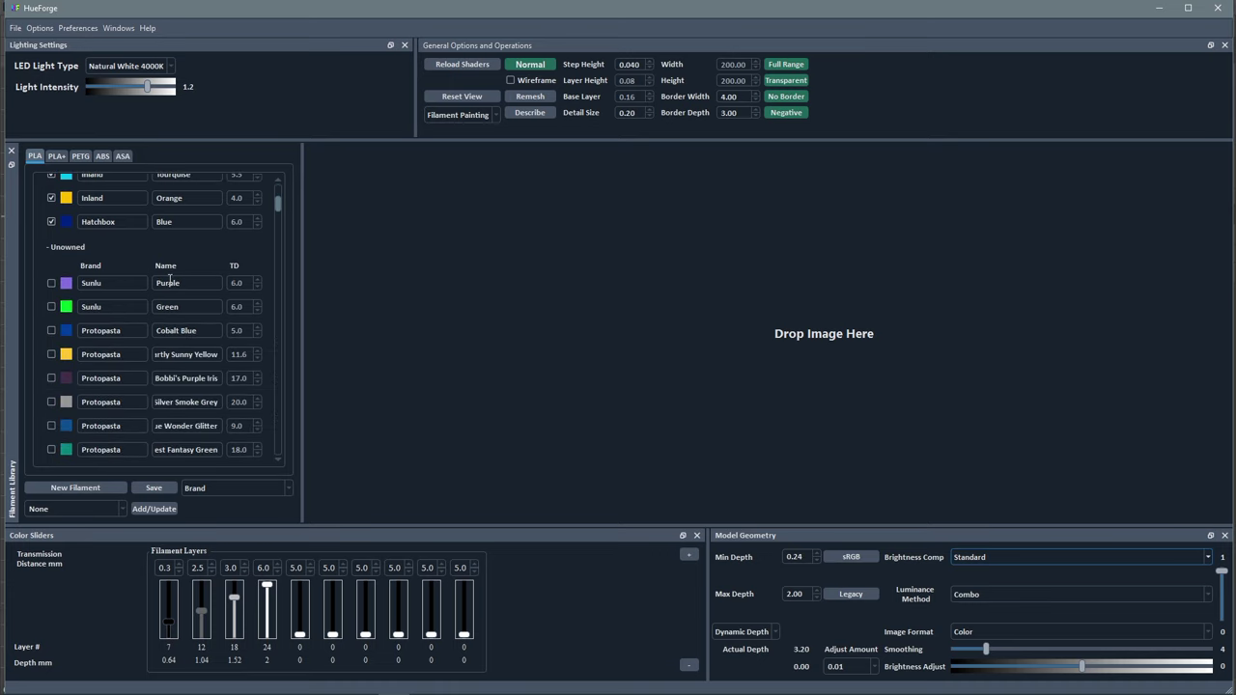
scroll(169, 280, "down", 15)
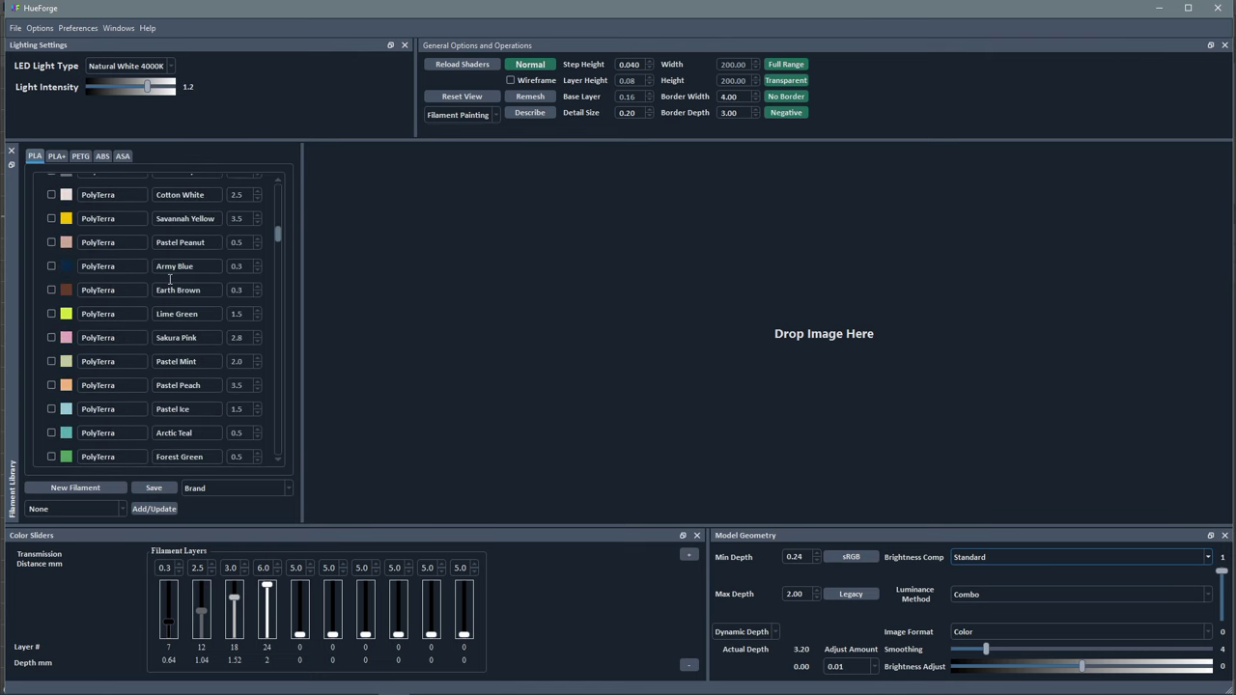
scroll(169, 279, "down", 15)
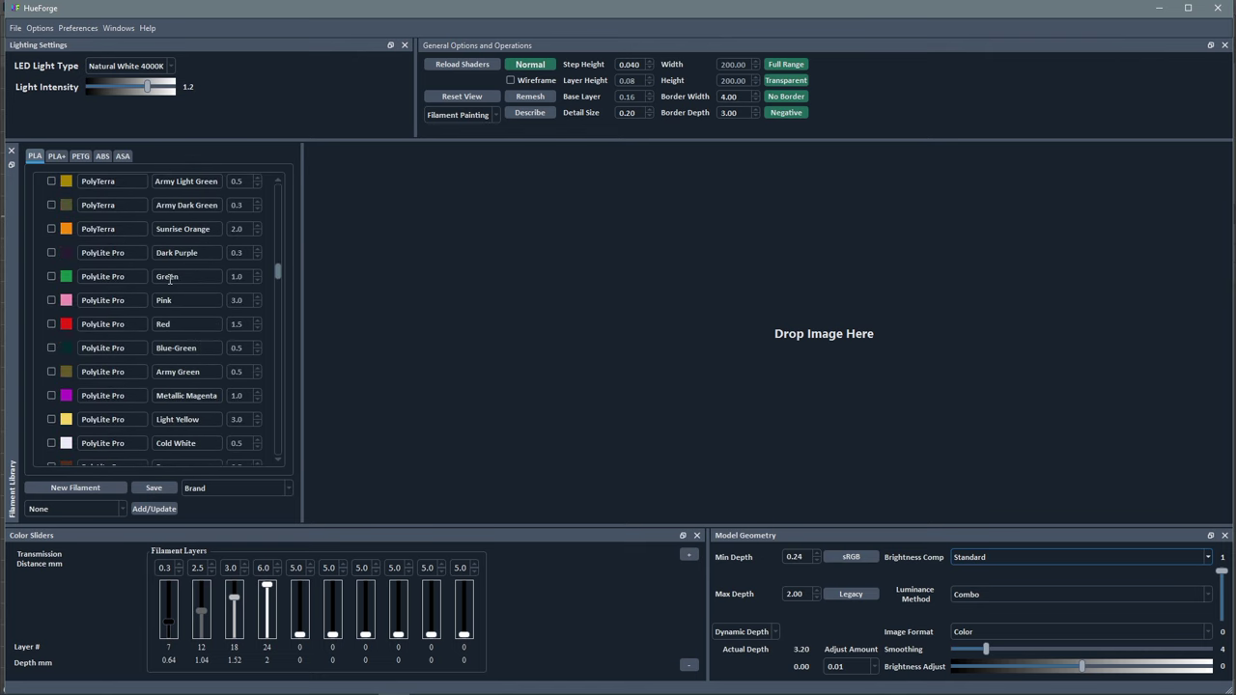
scroll(169, 279, "down", 8)
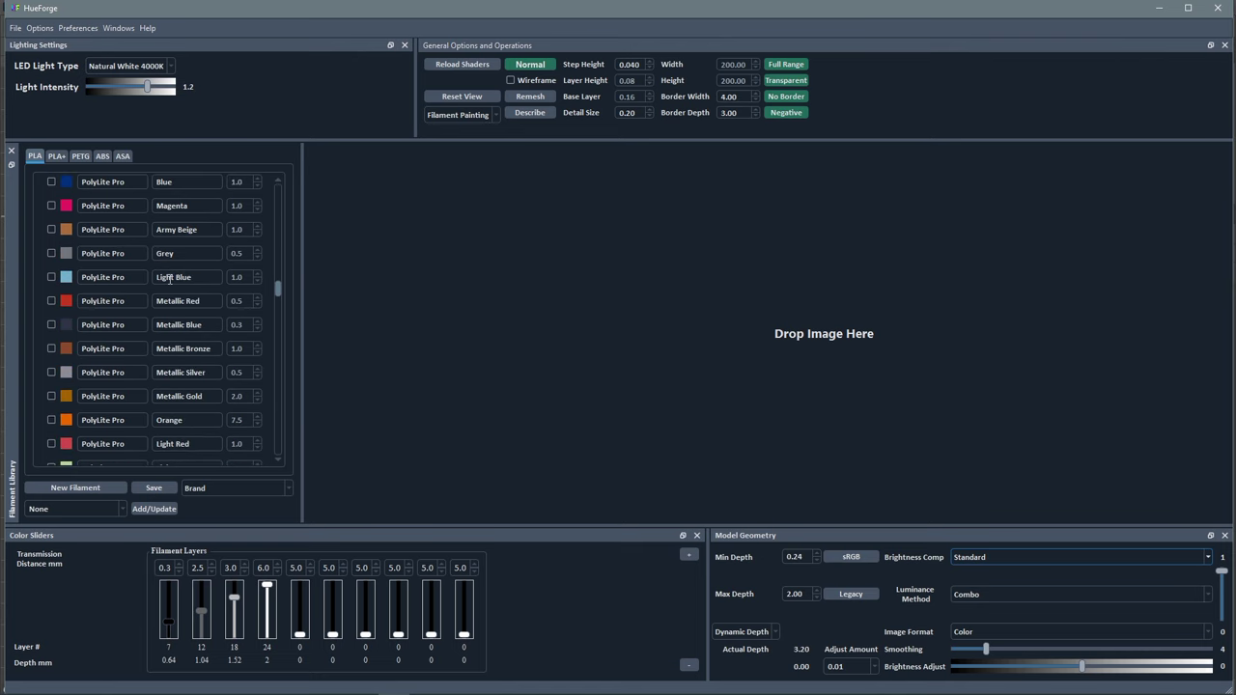
scroll(169, 279, "down", 4)
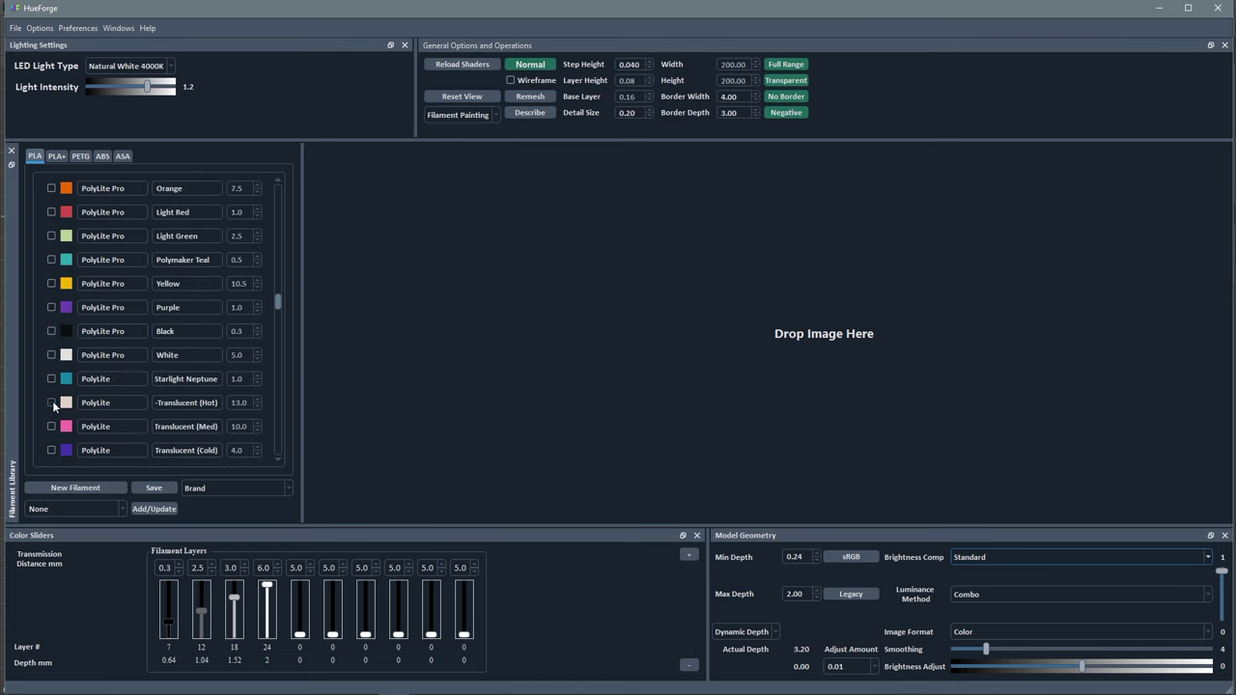
scroll(203, 383, "up", 10)
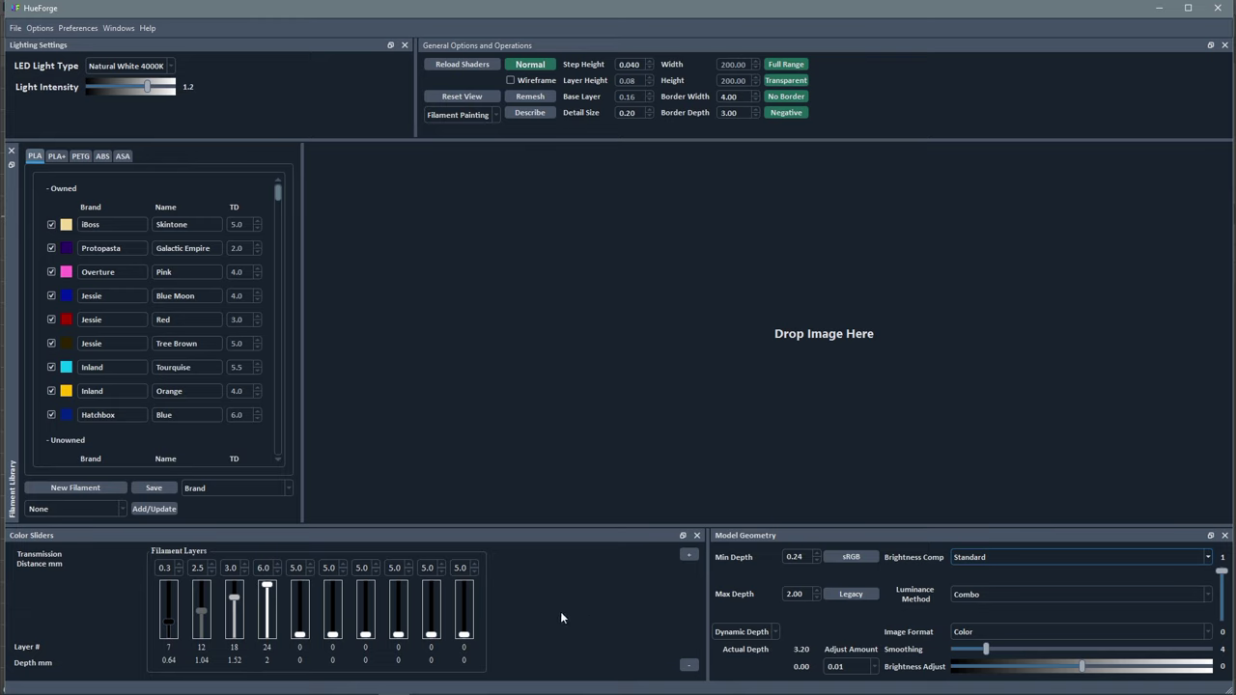
- Load scarlet witch.jpeg from the Hueforge folder in File Explorer into the HueForge workspace
key("alt+Tab")
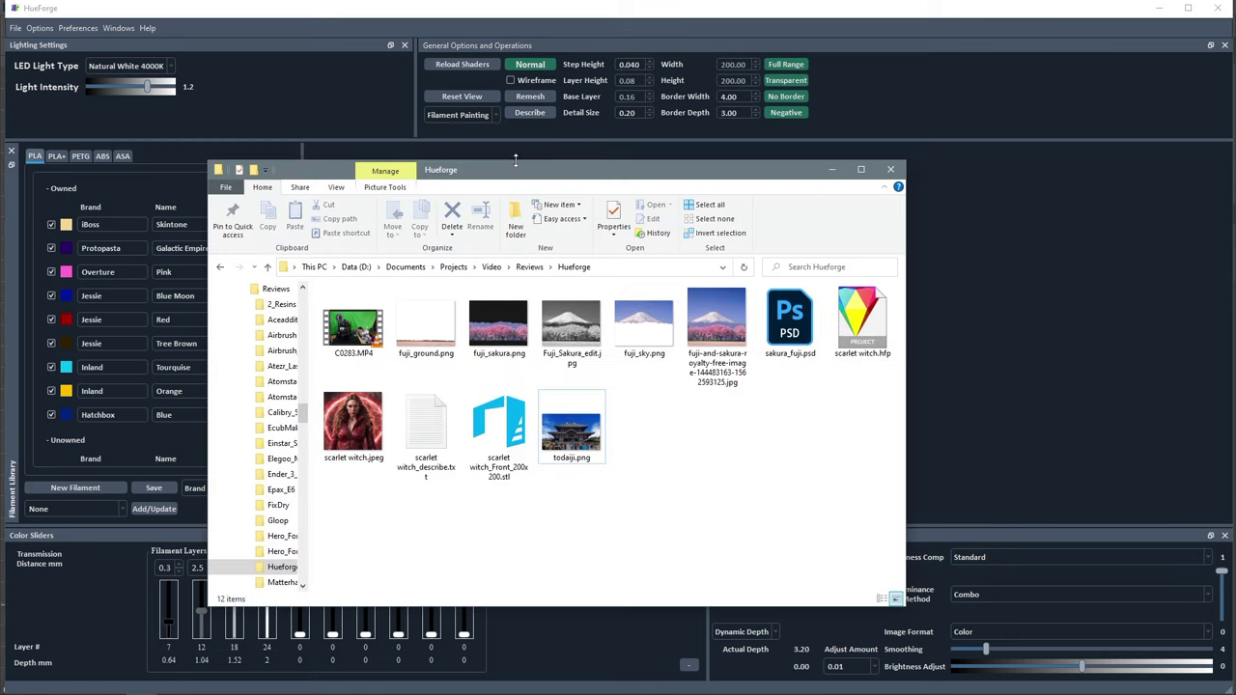
left_click_drag(518, 179, 1108, 236)
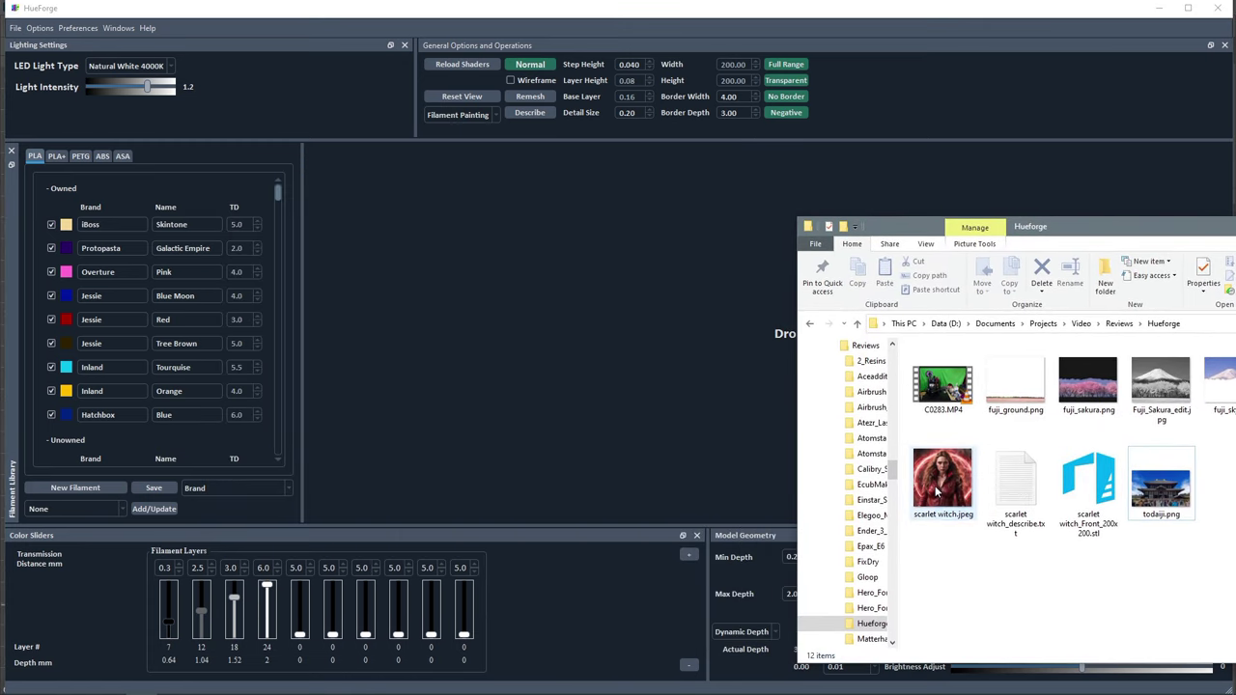
left_click_drag(936, 492, 579, 350)
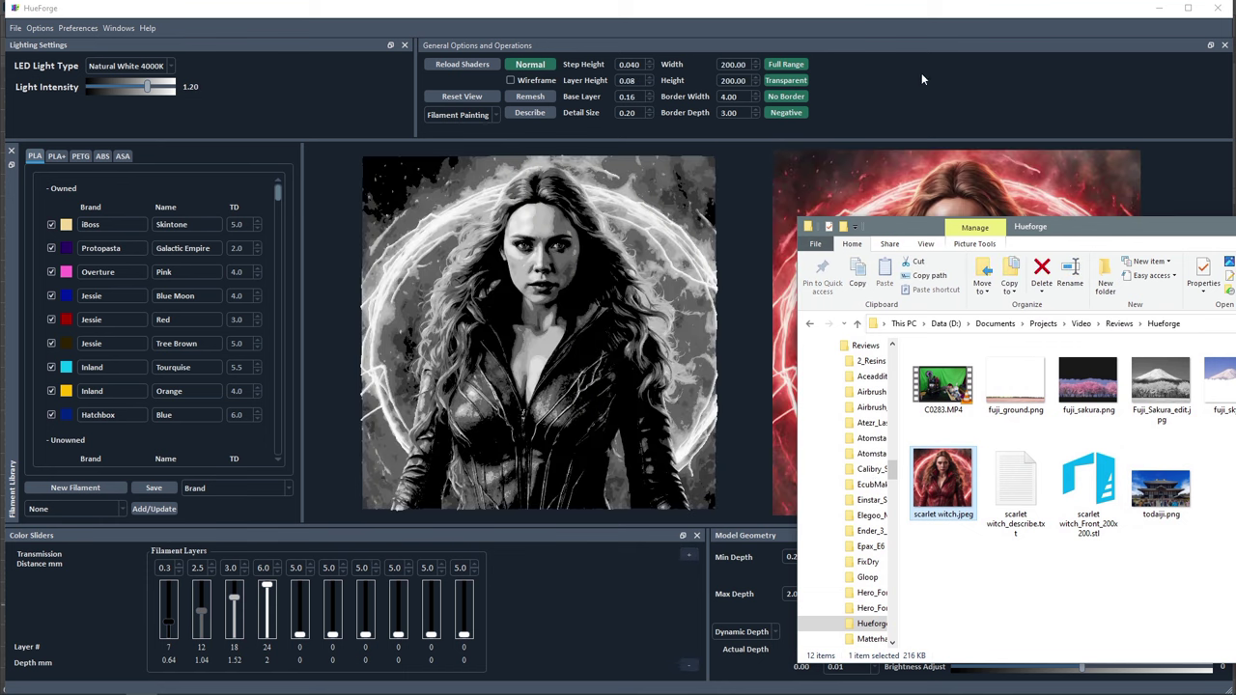
left_click(902, 14)
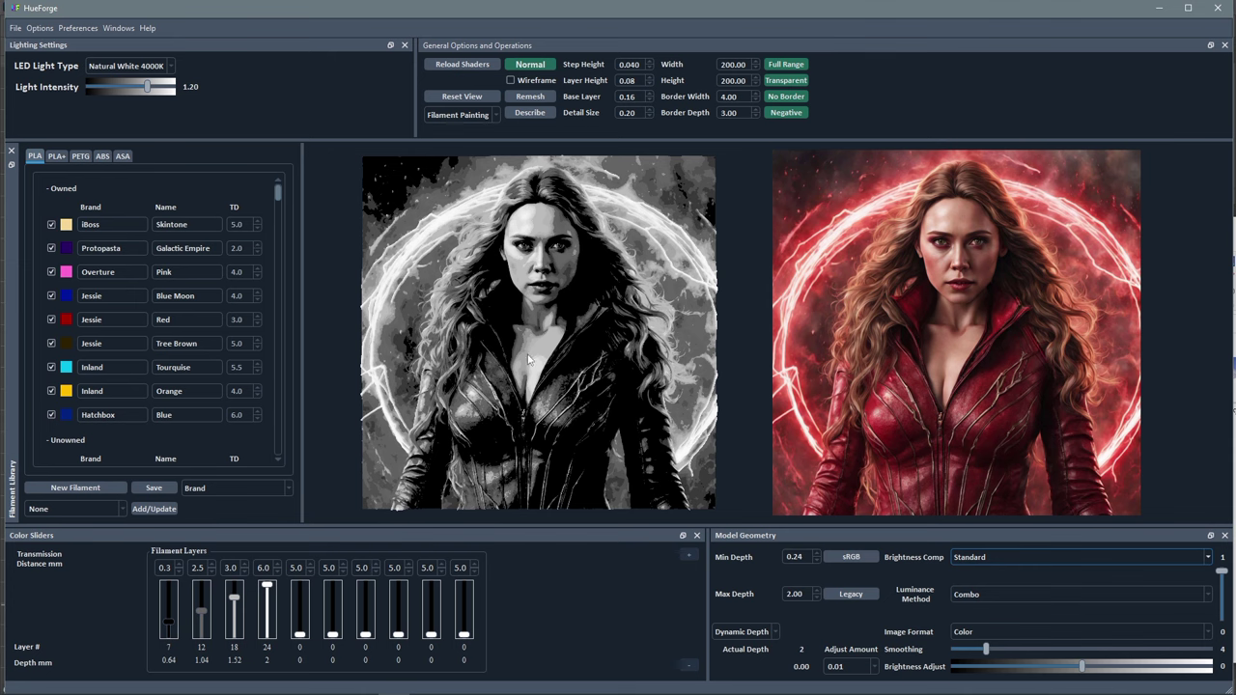
- Inspect the model's relief from an angle and its mesh up close in wireframe, and restore the normal shading and default view
left_click_drag(562, 409, 563, 452)
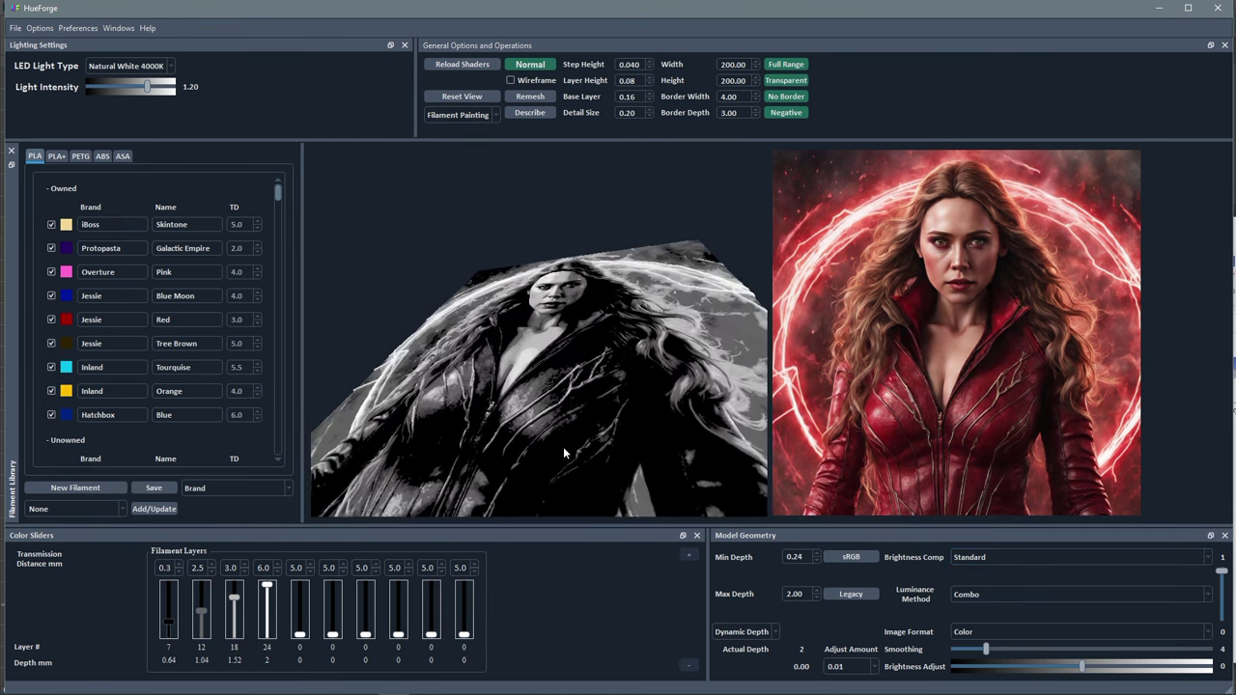
left_click_drag(606, 344, 560, 251)
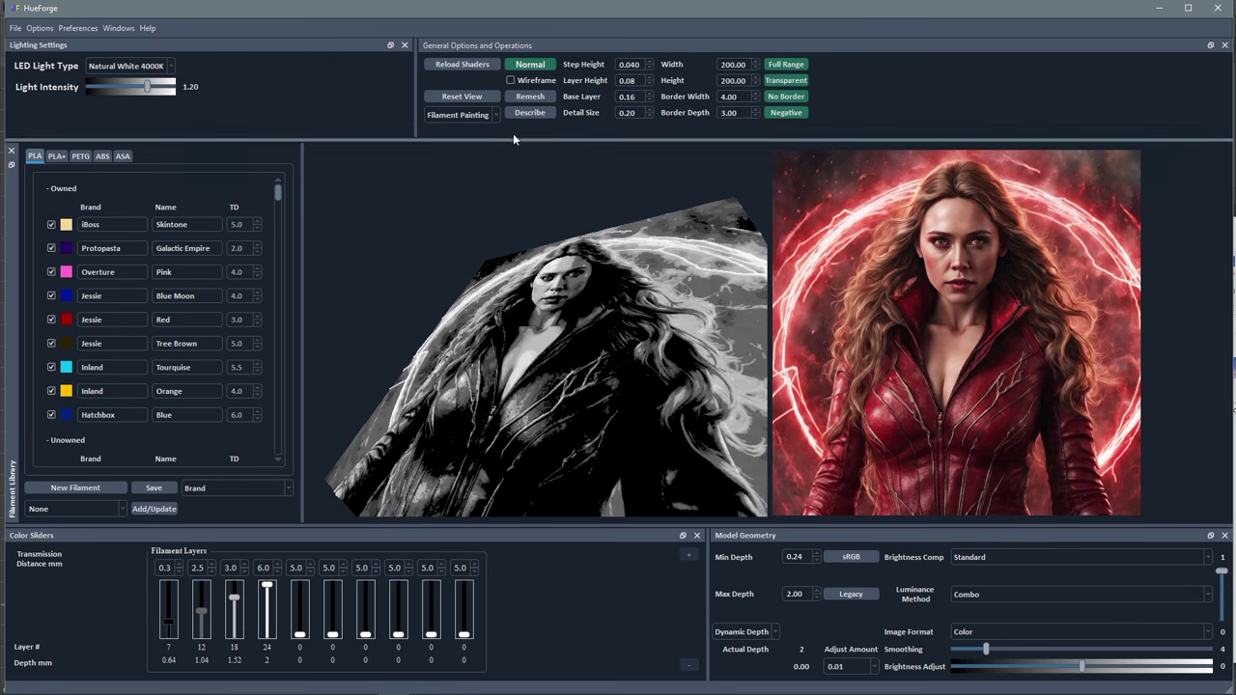
left_click(510, 81)
left_click_drag(649, 331, 578, 410)
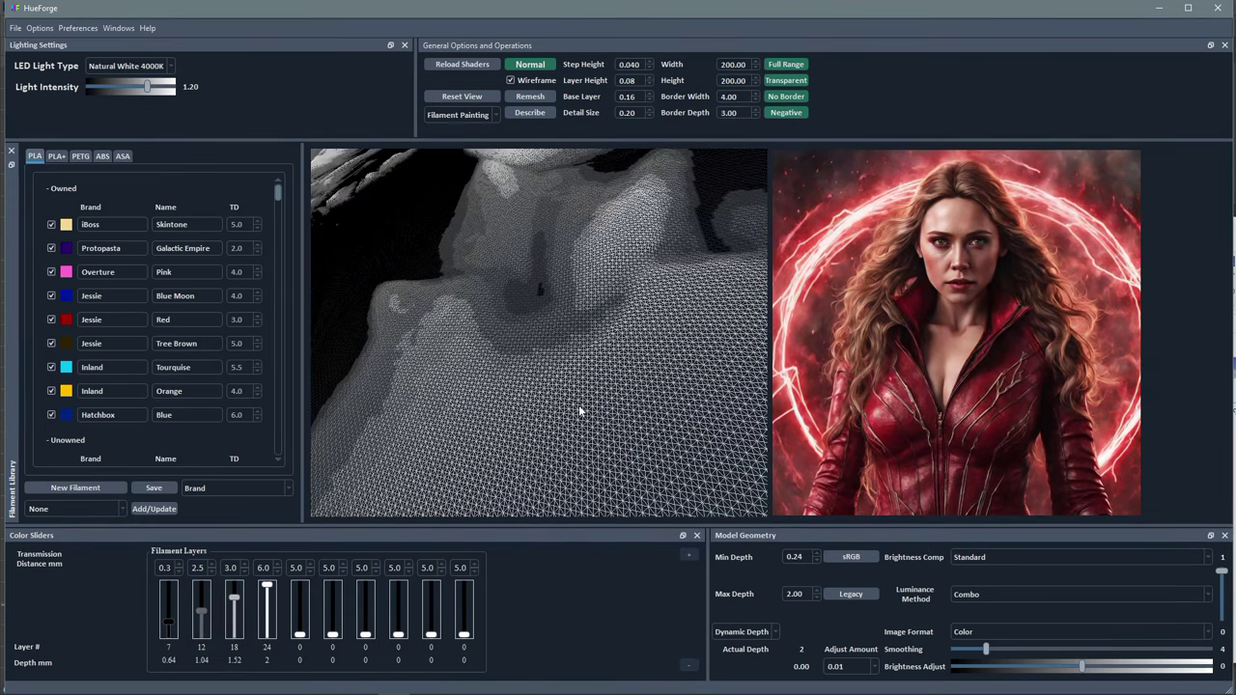
scroll(578, 410, "down", 5)
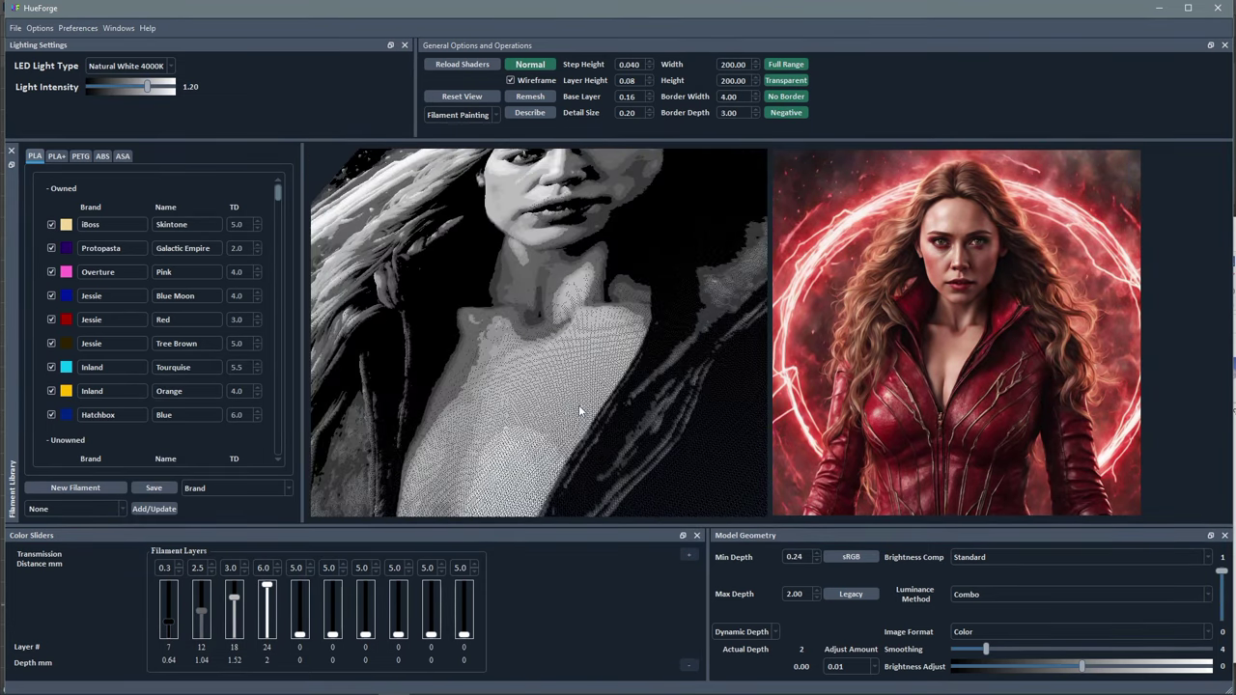
scroll(578, 404, "up", 3)
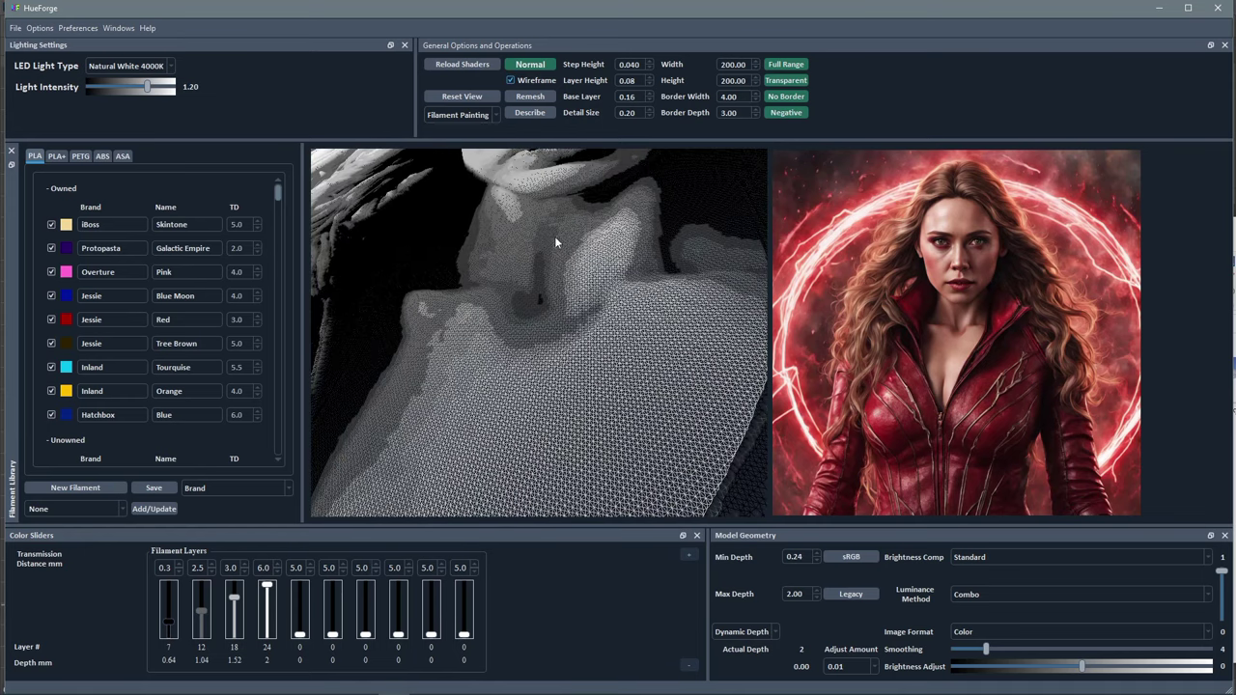
left_click(510, 81)
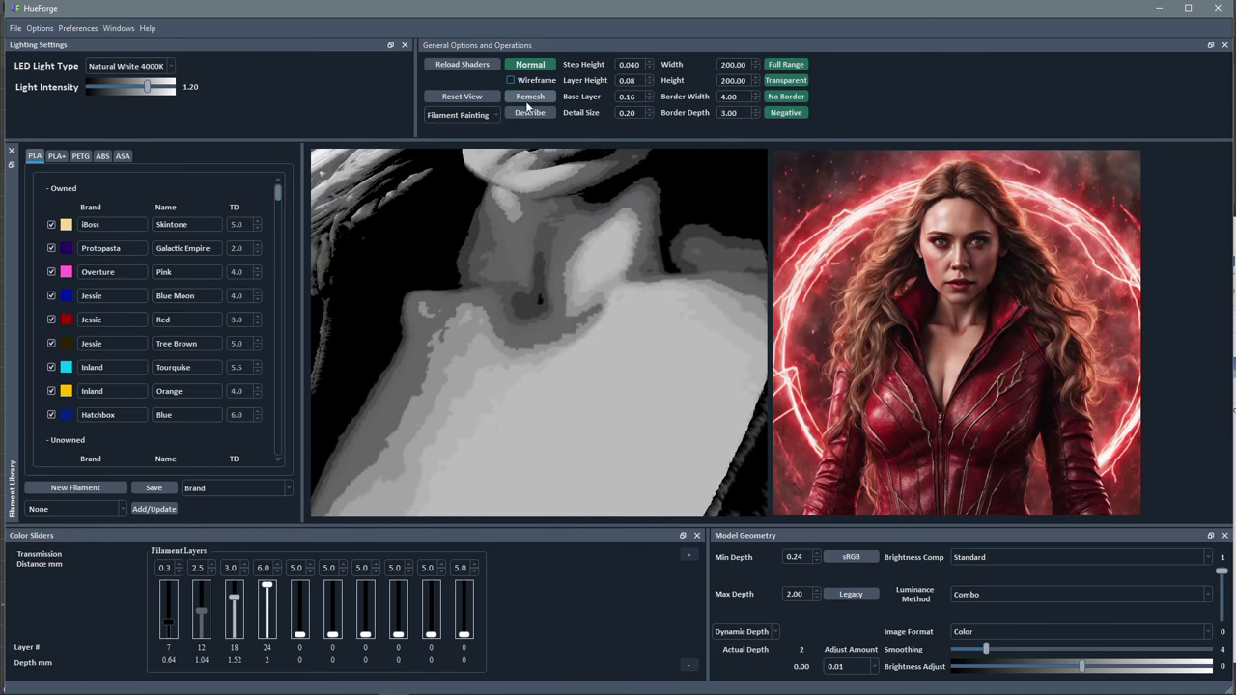
left_click(478, 95)
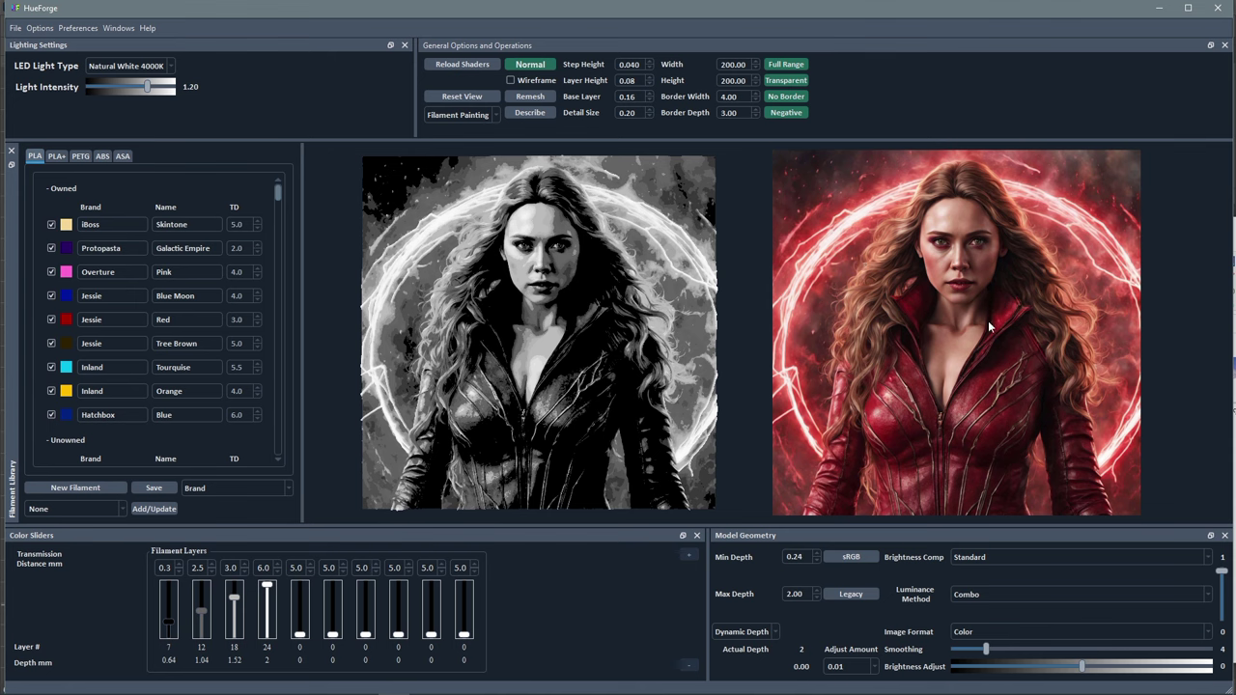
- Examine the reference image in the Luminance image format and return it to Color
left_click(981, 632)
left_click(972, 660)
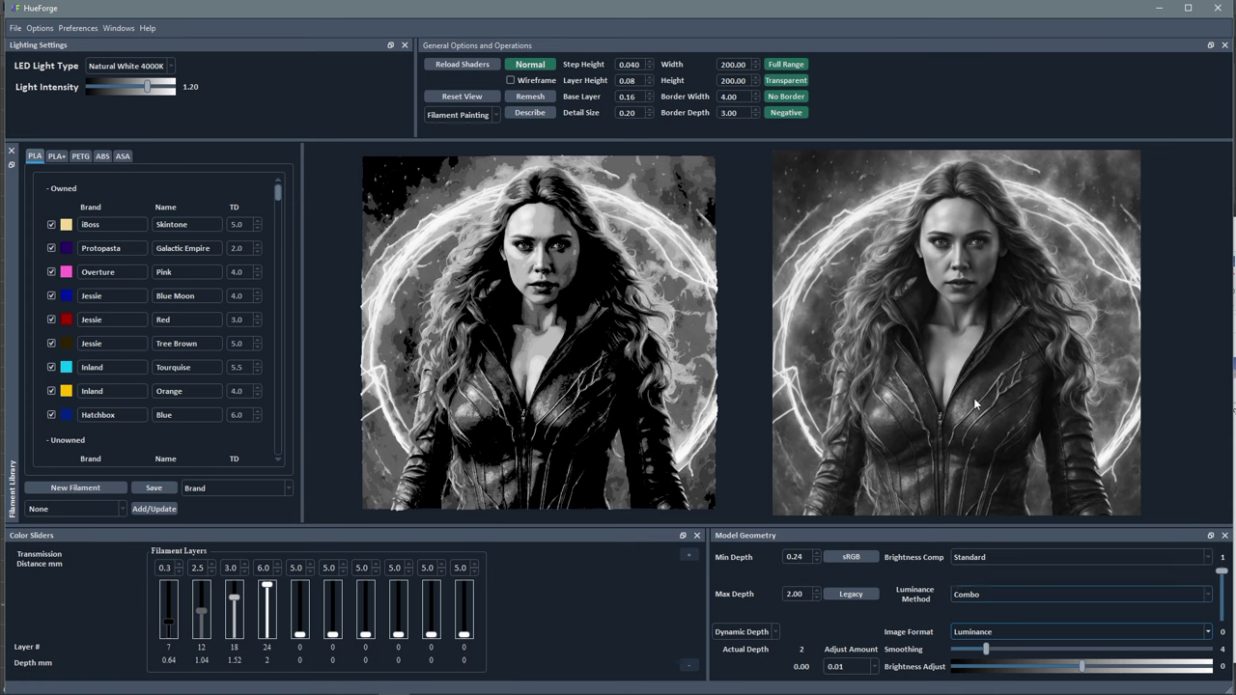
mouse_move(957, 450)
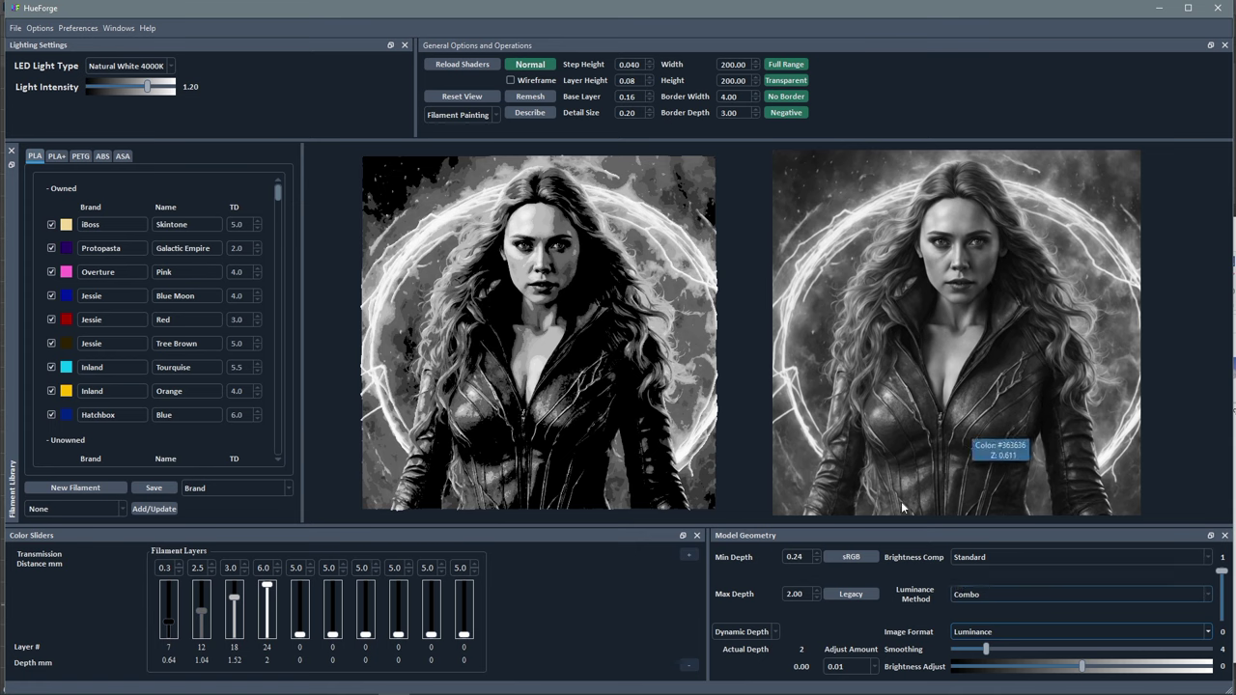
left_click(971, 633)
left_click(968, 648)
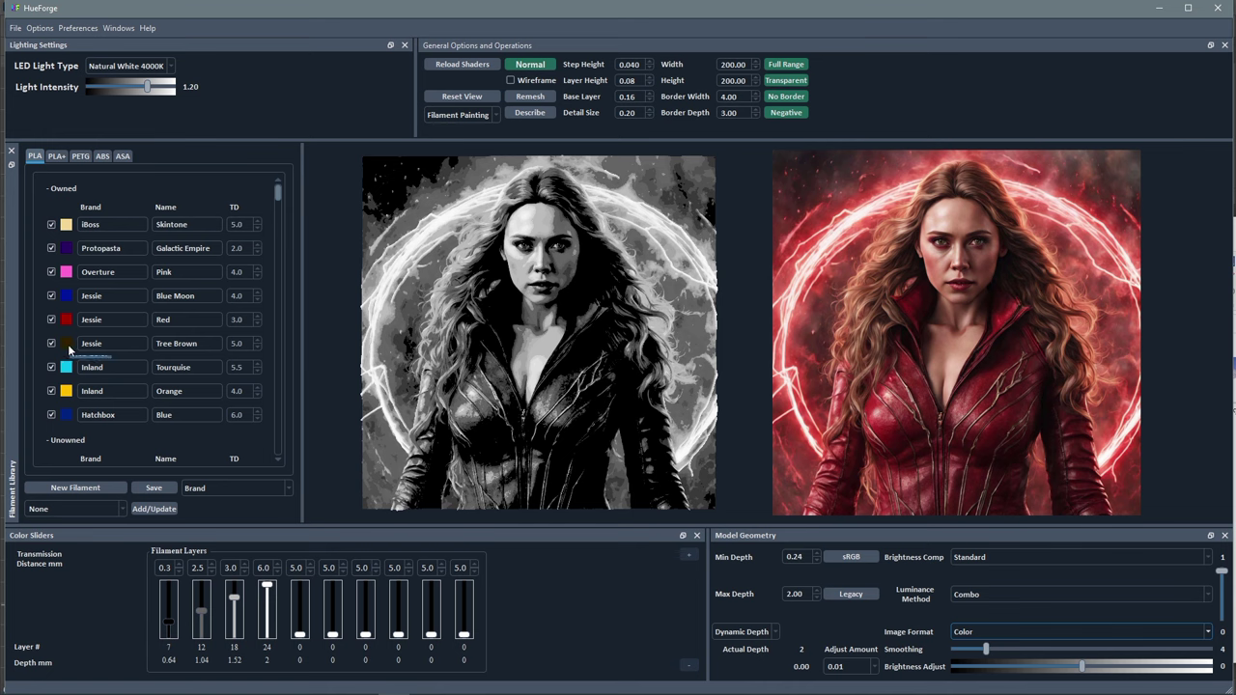
- Assign Jessie Tree Brown to the second filament layer and set the first filament to layer 2 and the brown to layer 6
left_click_drag(69, 349, 201, 608)
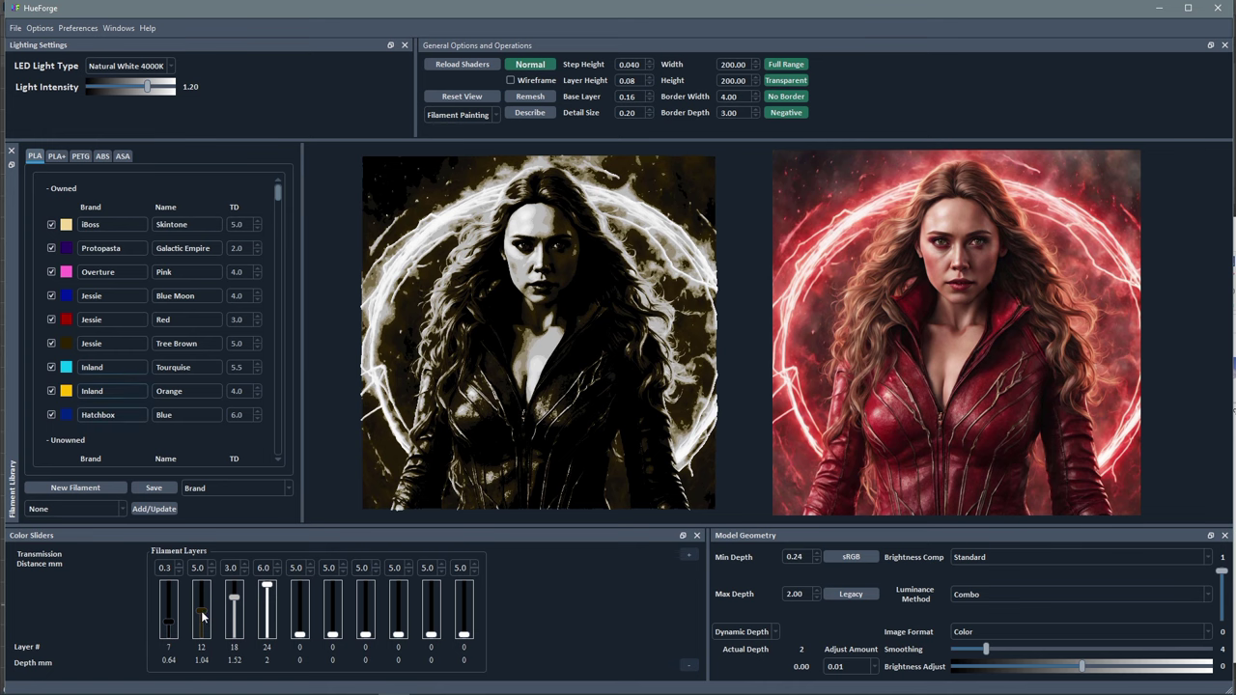
left_click_drag(202, 618, 170, 636)
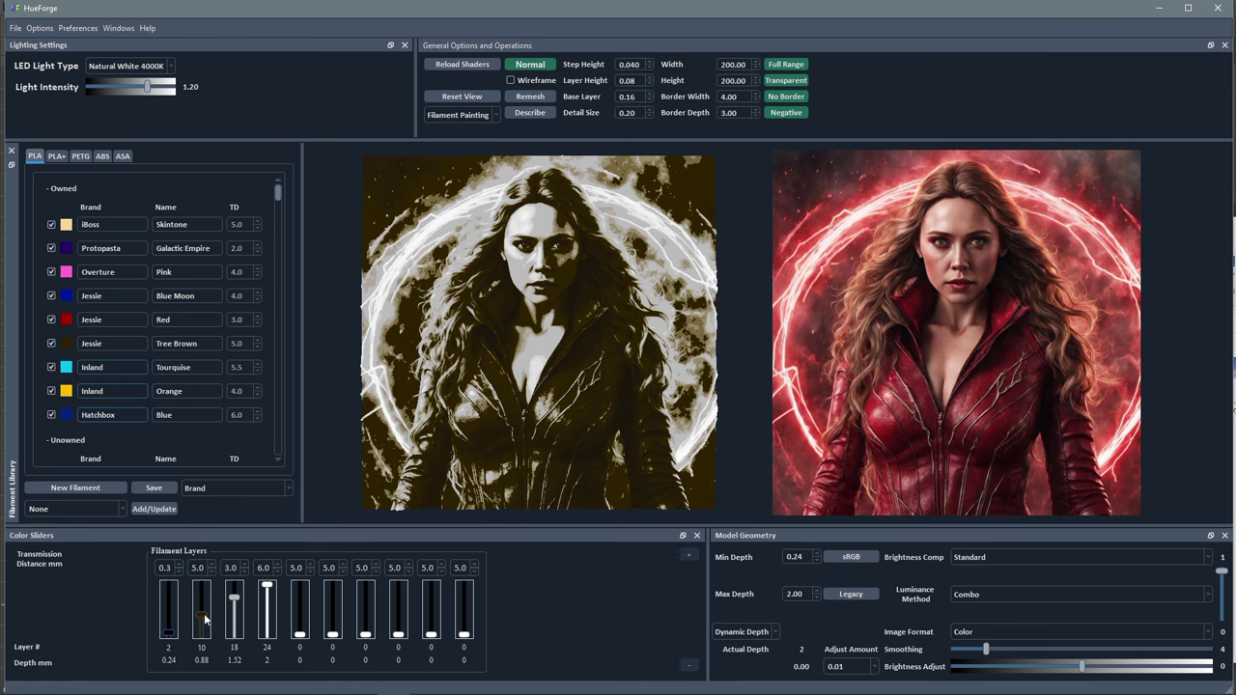
left_click_drag(205, 619, 203, 629)
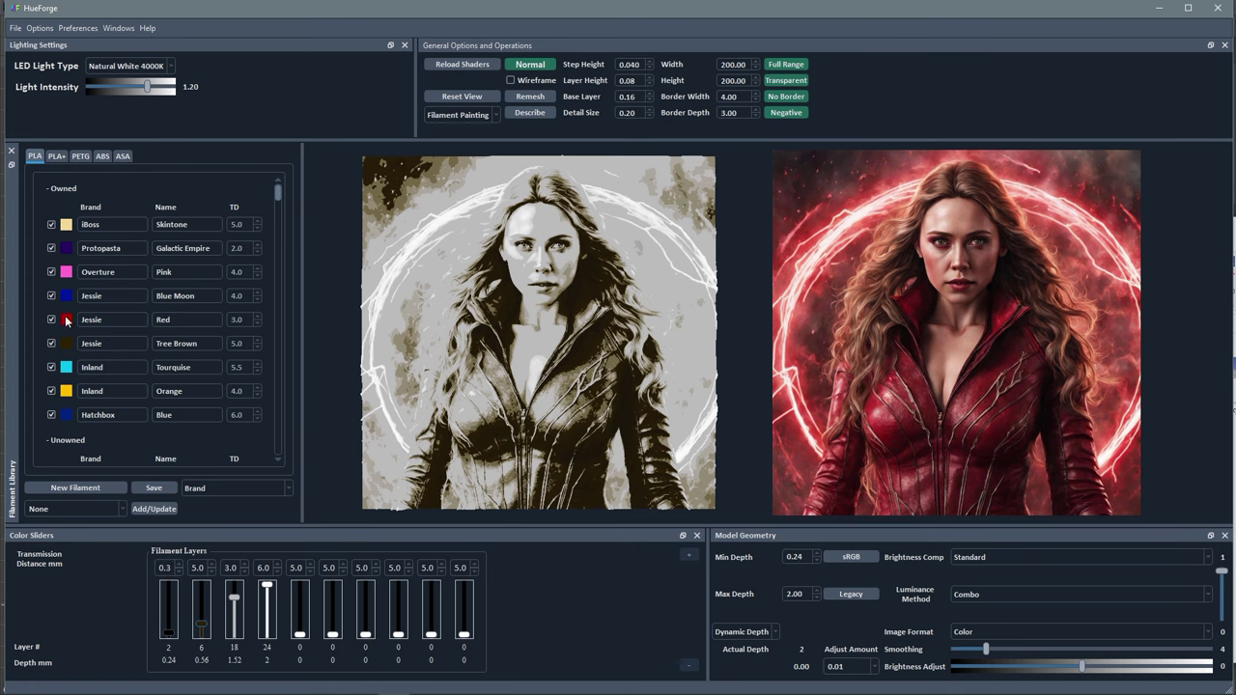
- Assign Jessie Red to the third filament layer and set it to layer 7
left_click_drag(65, 320, 237, 626)
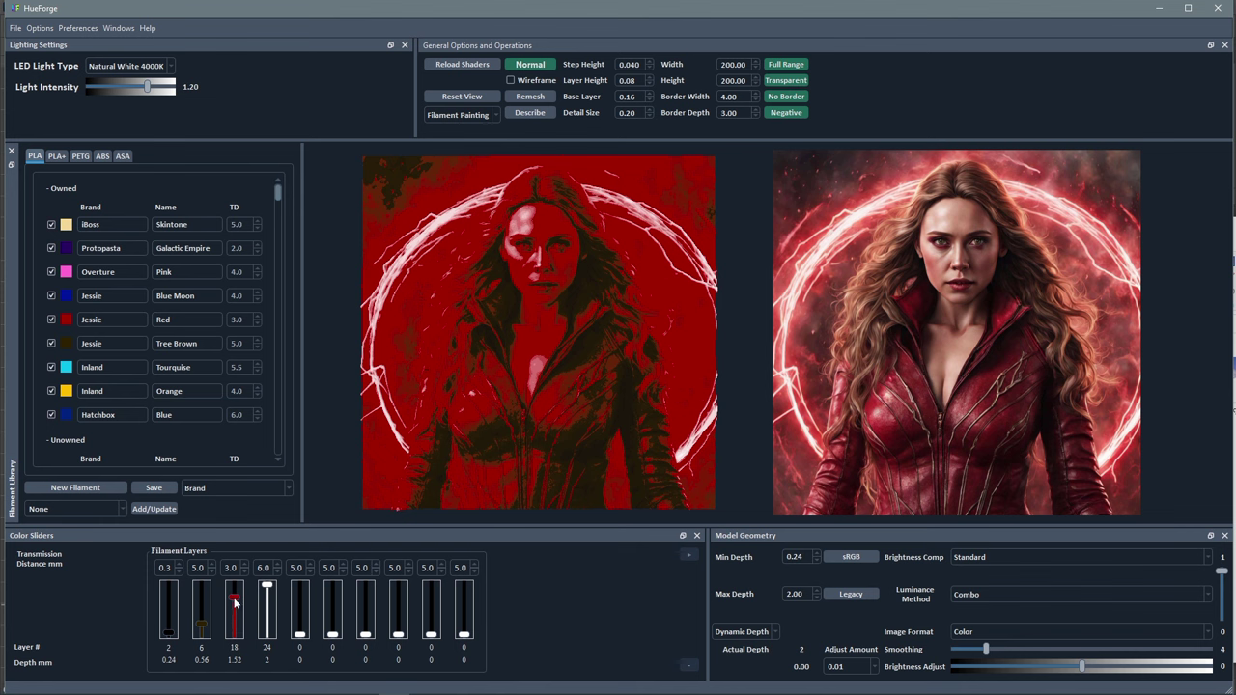
left_click_drag(235, 603, 239, 628)
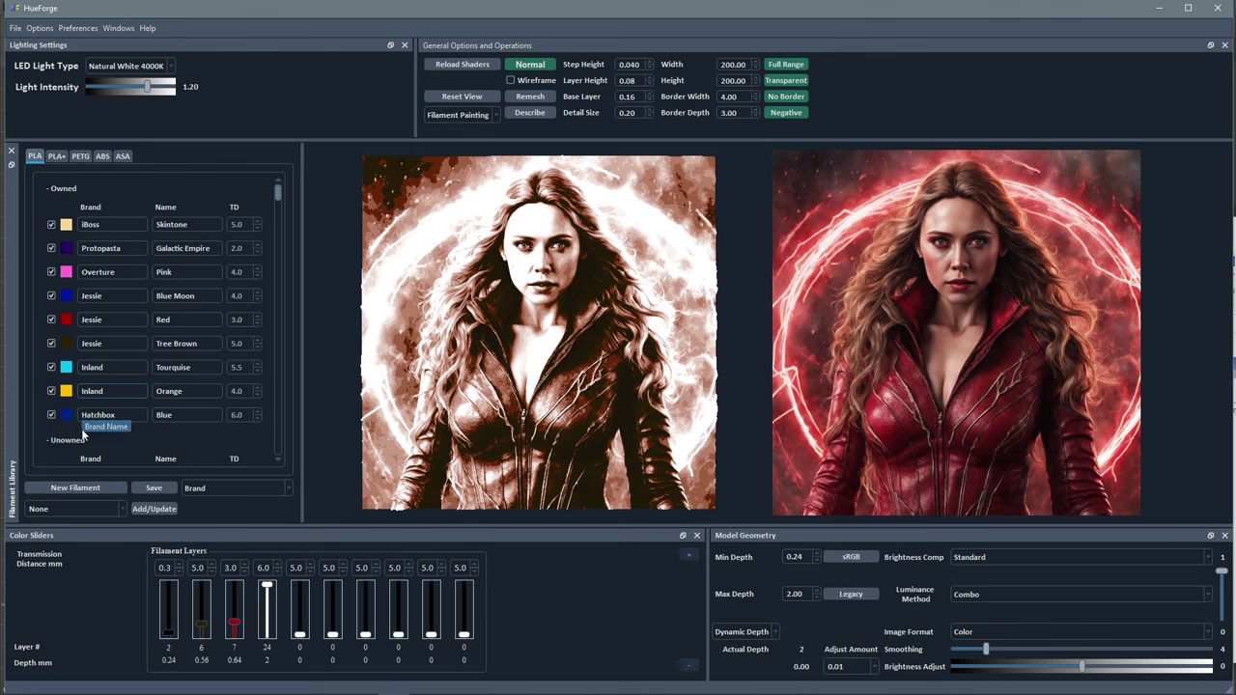
left_click(77, 490)
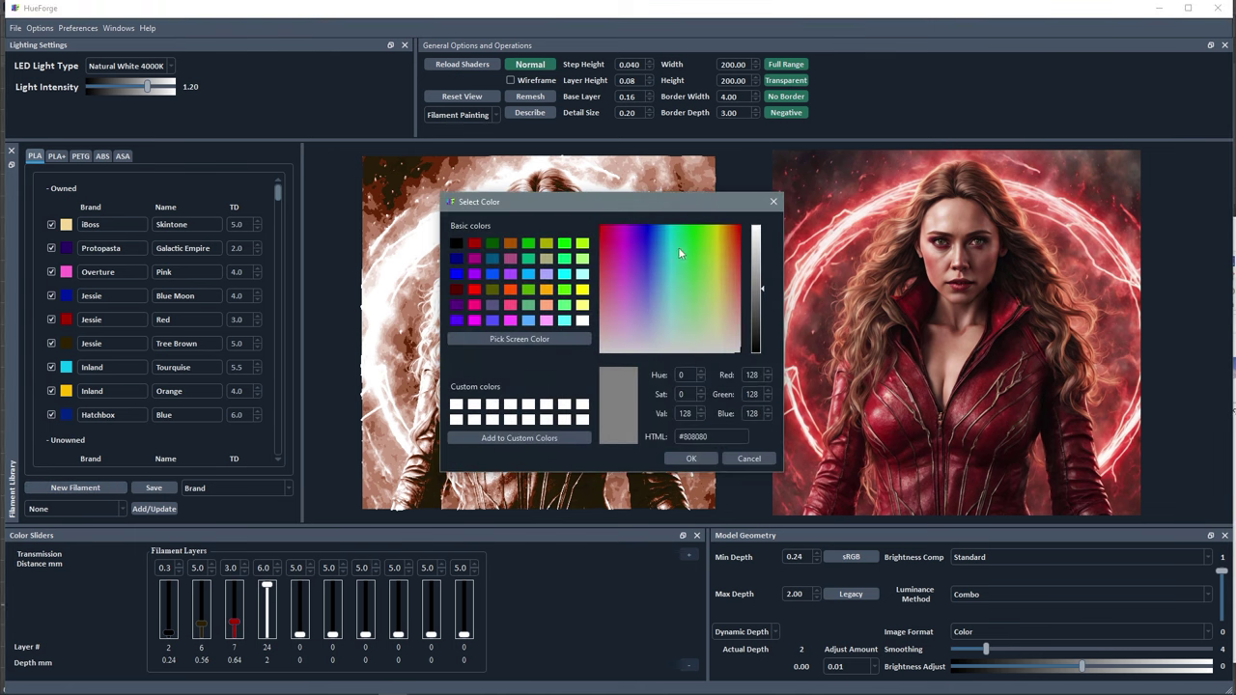
left_click(661, 247)
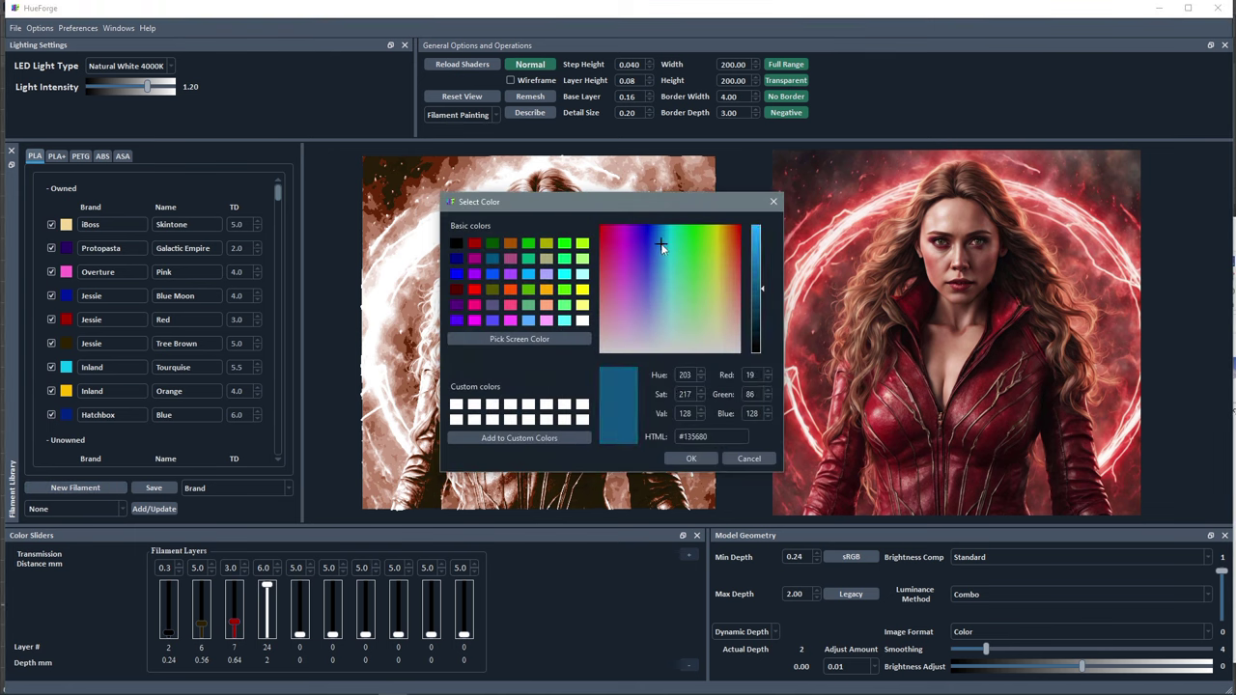
left_click(673, 458)
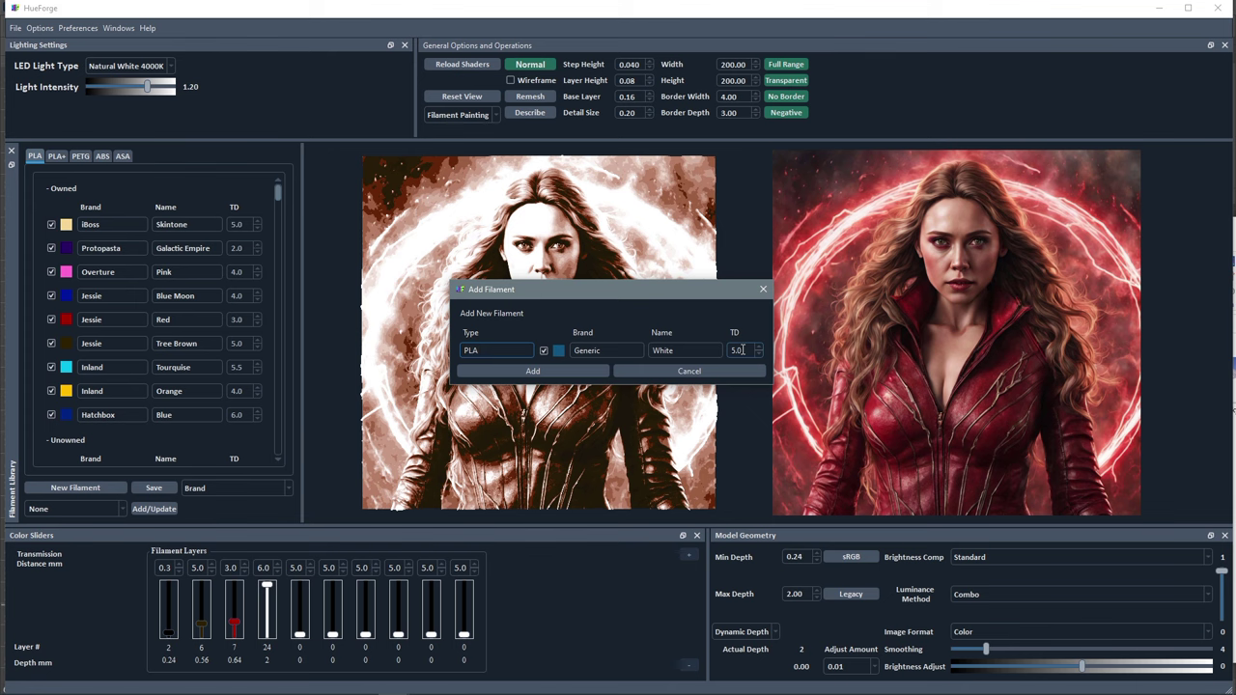
left_click_drag(742, 349, 730, 356)
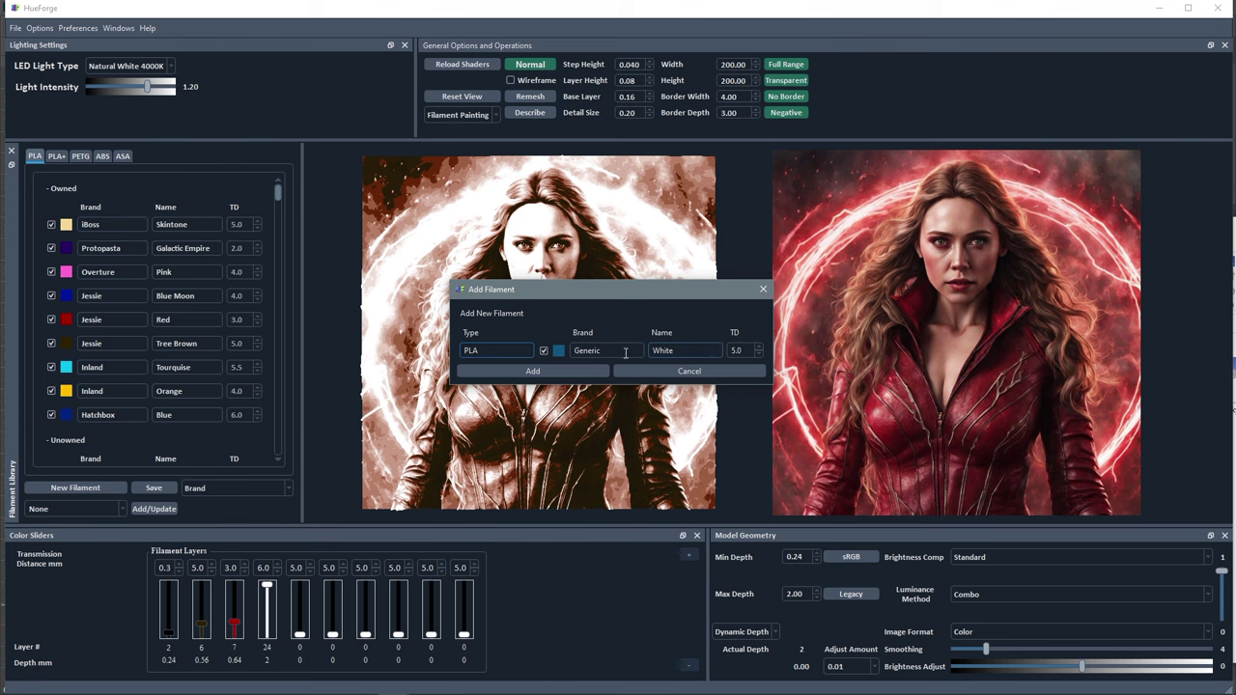
left_click(700, 370)
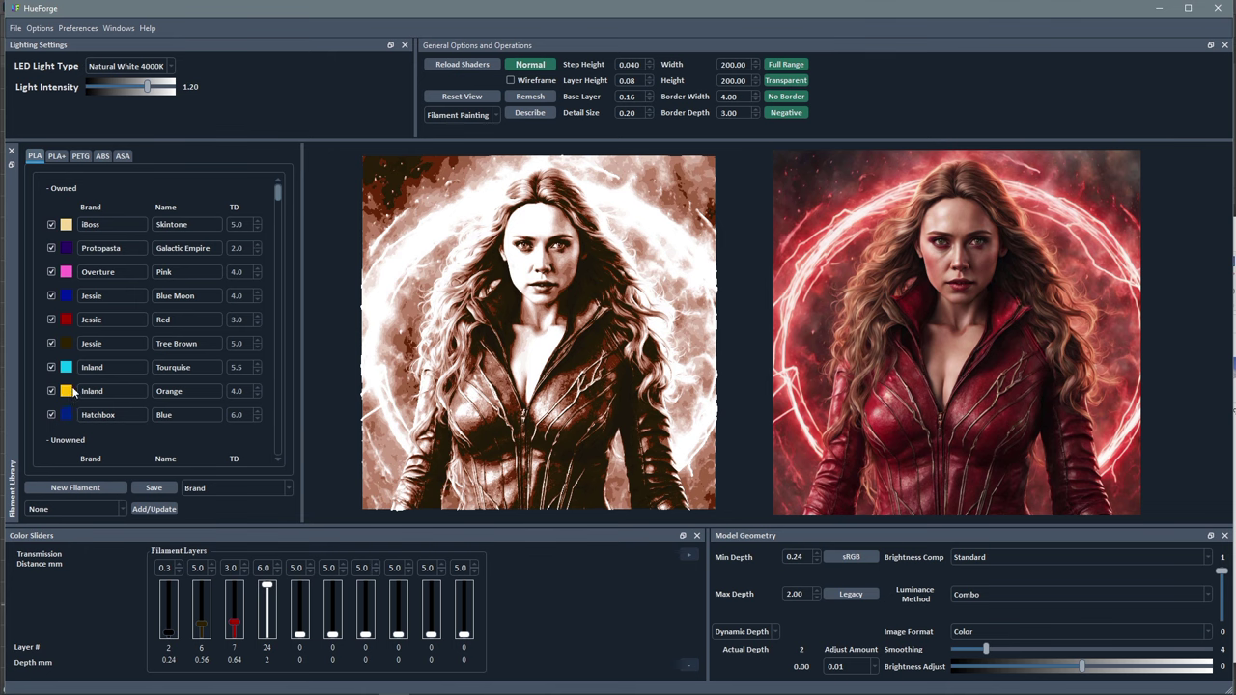
- Assign Inland Orange to the fourth filament layer at layer 10 and Overture Pink to the fifth at layer 15
left_click_drag(74, 390, 269, 629)
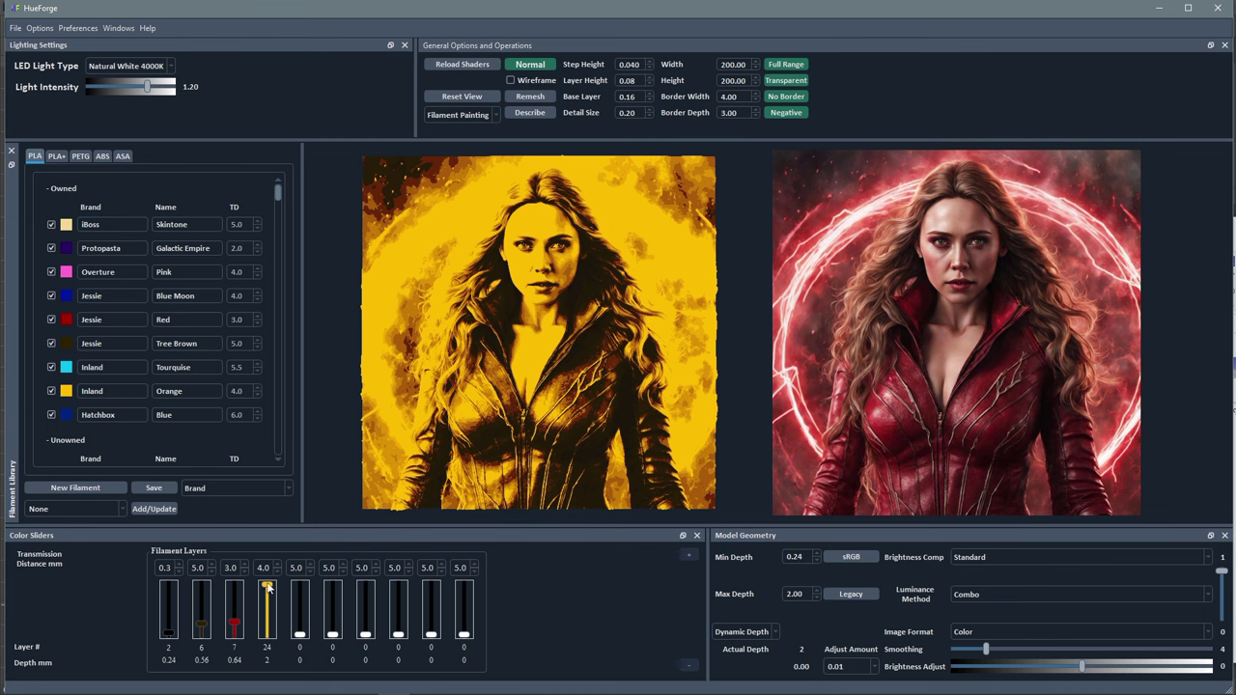
left_click_drag(269, 587, 270, 620)
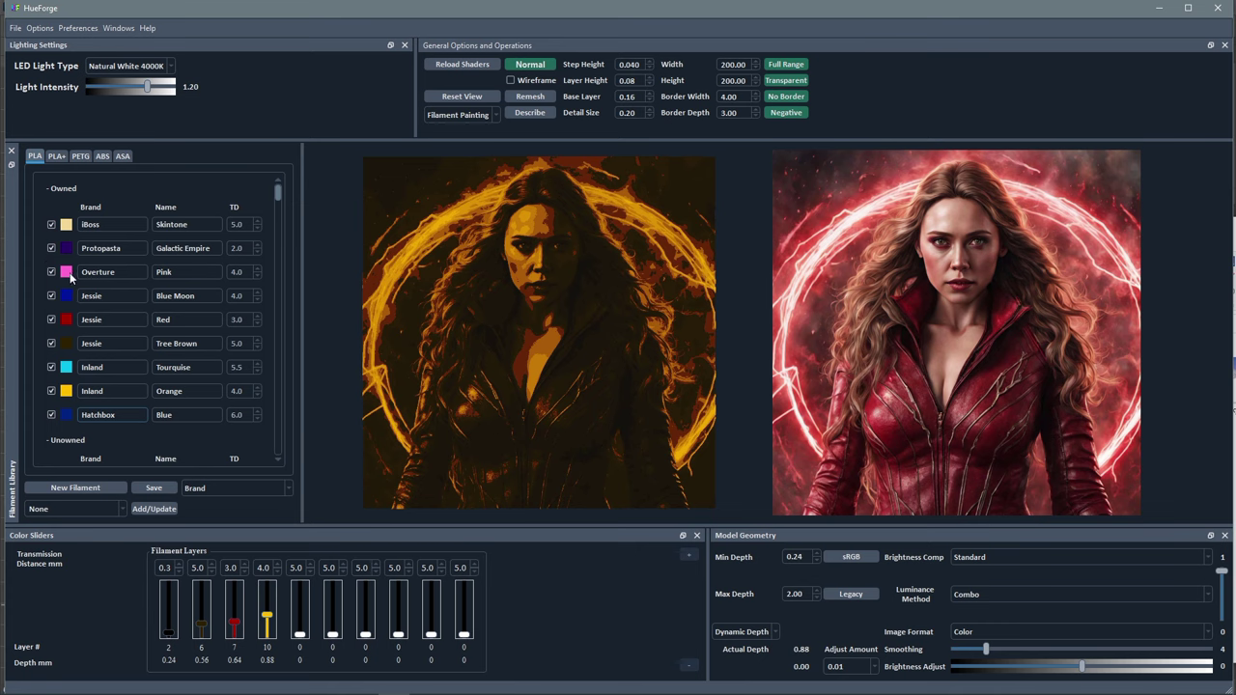
left_click_drag(70, 277, 296, 606)
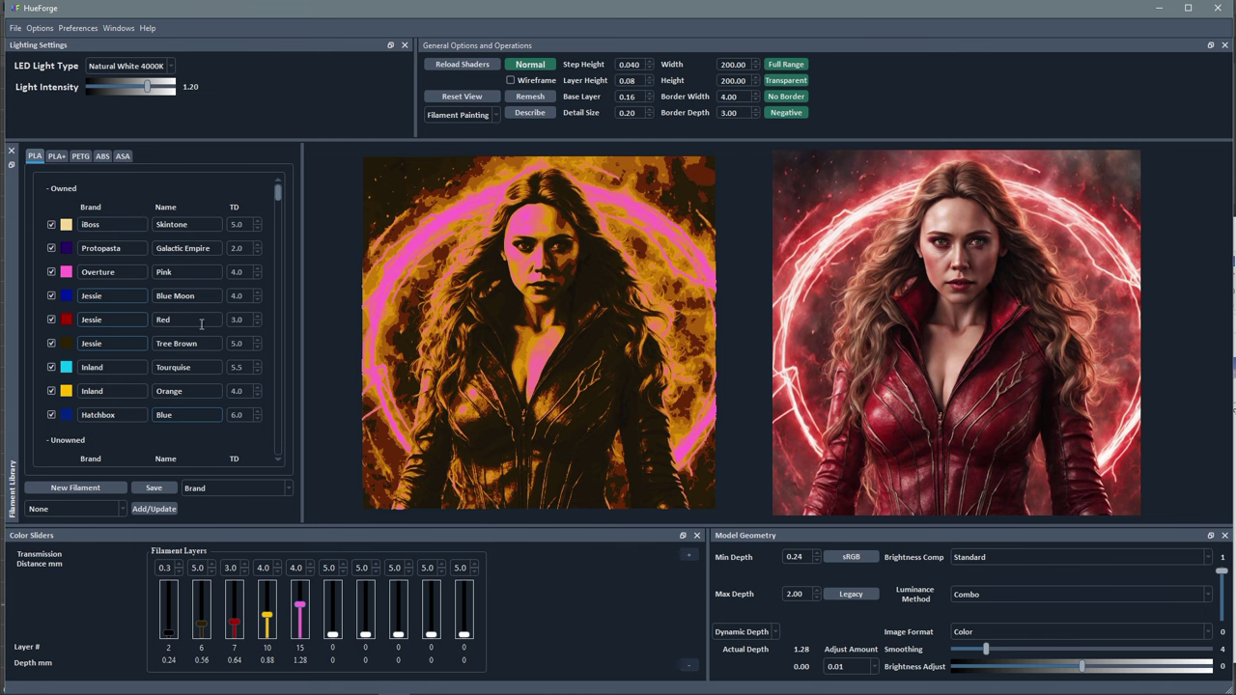
- Sort the filament library by Color and assign Kexcelled White to the sixth filament layer at layer 19
scroll(142, 316, "down", 1)
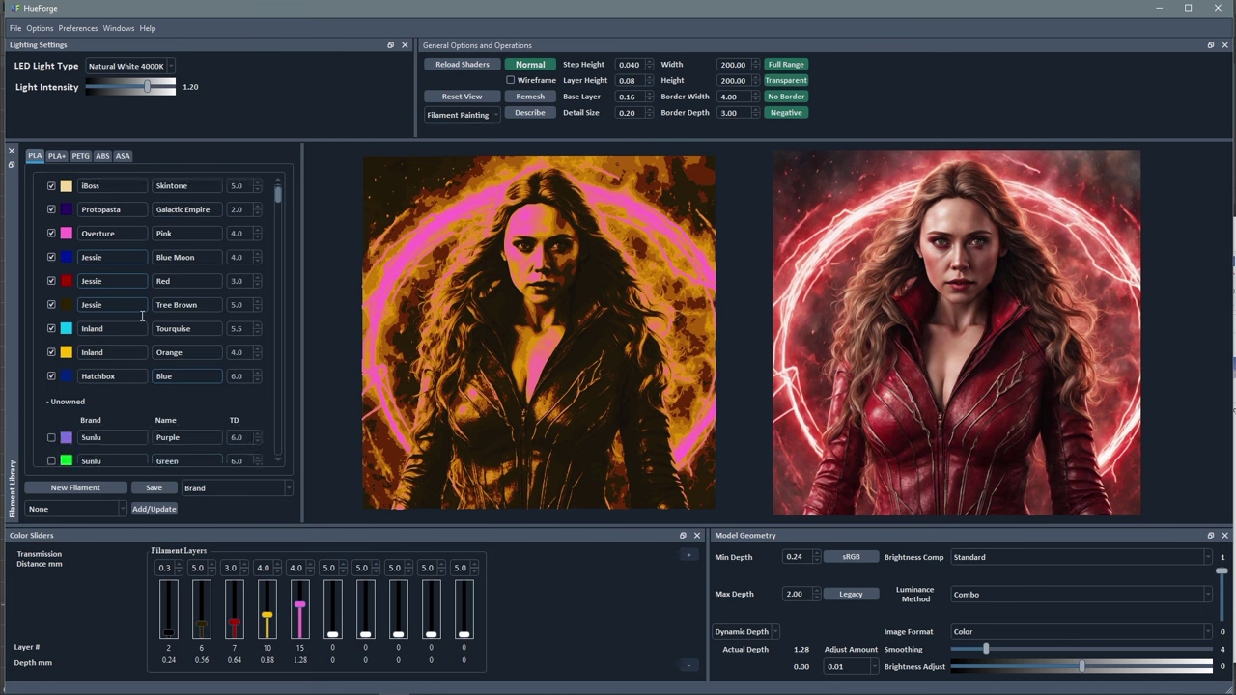
scroll(142, 316, "down", 2)
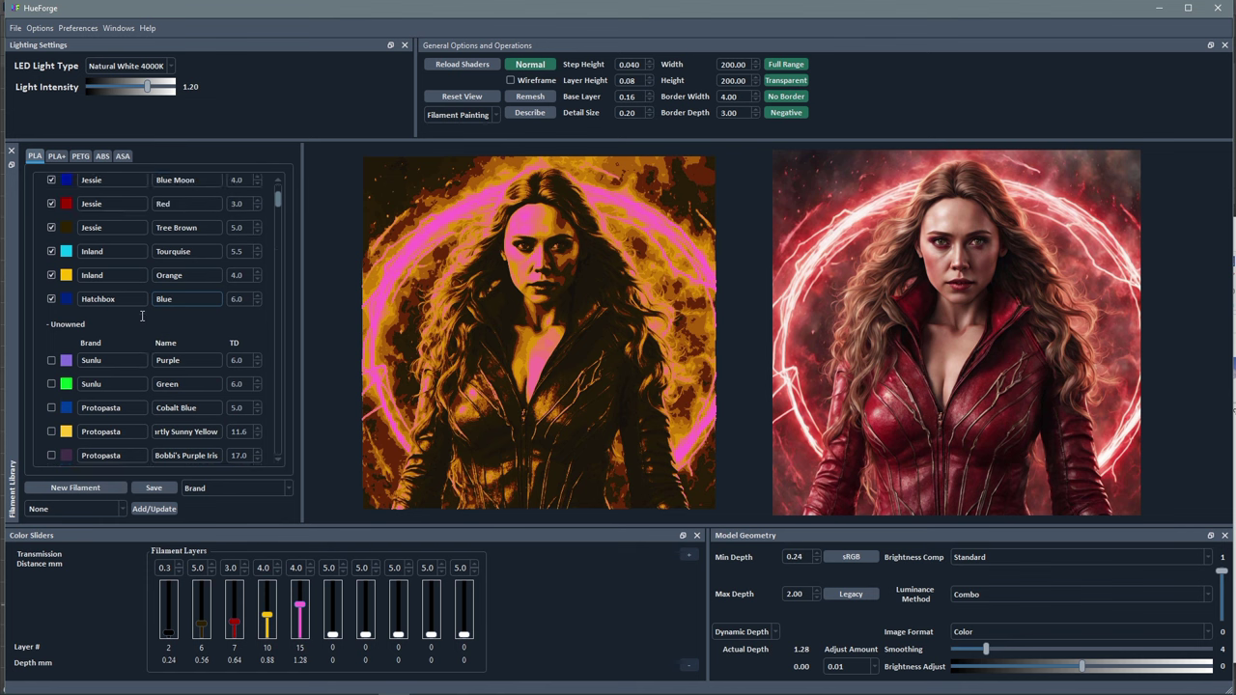
left_click(284, 488)
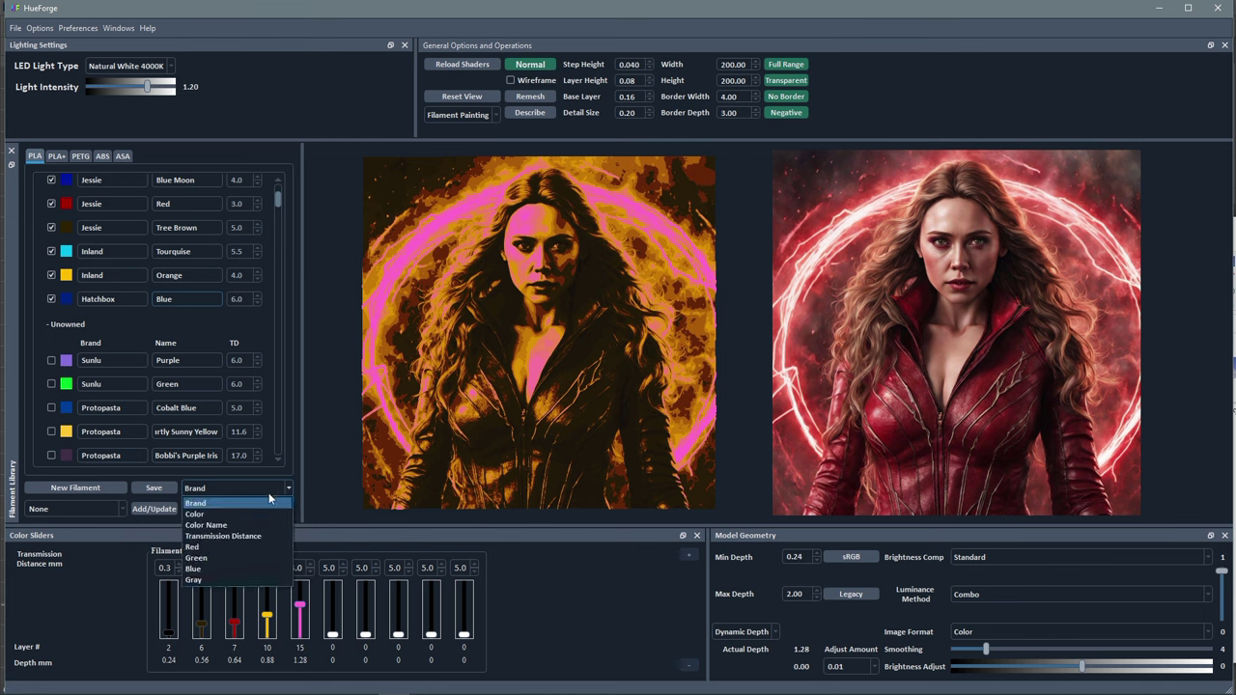
left_click(251, 512)
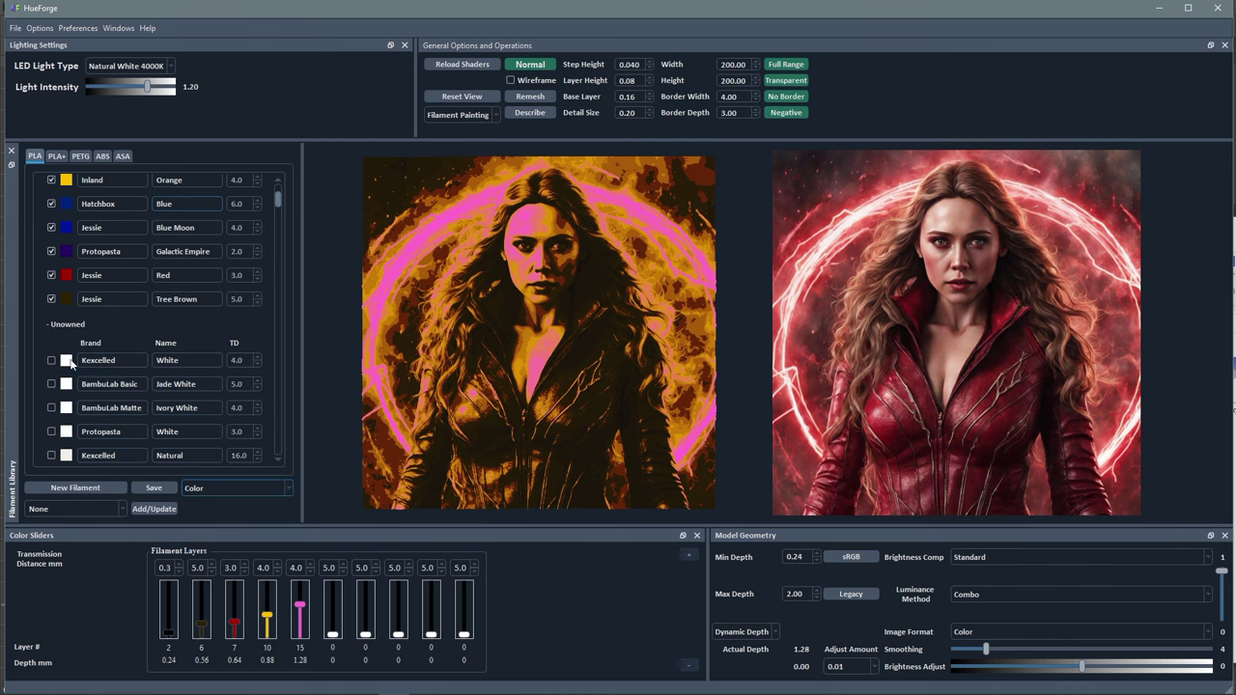
left_click_drag(70, 365, 332, 597)
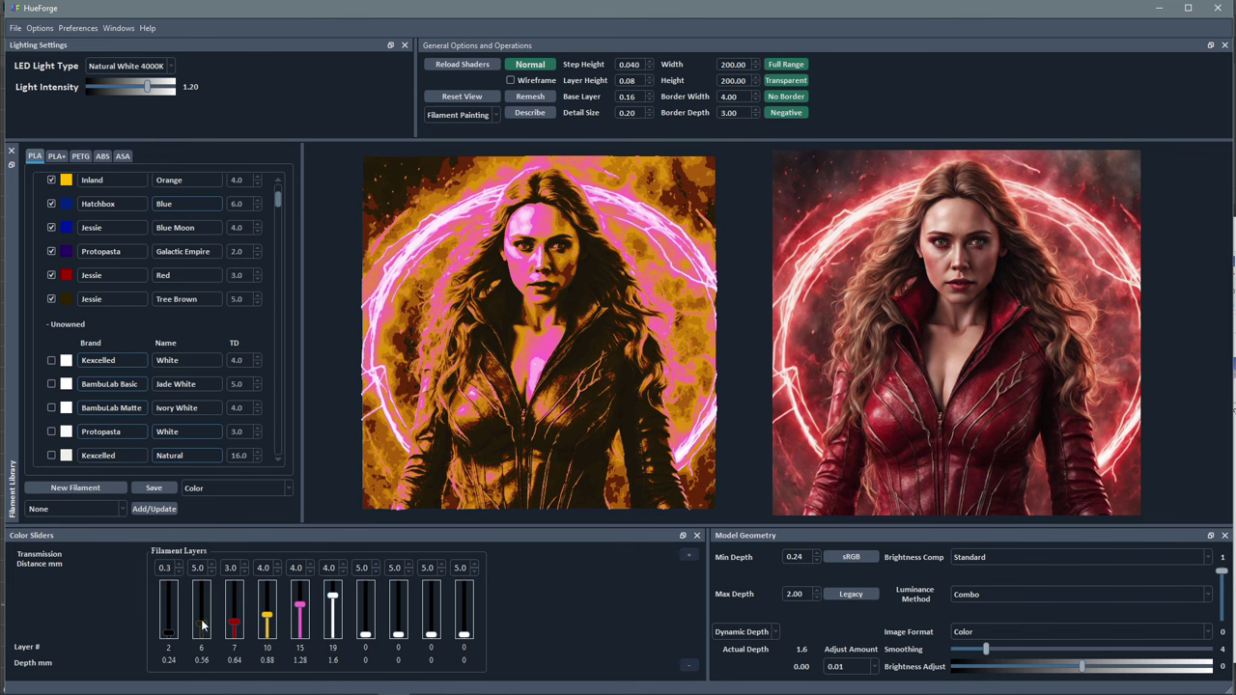
- Set Tree Brown to layer 4, Red to layer 8 and Orange to layer 10, and fine-tune the pink and white filament heights
left_click_drag(202, 625, 205, 631)
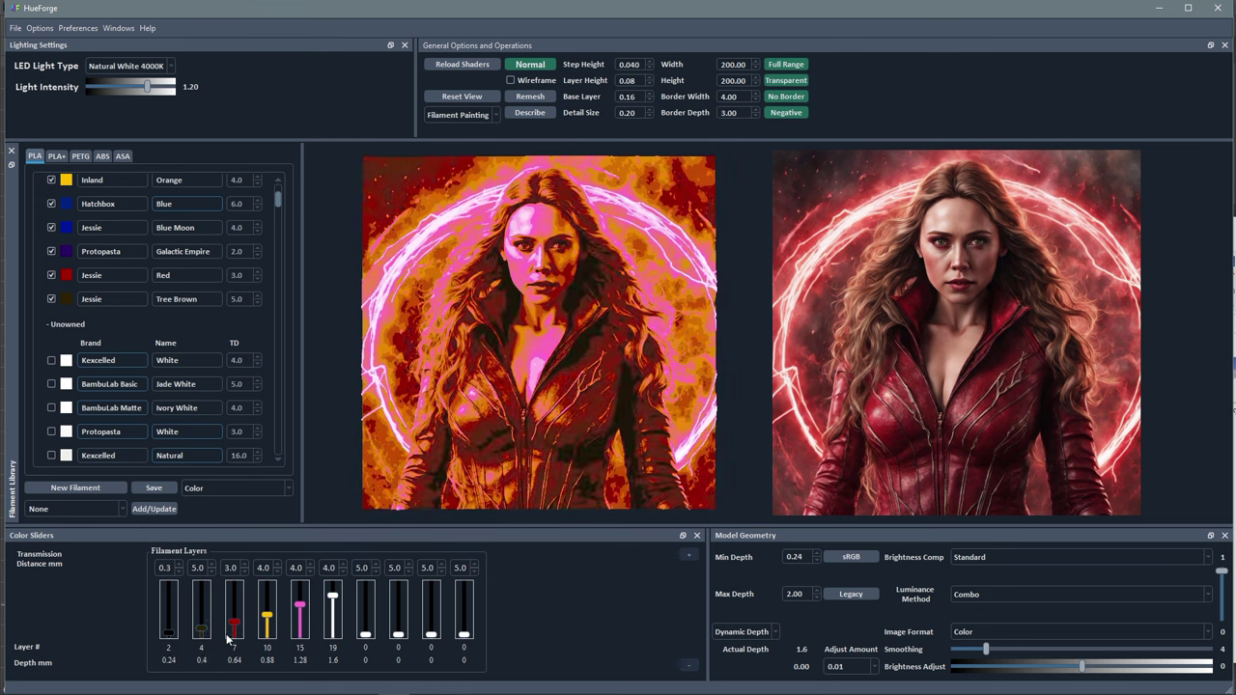
left_click_drag(234, 629, 233, 629)
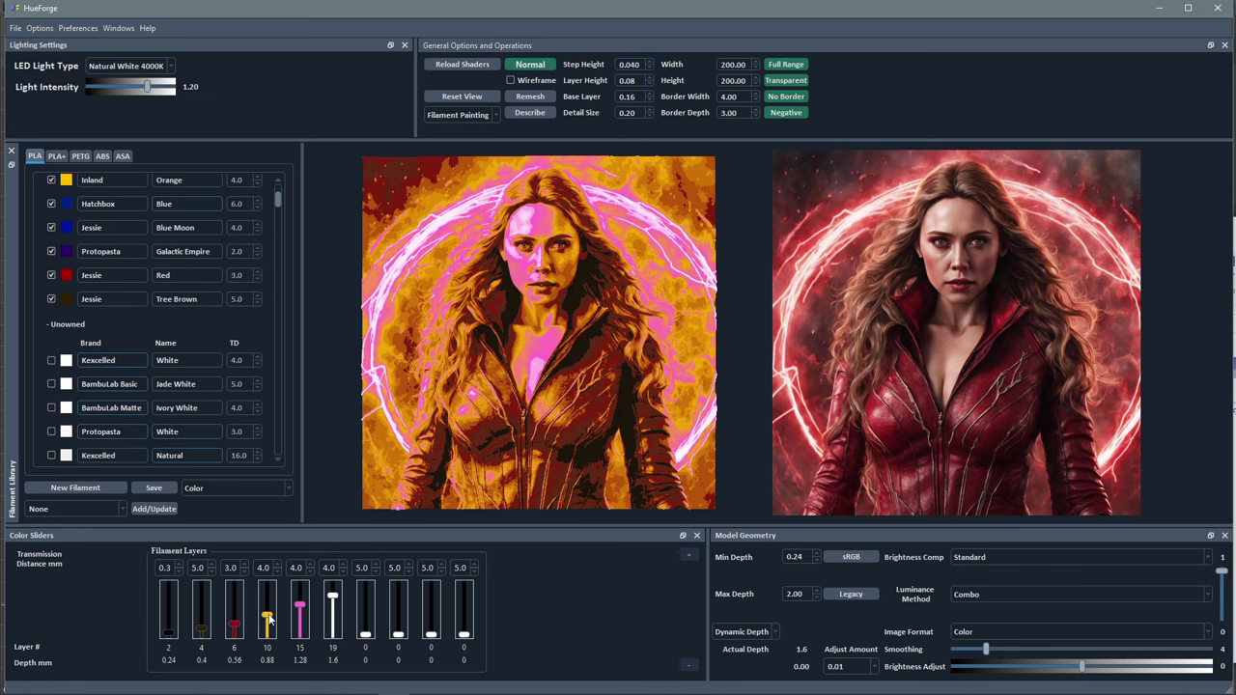
left_click_drag(268, 617, 269, 625)
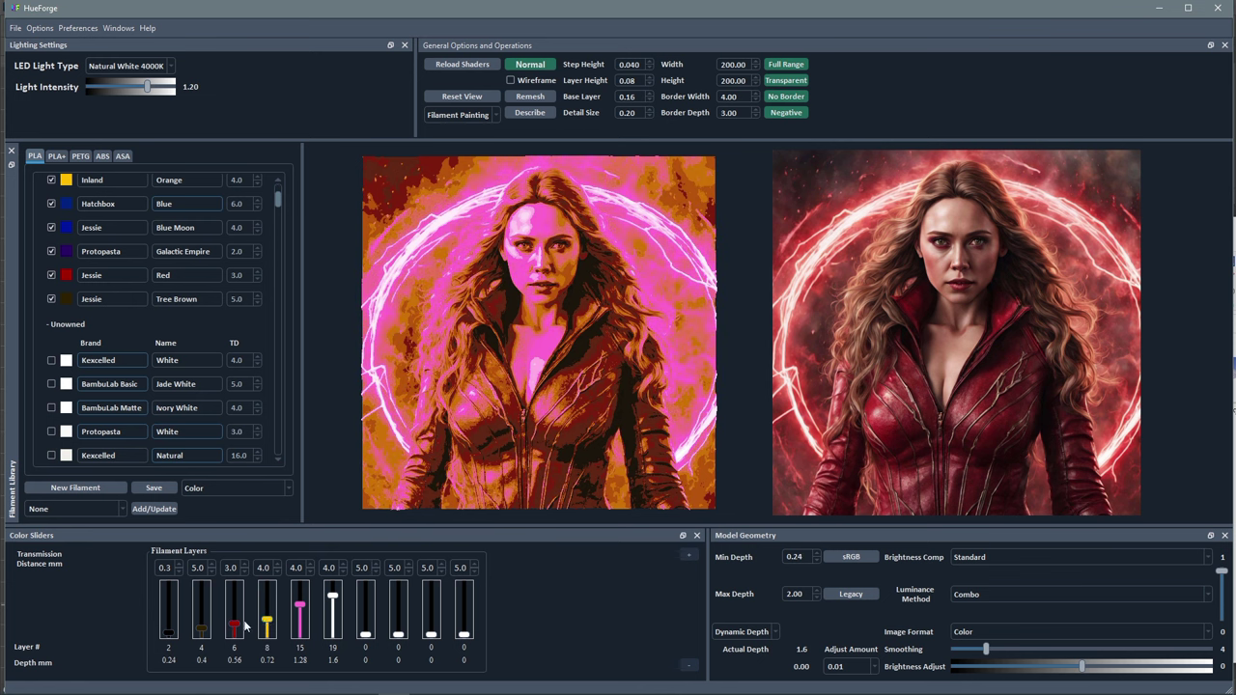
left_click_drag(237, 627, 240, 625)
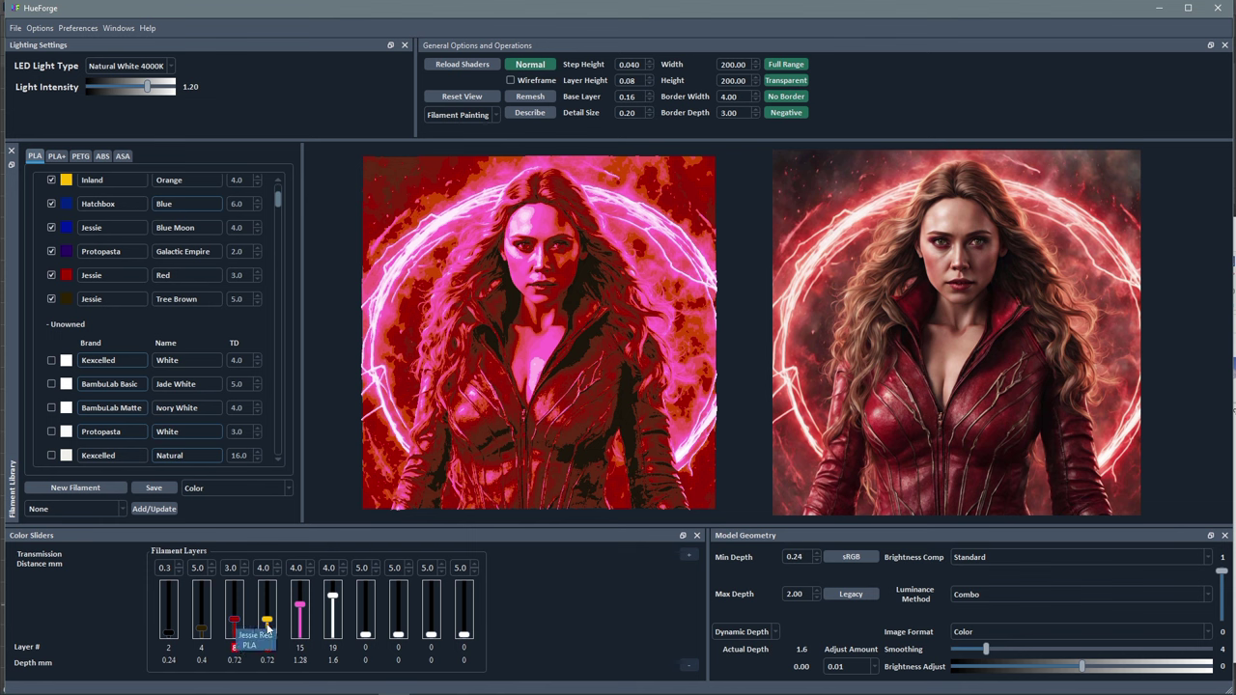
left_click_drag(268, 623, 271, 616)
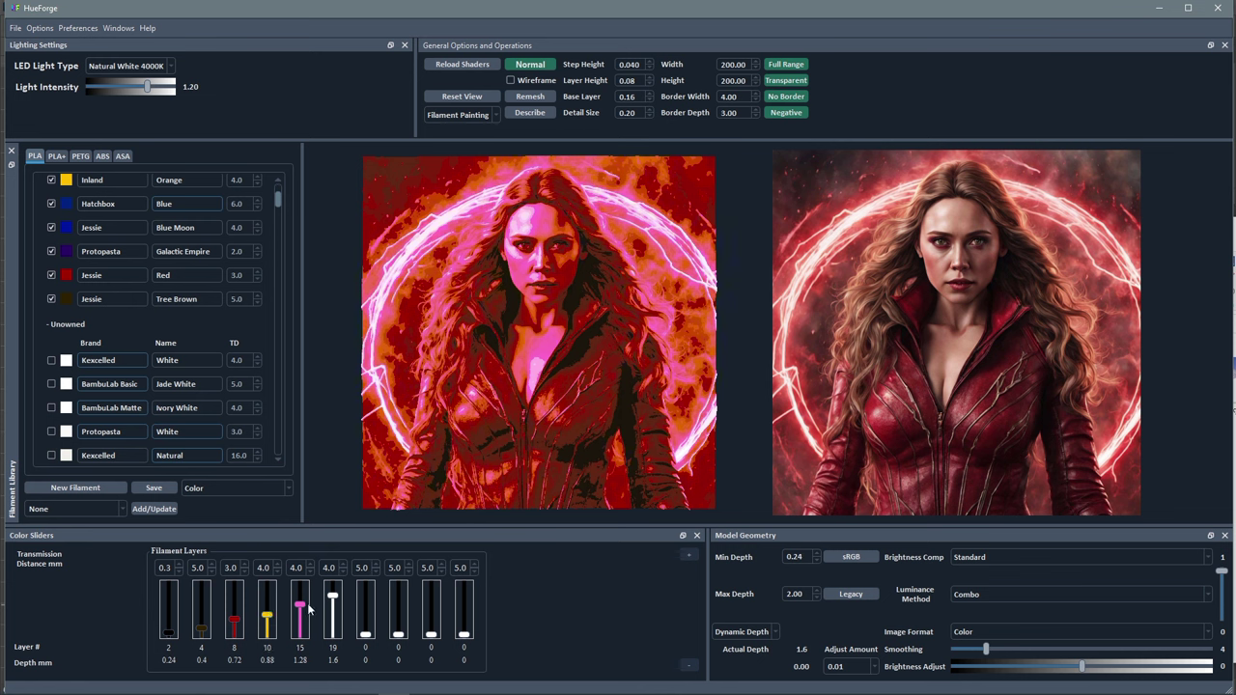
left_click_drag(335, 603, 332, 598)
left_click_drag(302, 605, 301, 609)
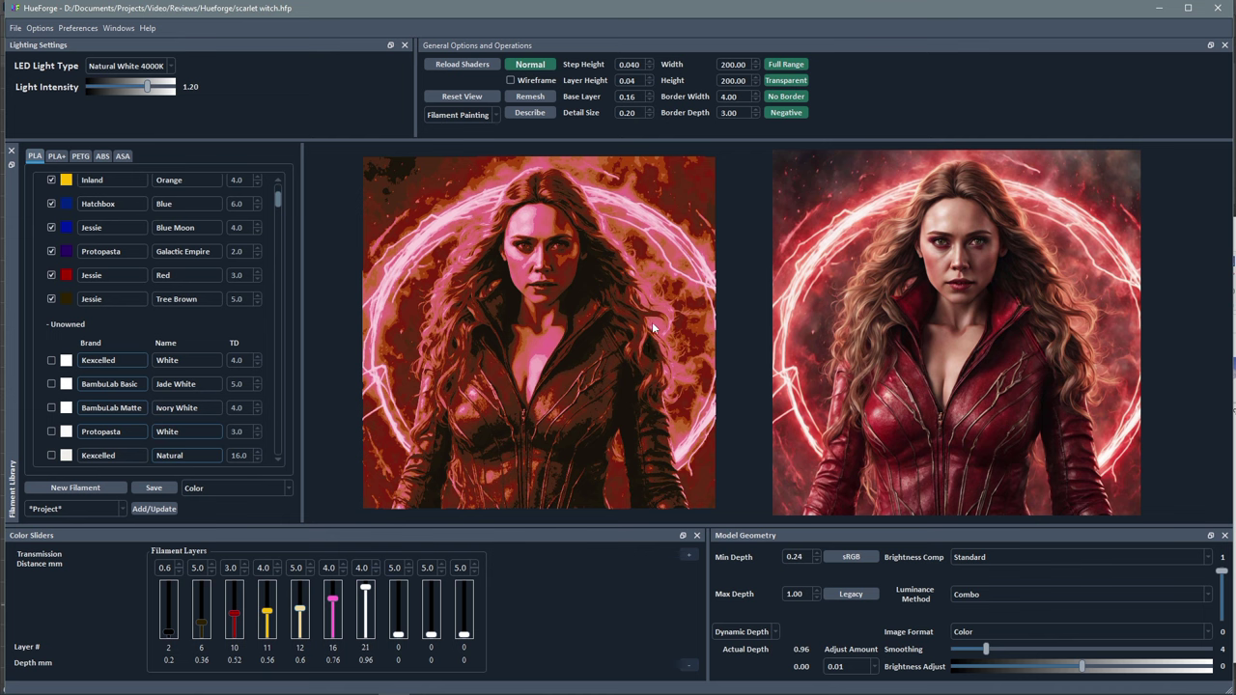
- Save the project and open its filament swap instructions, scarlet witch_describe.txt, from the Hueforge folder in File Explorer
left_click(16, 28)
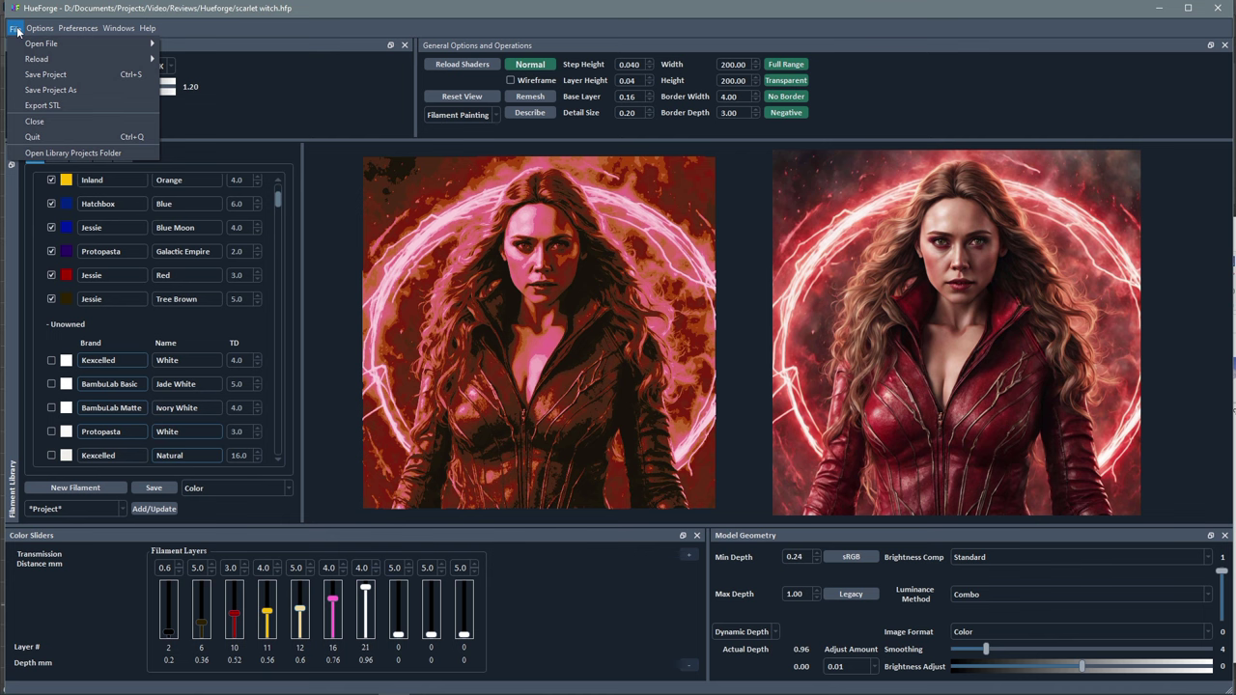
left_click(39, 76)
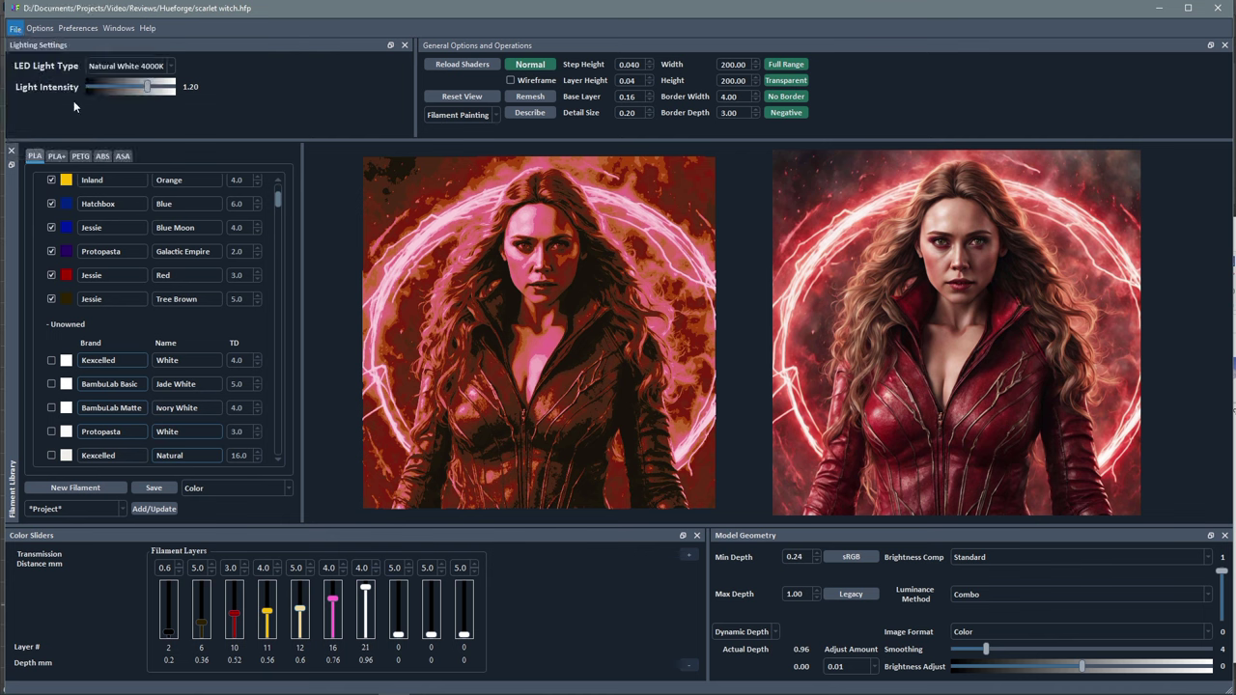
key("alt+Tab")
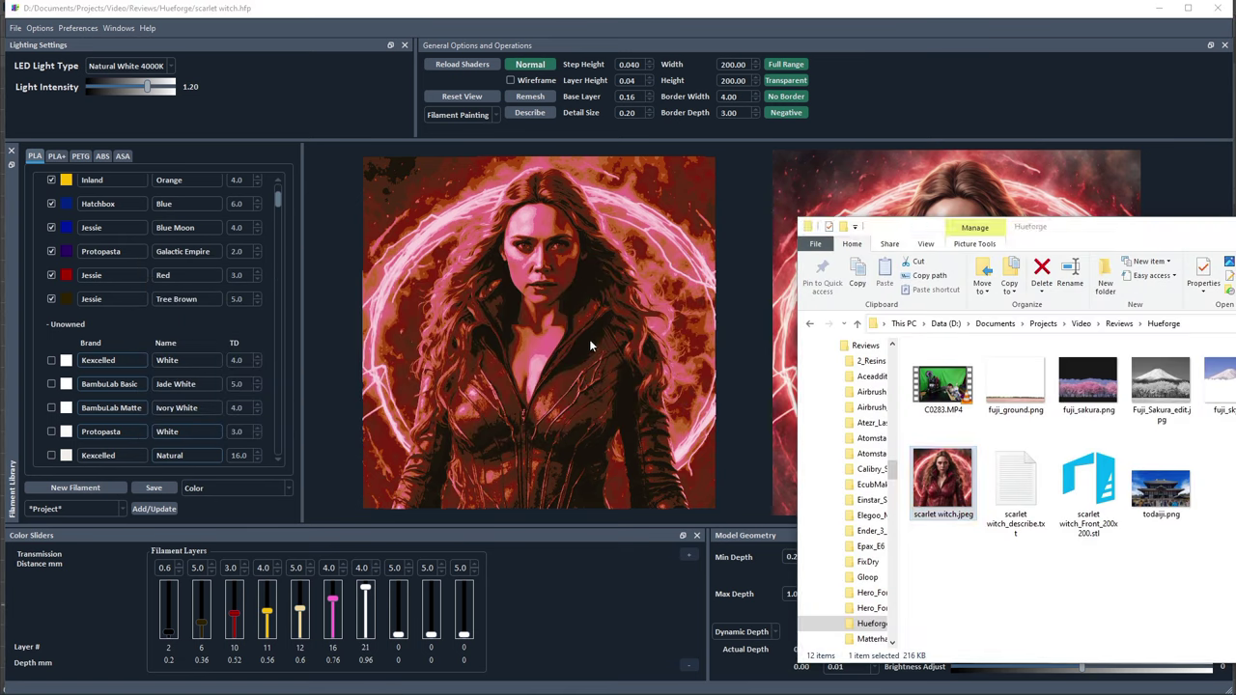
left_click_drag(1088, 232, 827, 156)
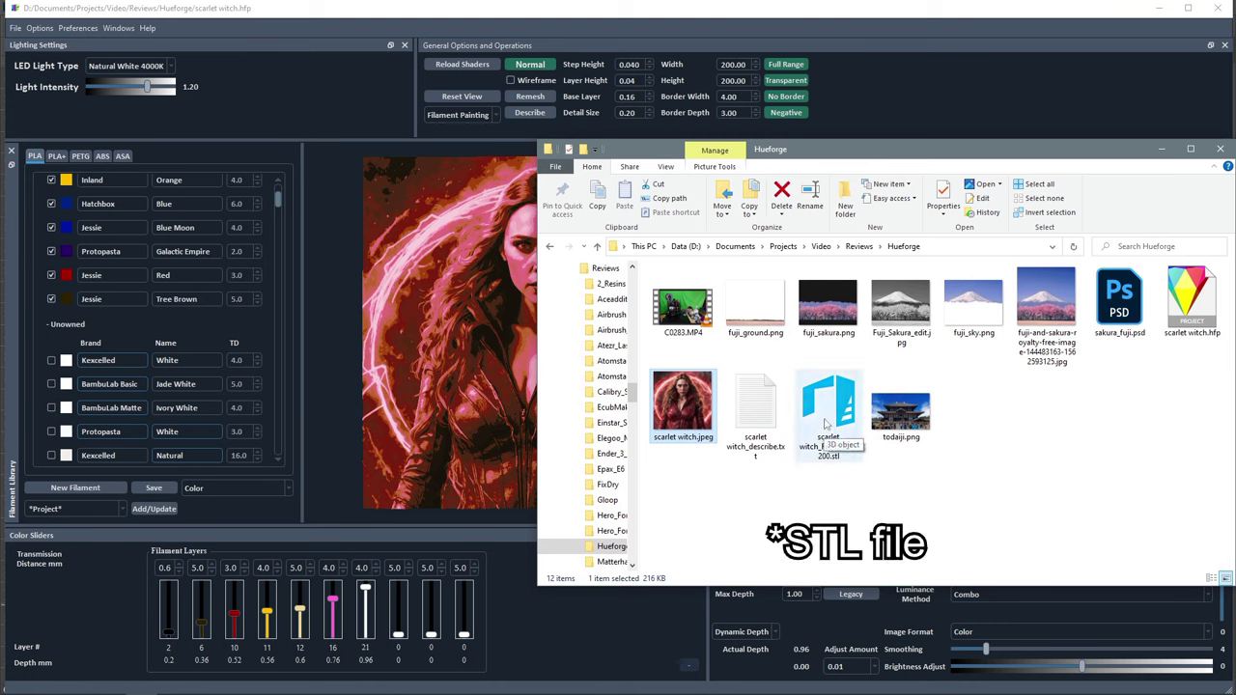
left_click(751, 415)
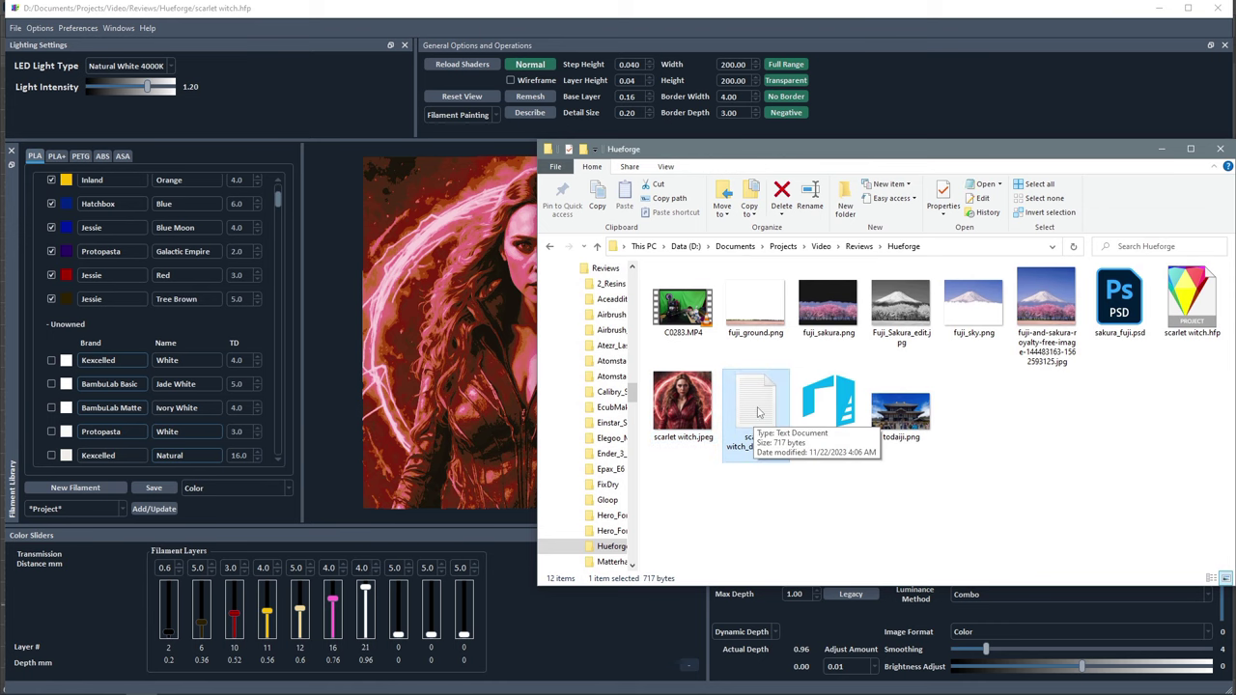
double_click(758, 412)
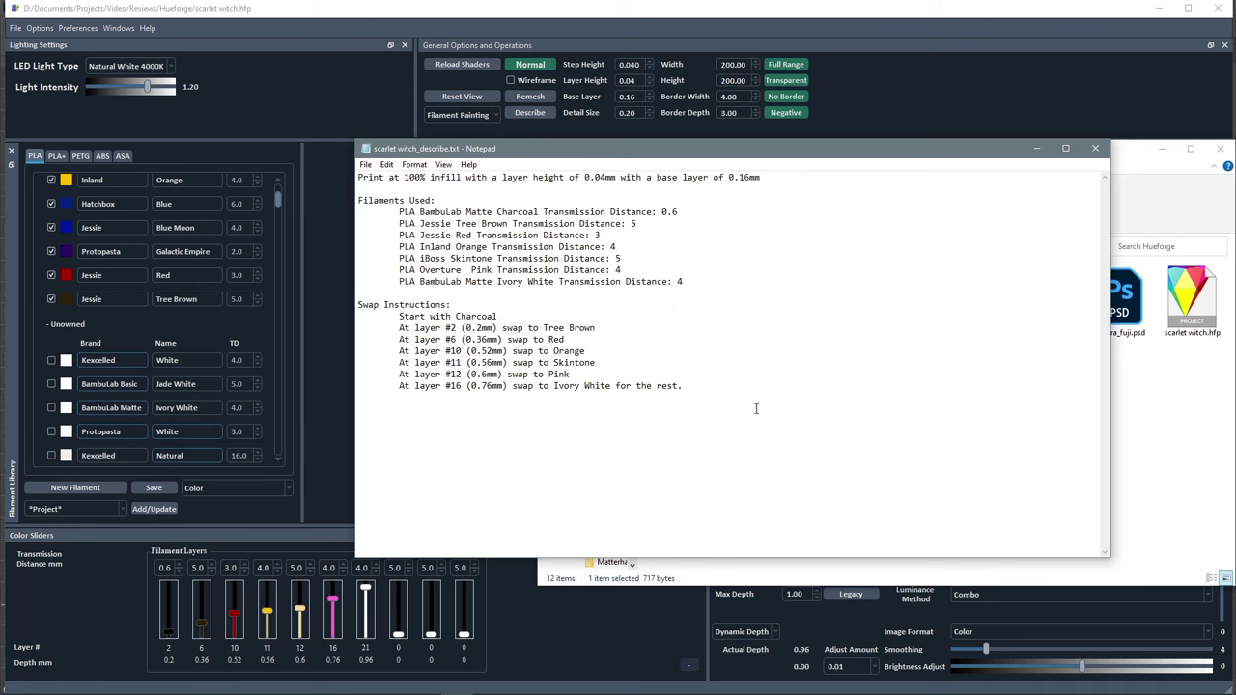
left_click_drag(577, 153, 597, 193)
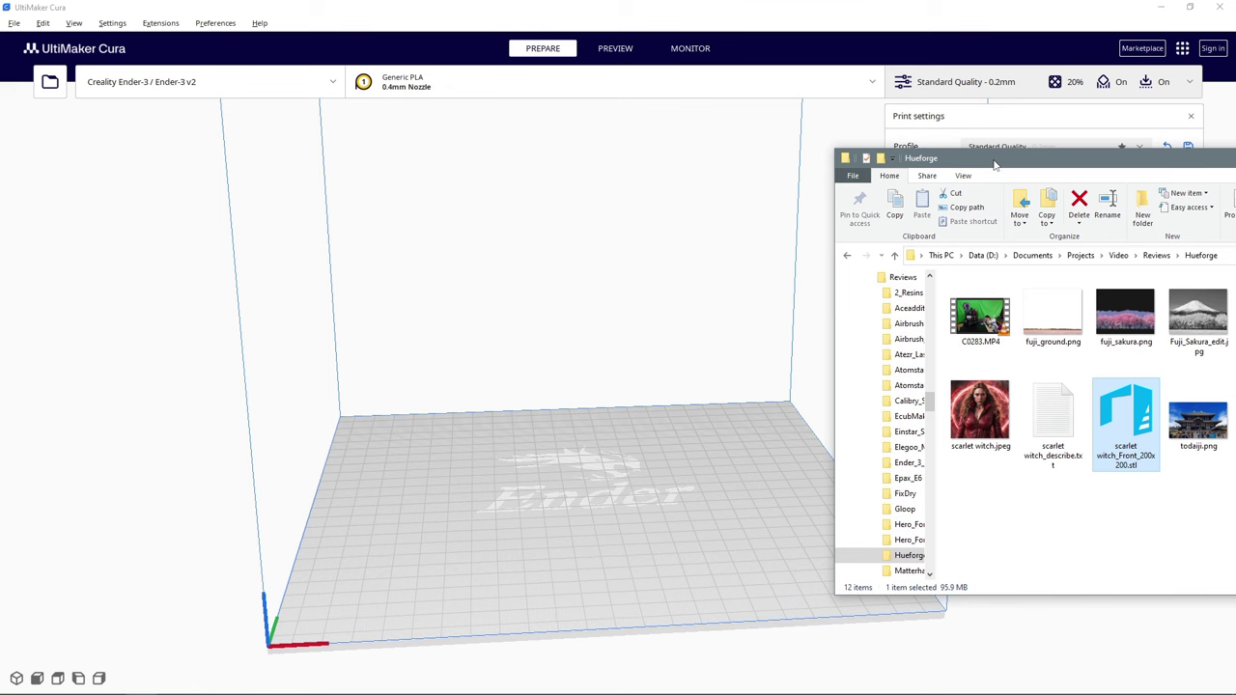
- Load scarlet witch_Front_200x200.stl from the Hueforge folder onto the UltiMaker Cura build plate and dismiss the model errors notice
mouse_move(996, 164)
left_mouse_down()
mouse_move(1049, 203)
mouse_move(908, 175)
mouse_move(1002, 176)
left_mouse_up()
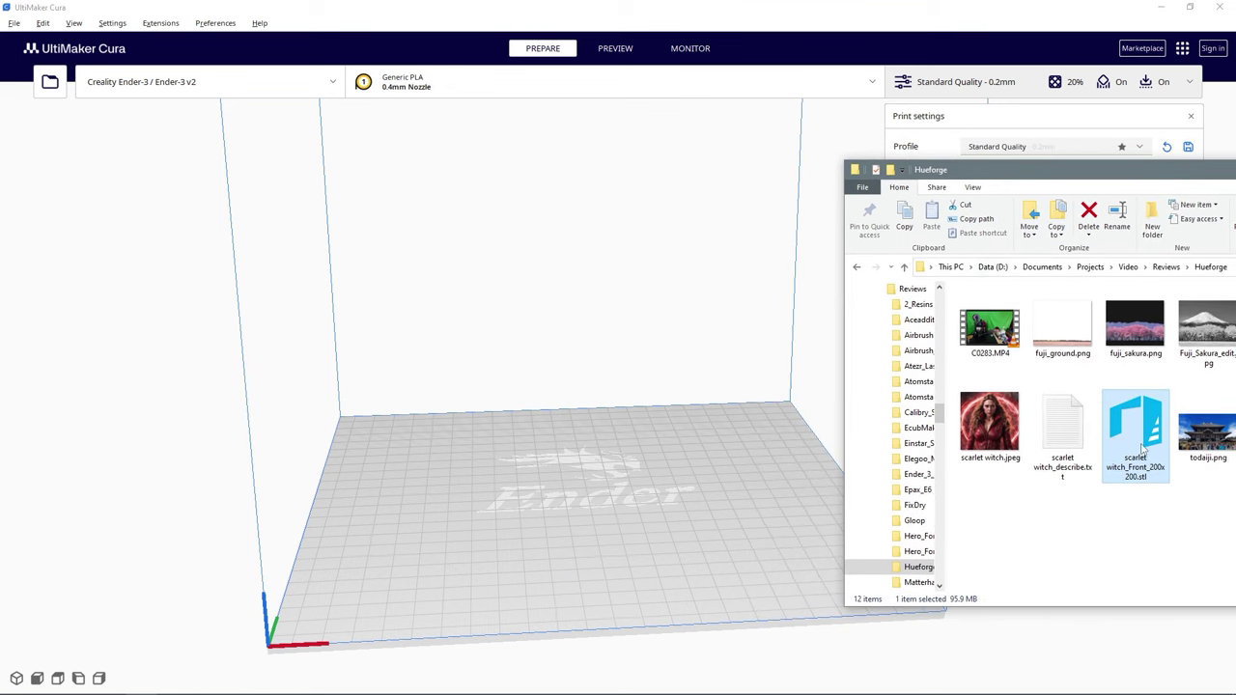
left_click_drag(1135, 422, 594, 481)
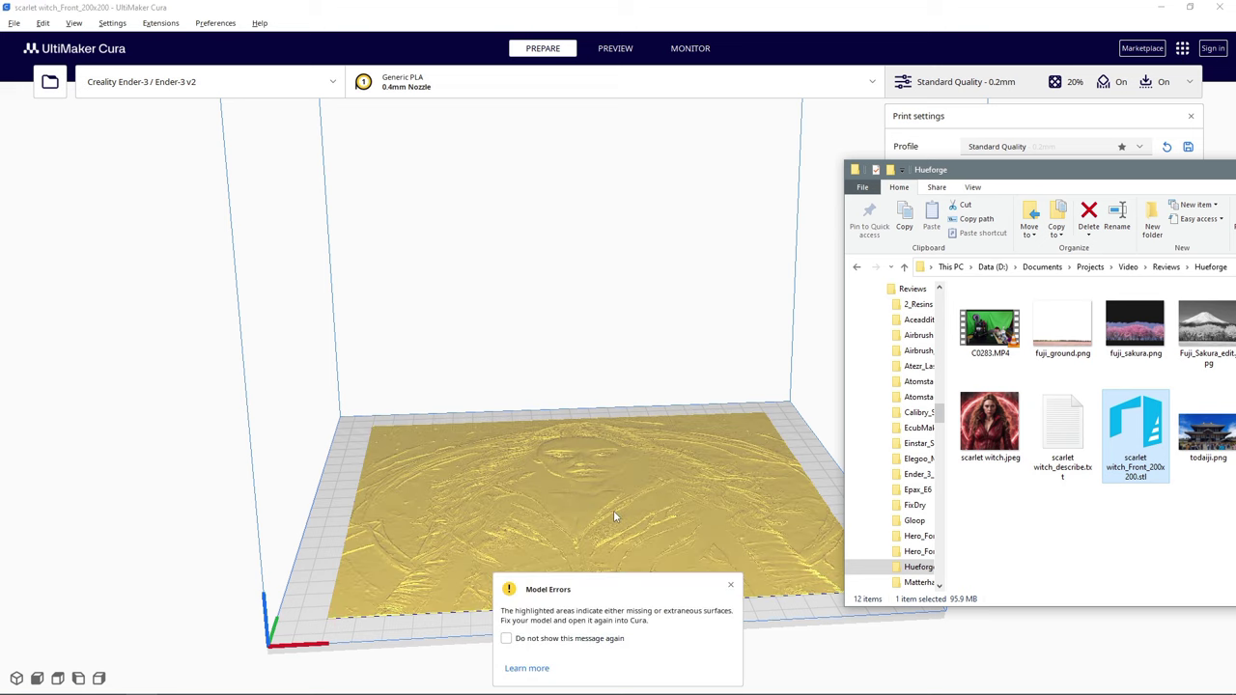
left_click(610, 510)
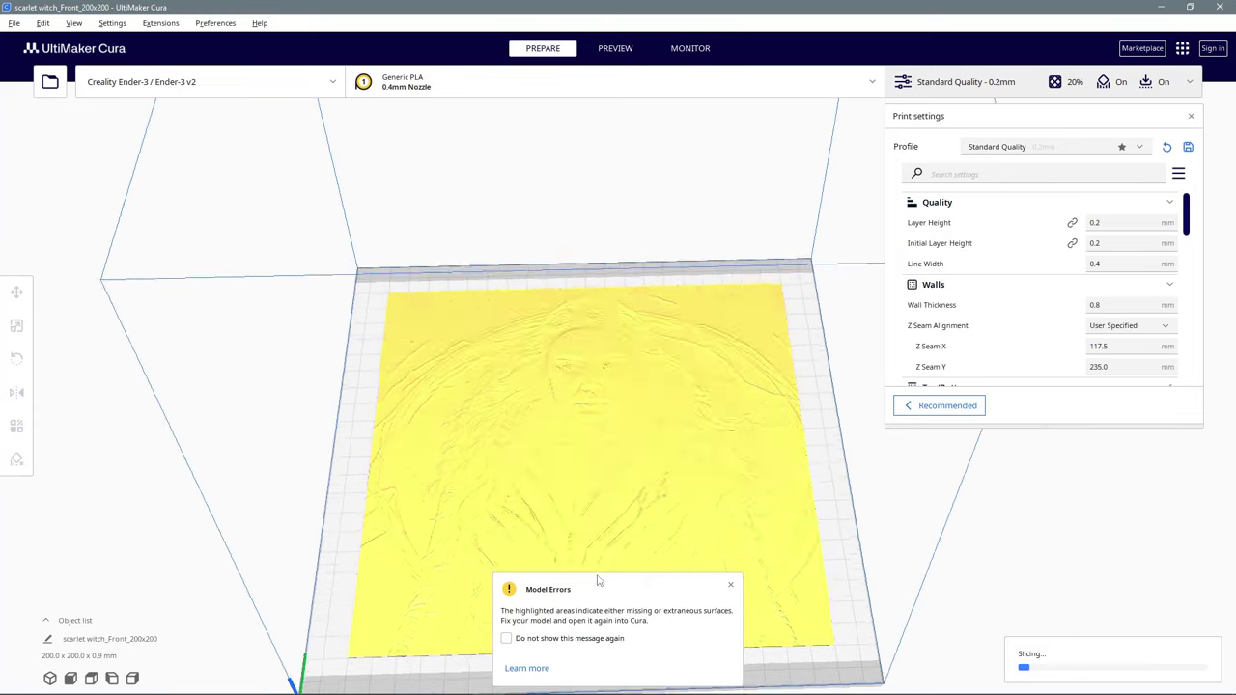
right_click_drag(598, 580, 677, 527)
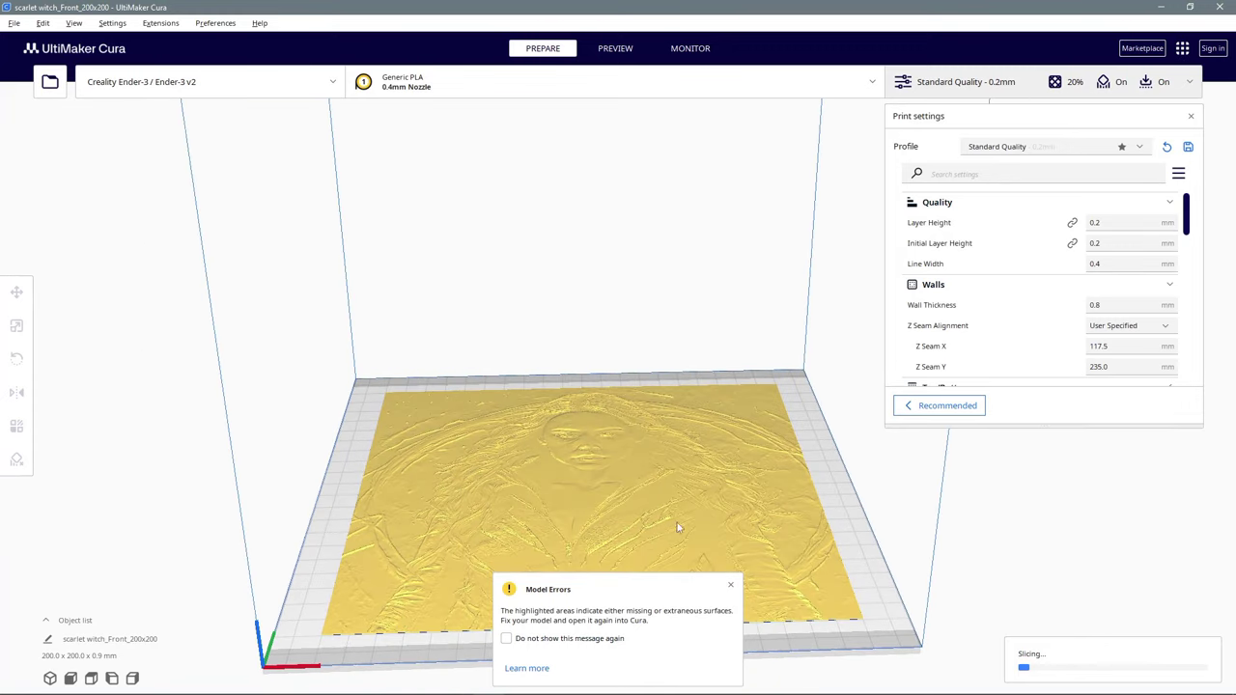
left_click(731, 584)
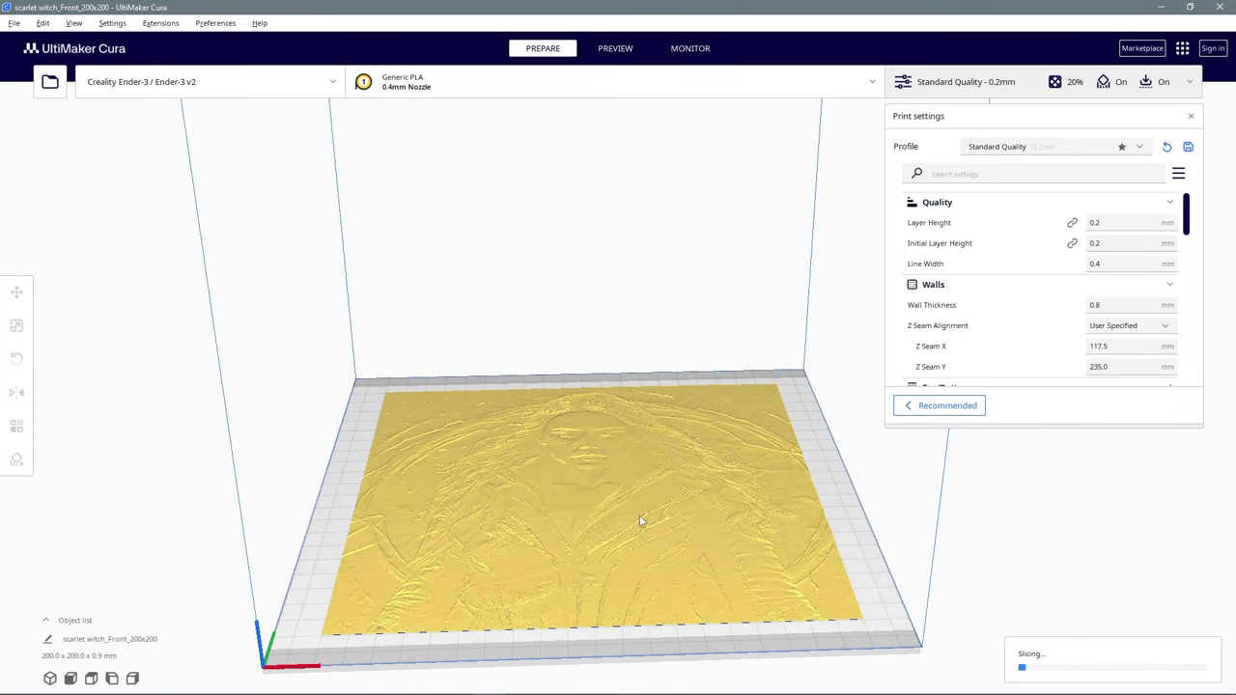
- Switch back to HueForge and set the scarlet witch model's width to 50
key("alt+Tab")
key("Tab")
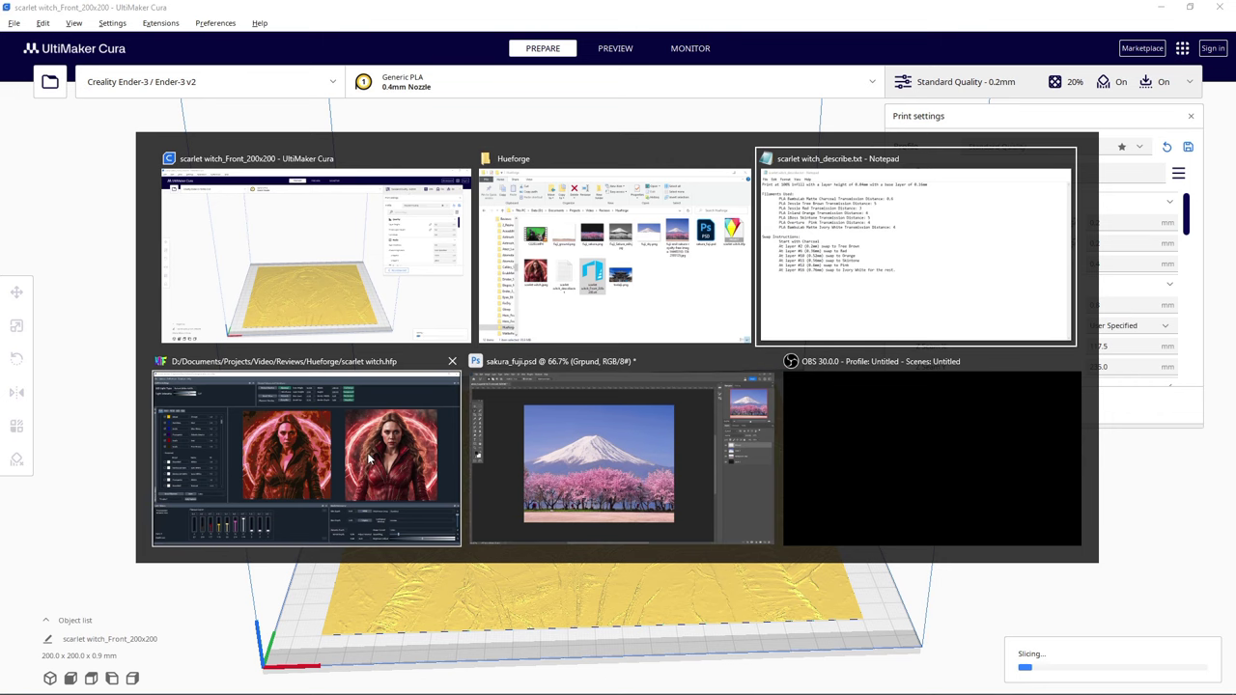
key("Escape")
key("alt+Tab")
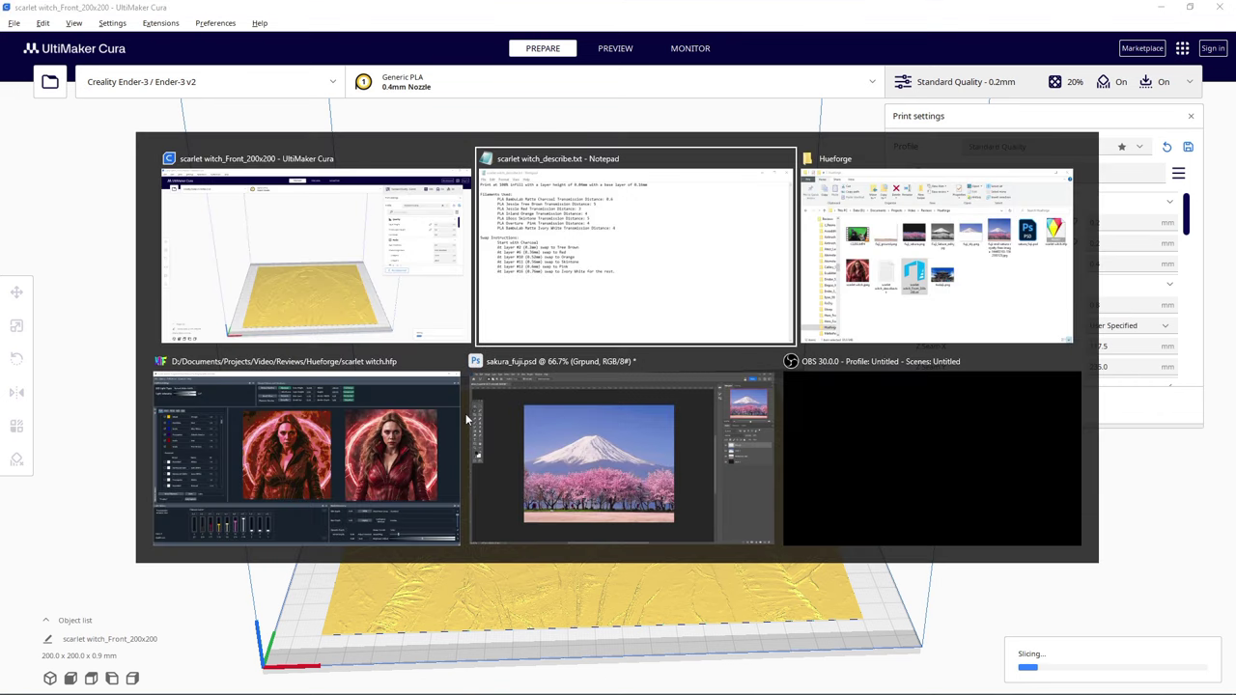
left_click(402, 440)
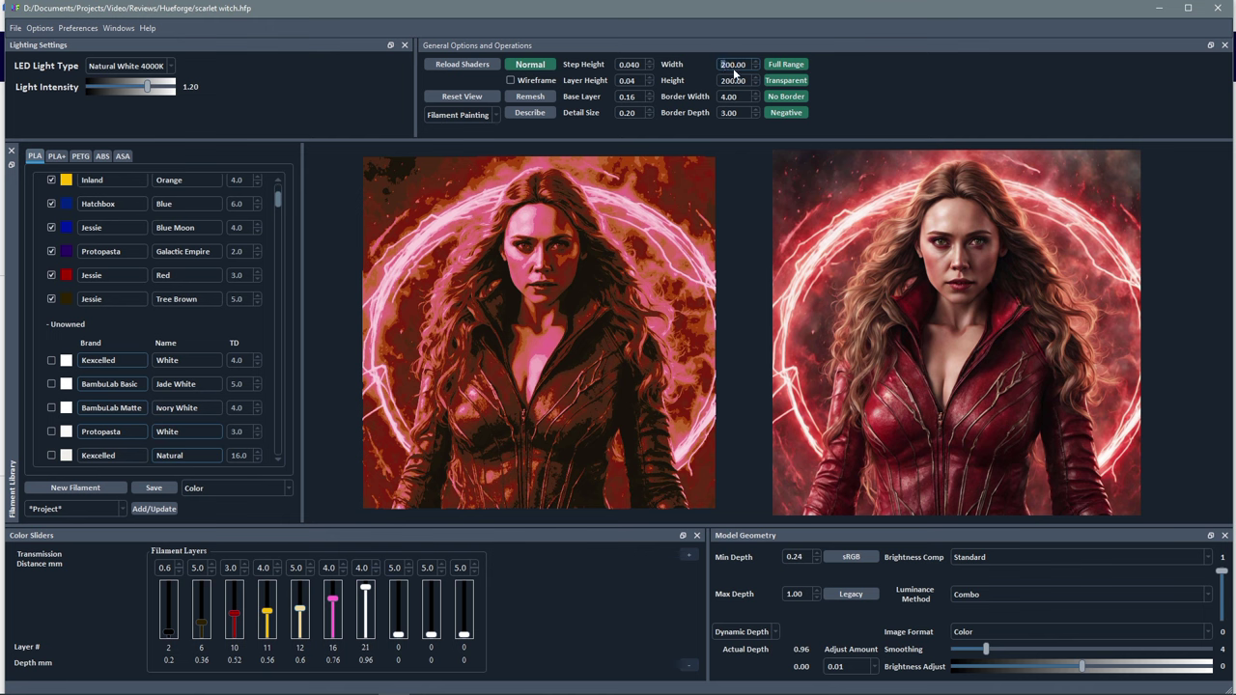
left_click_drag(731, 64, 717, 66)
type("50")
key("Return")
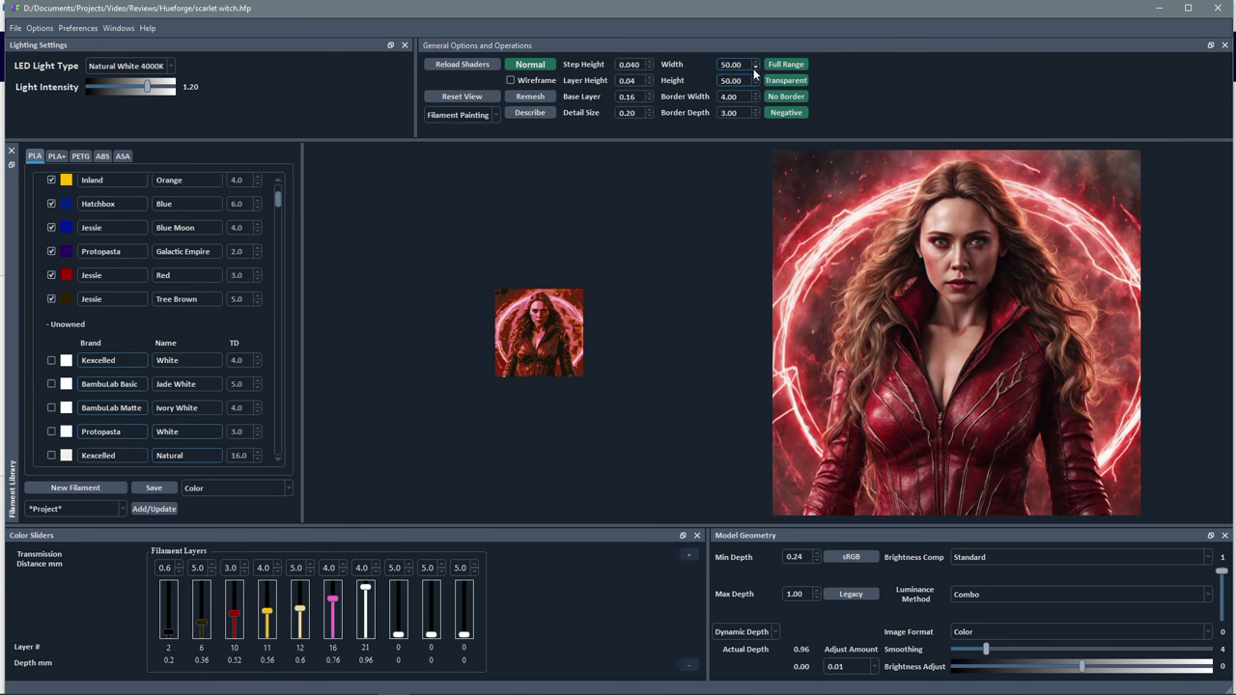
- Inspect the resized filament painting up close and save the project at its new size
scroll(516, 340, "down", 1)
scroll(516, 340, "up", 6)
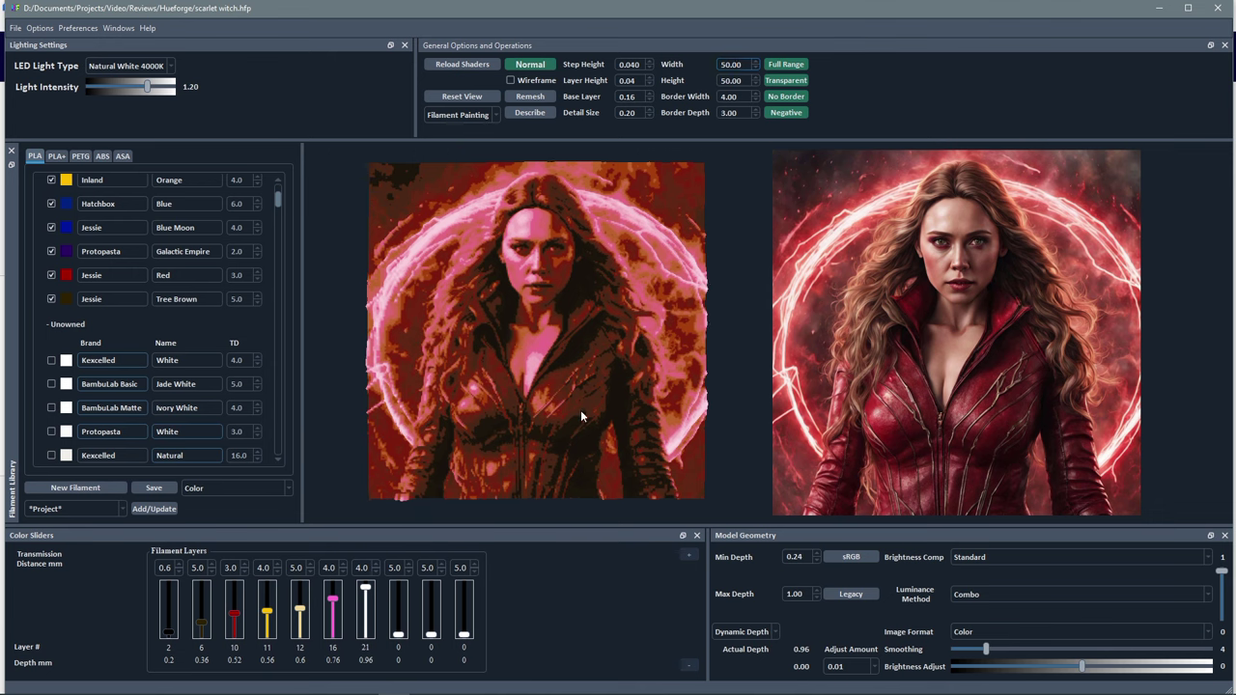
mouse_move(580, 401)
left_mouse_down()
mouse_move(585, 416)
mouse_move(579, 300)
mouse_move(581, 390)
left_mouse_up()
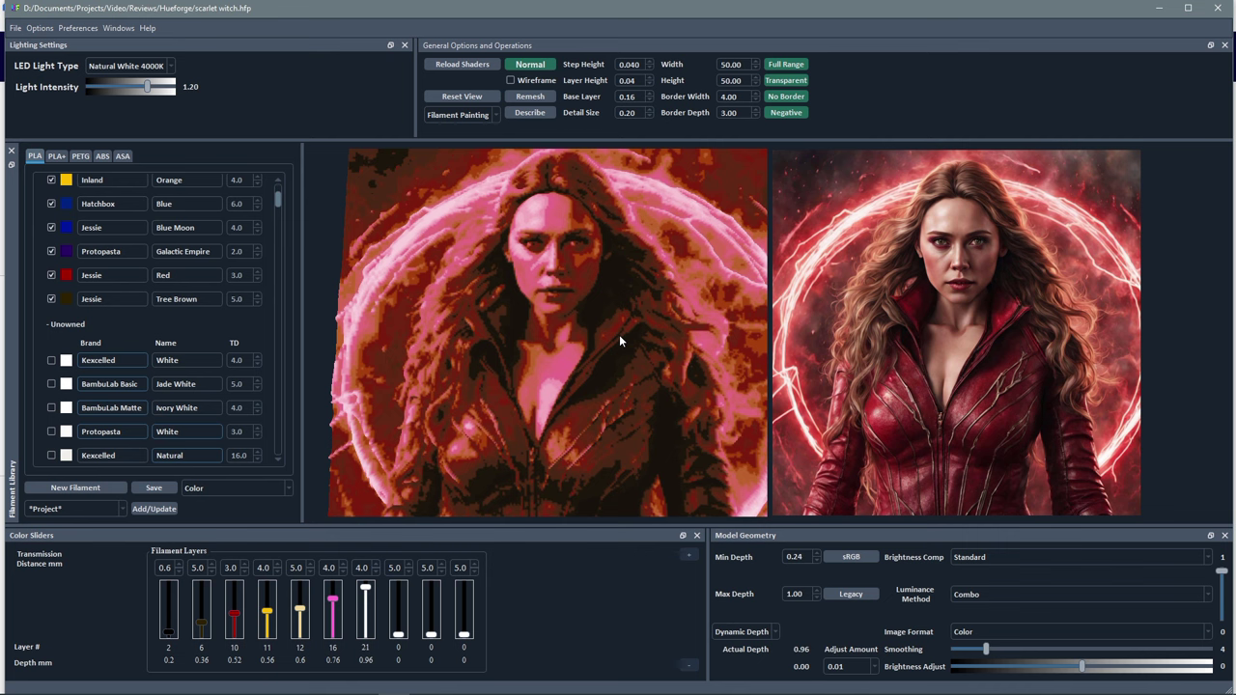
left_click(15, 28)
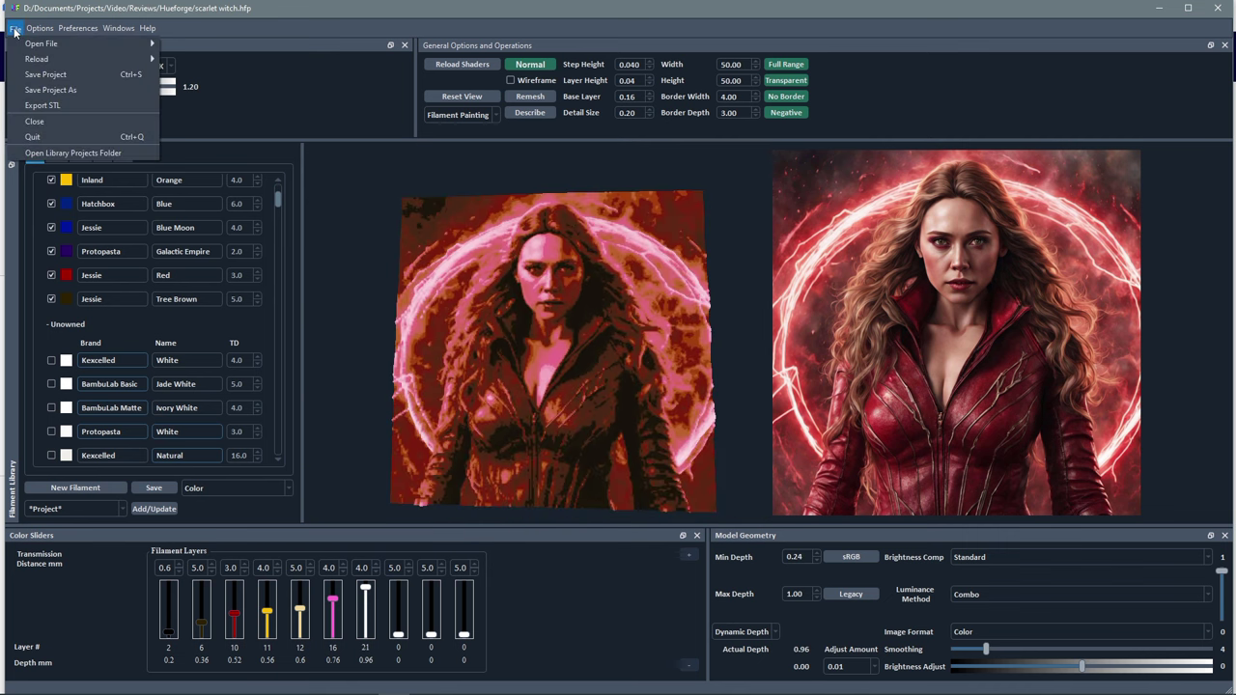
left_click(41, 75)
- Switch to UltiMaker Cura and bring the Hueforge folder window up over it with the STL files in view
key("alt+Tab")
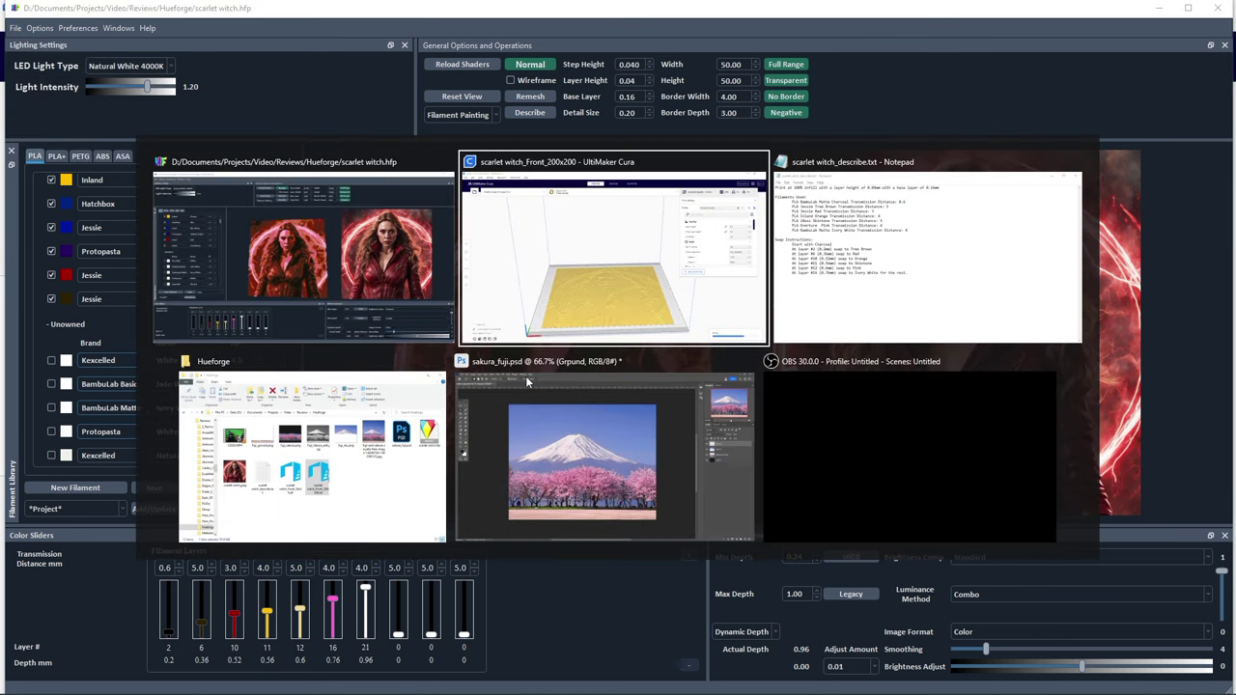
left_click(568, 275)
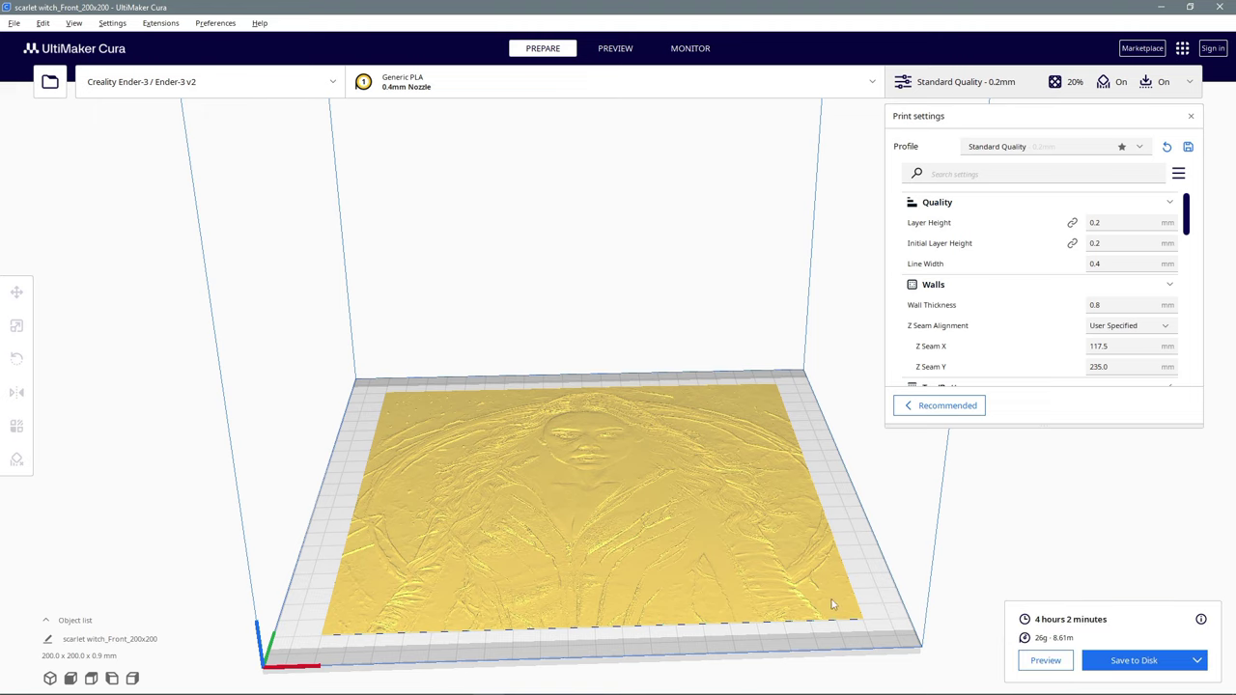
mouse_move(681, 692)
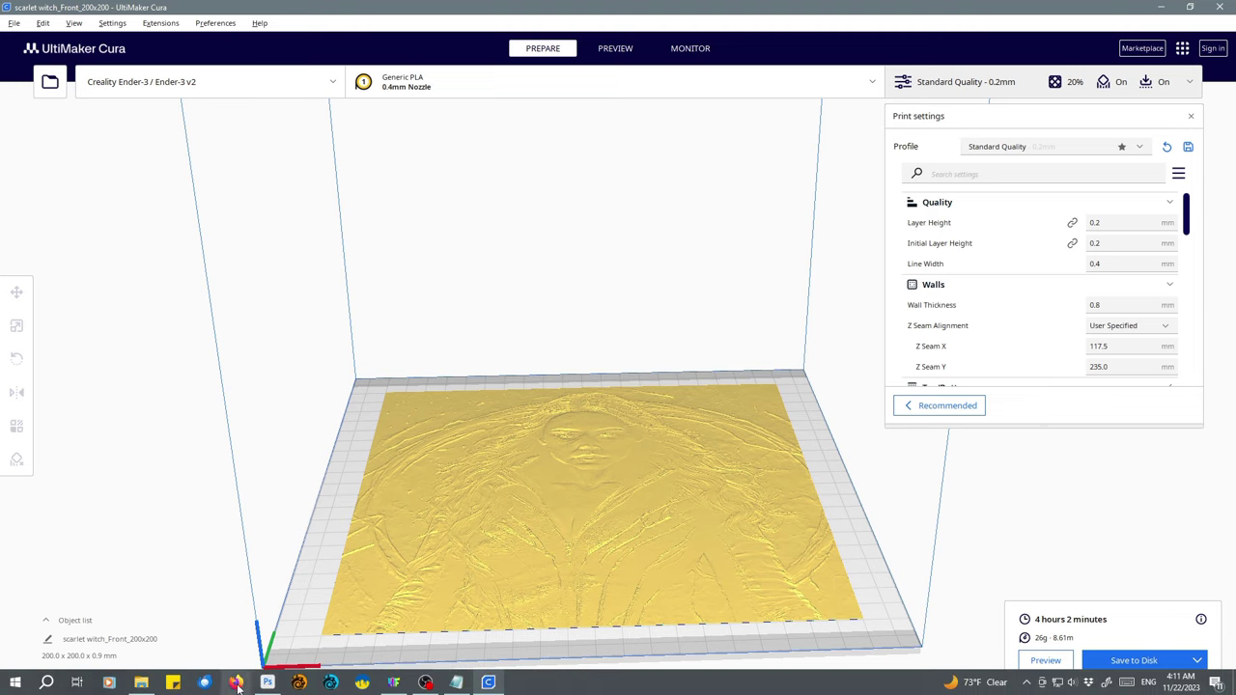
left_click(141, 682)
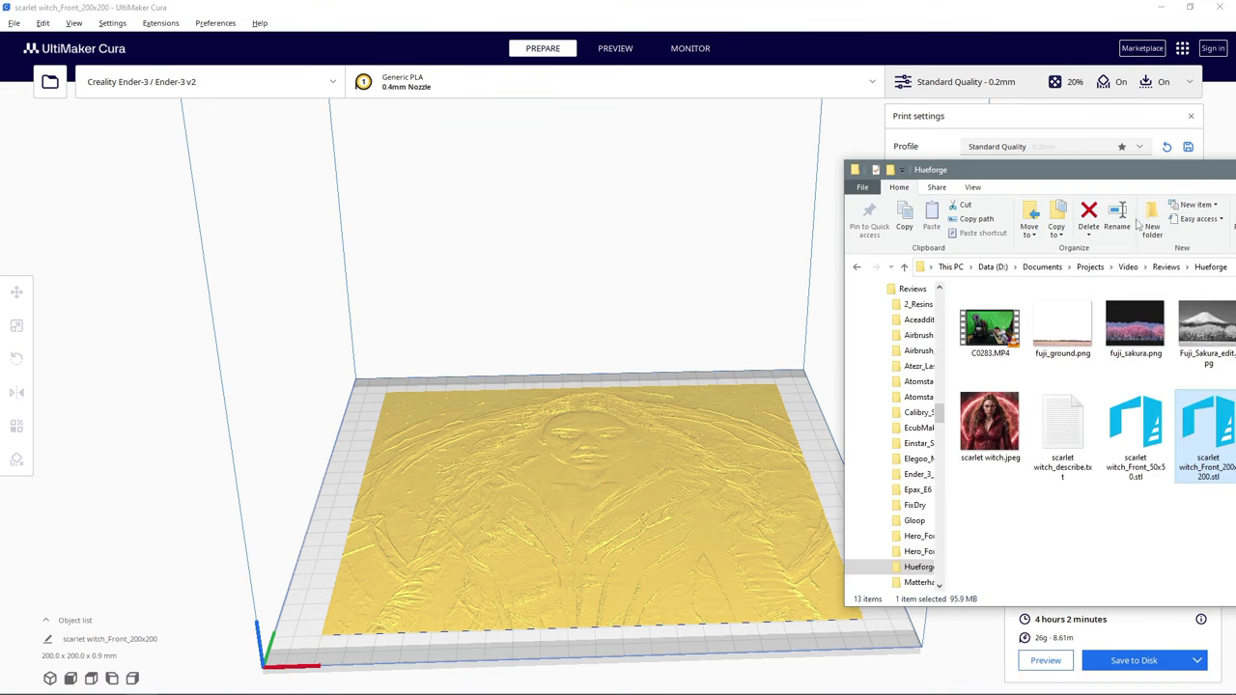
left_click_drag(1124, 171, 931, 136)
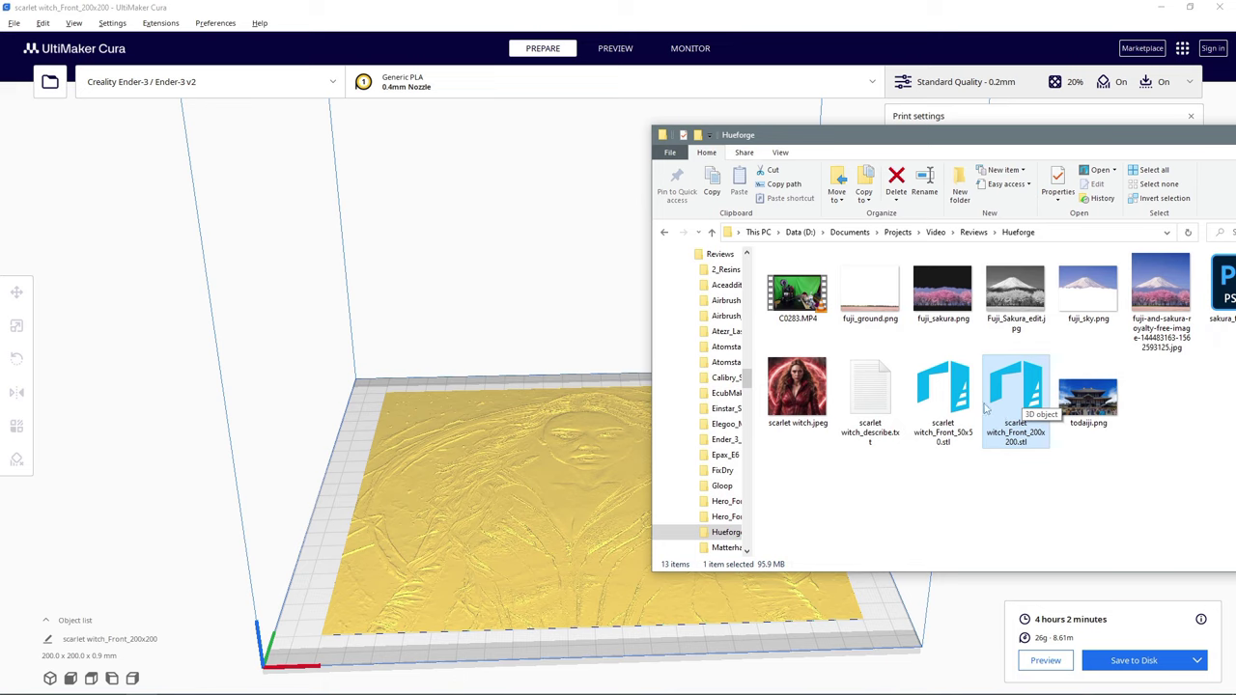
- Delete the 200x200 model from the build plate and load scarlet witch_Front_50x50.stl from the Hueforge folder in its place
left_click(938, 396)
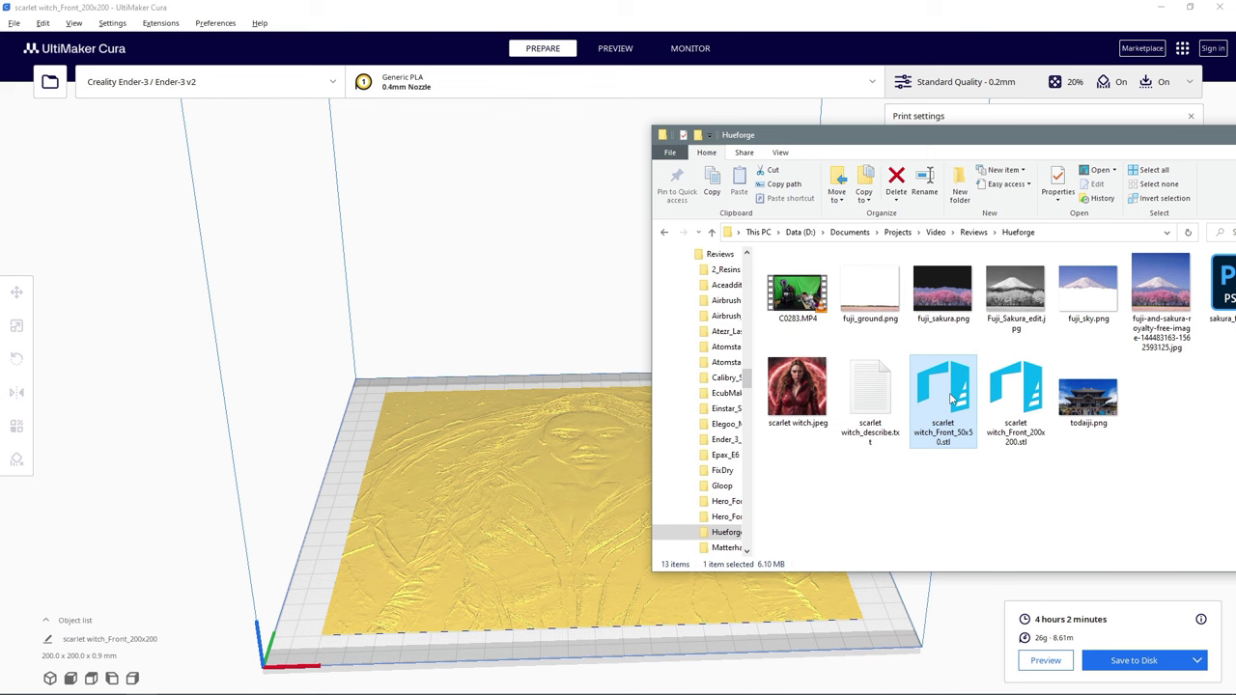
left_click(518, 456)
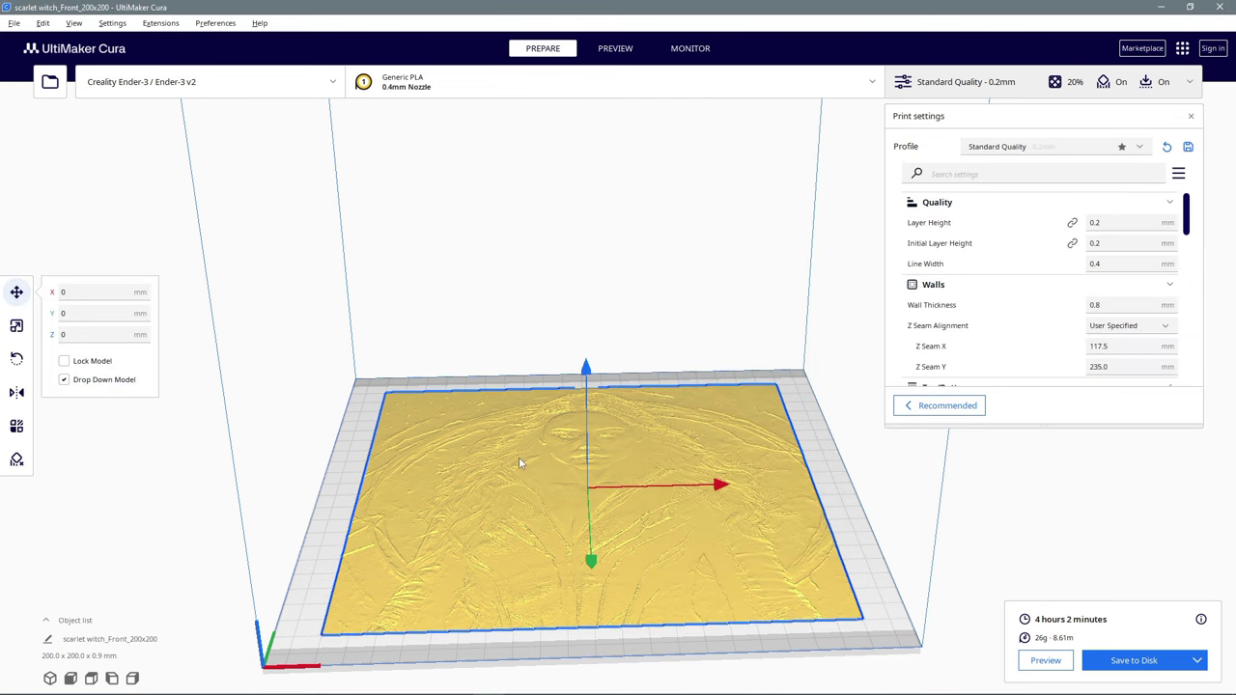
key("Delete")
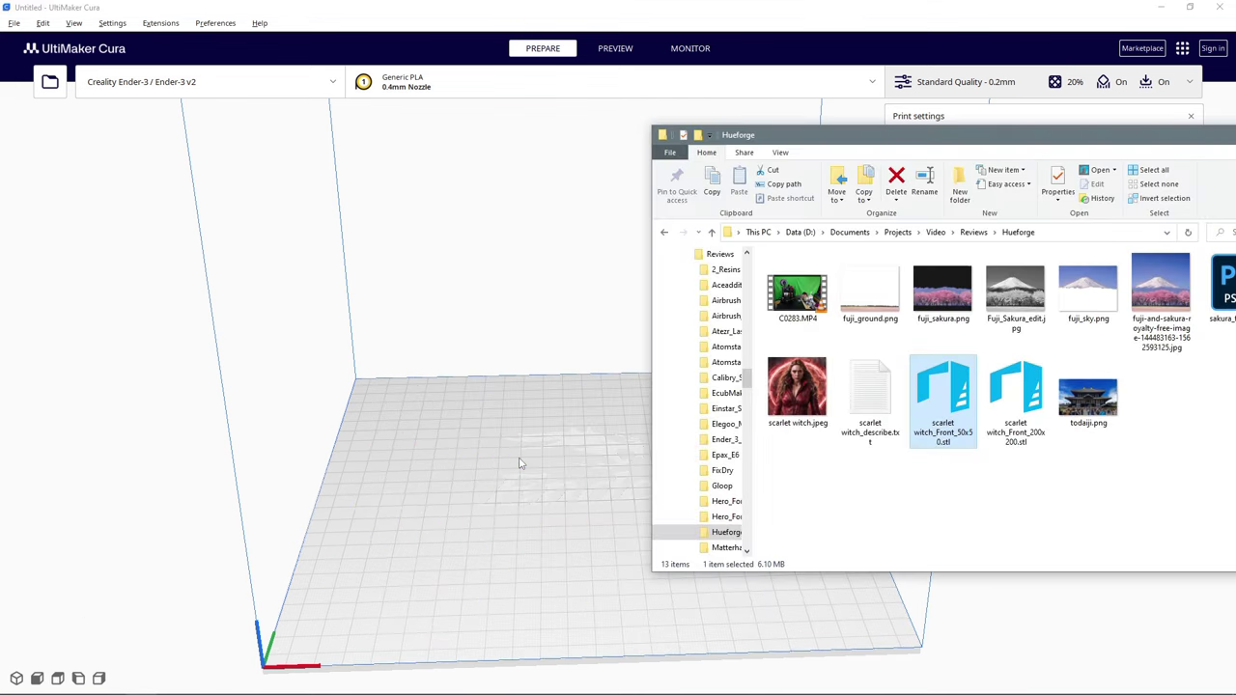
left_click_drag(943, 399, 522, 448)
left_click(558, 554)
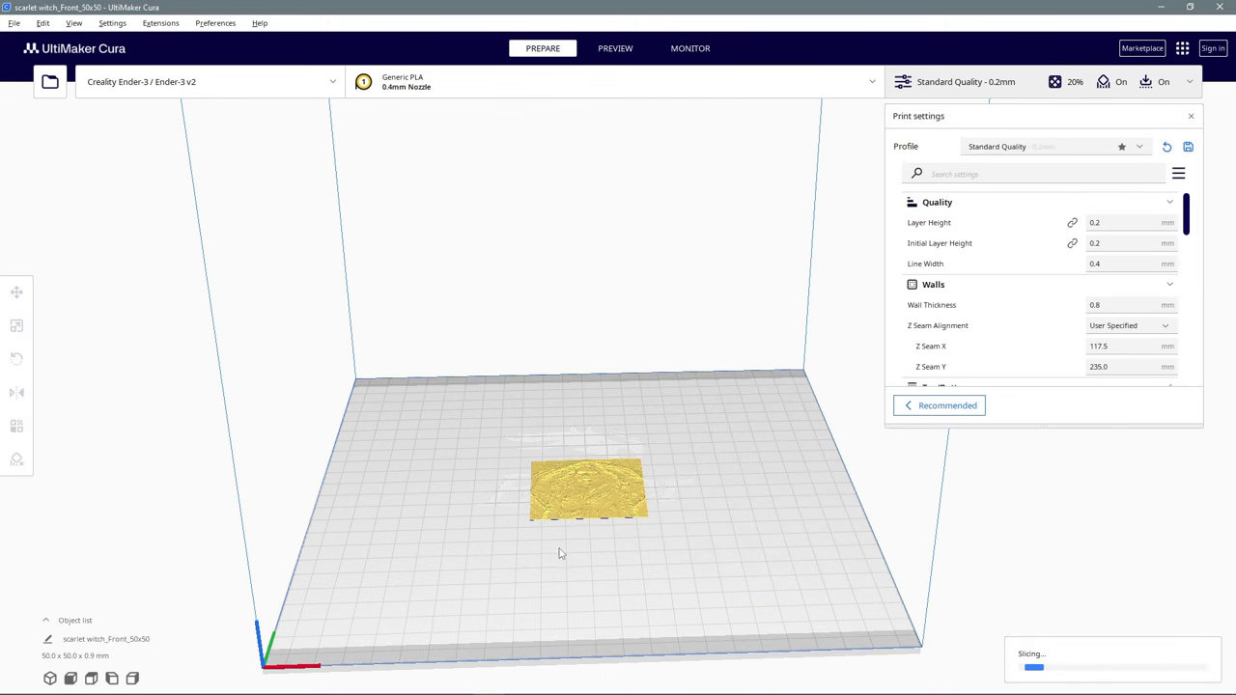
- Examine the 50x50 scarlet witch model up close on the build plate and check its scale dimensions
scroll(559, 547, "up", 5)
key("alt+Tab")
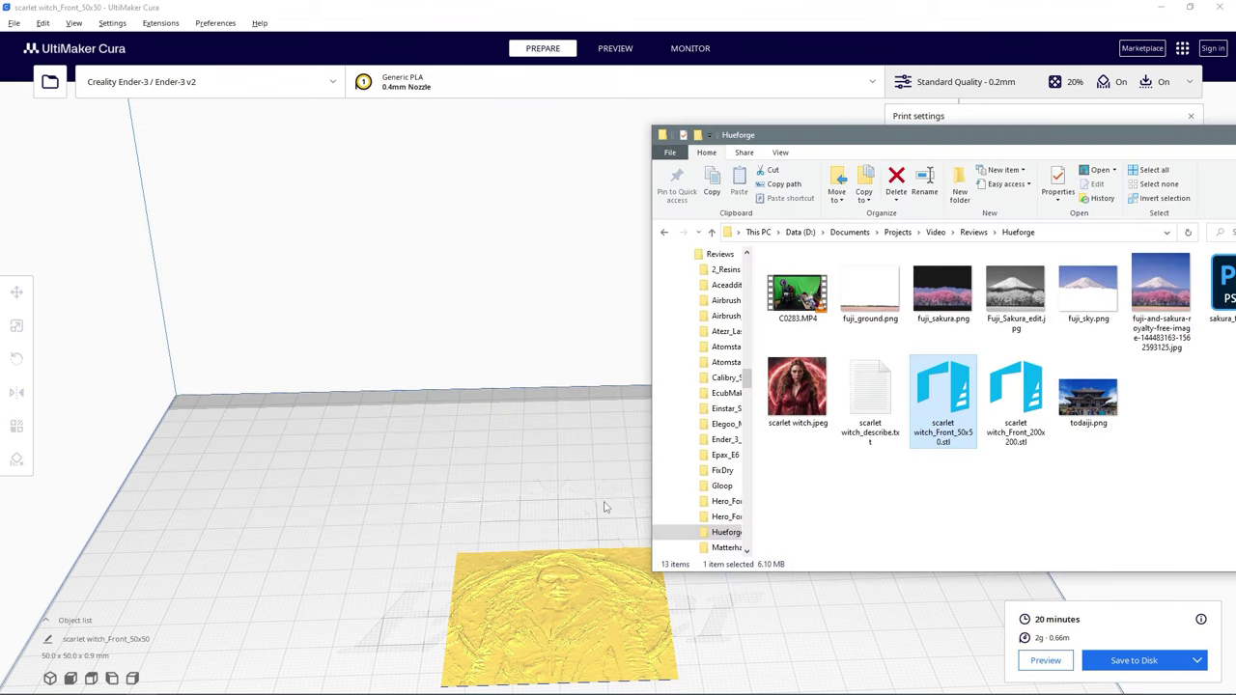
left_click(606, 505)
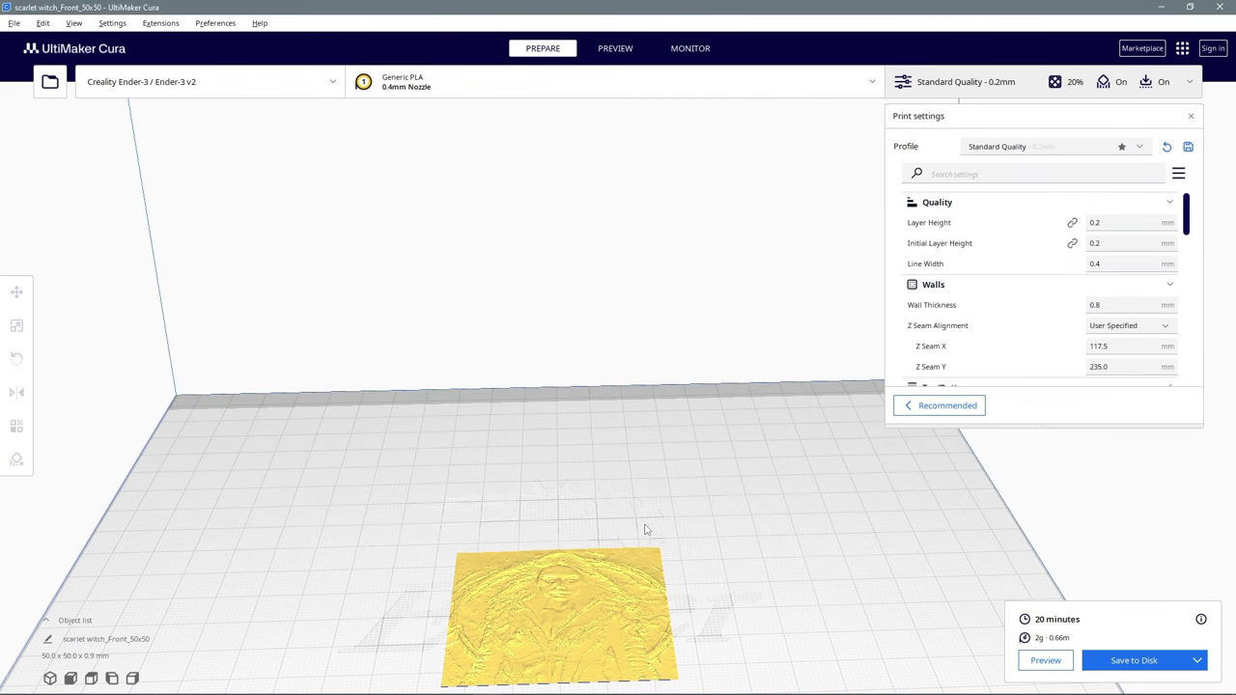
middle_click_drag(676, 549, 604, 527)
right_click_drag(604, 527, 568, 540)
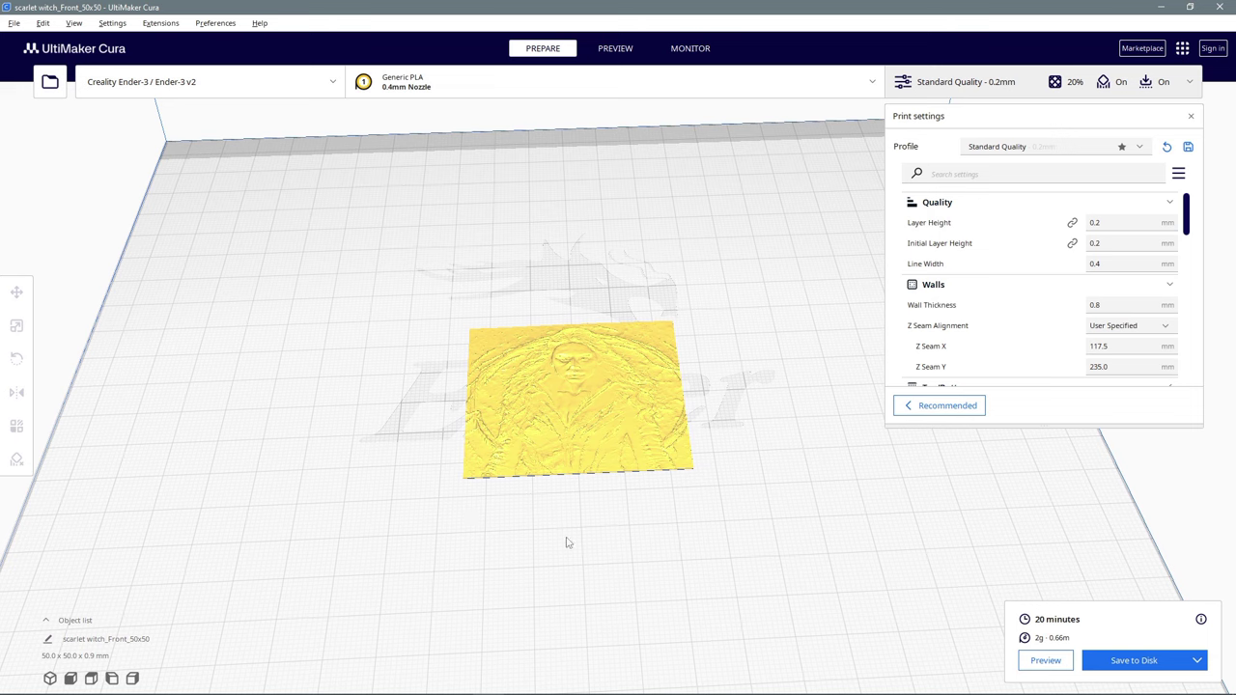
left_click(596, 393)
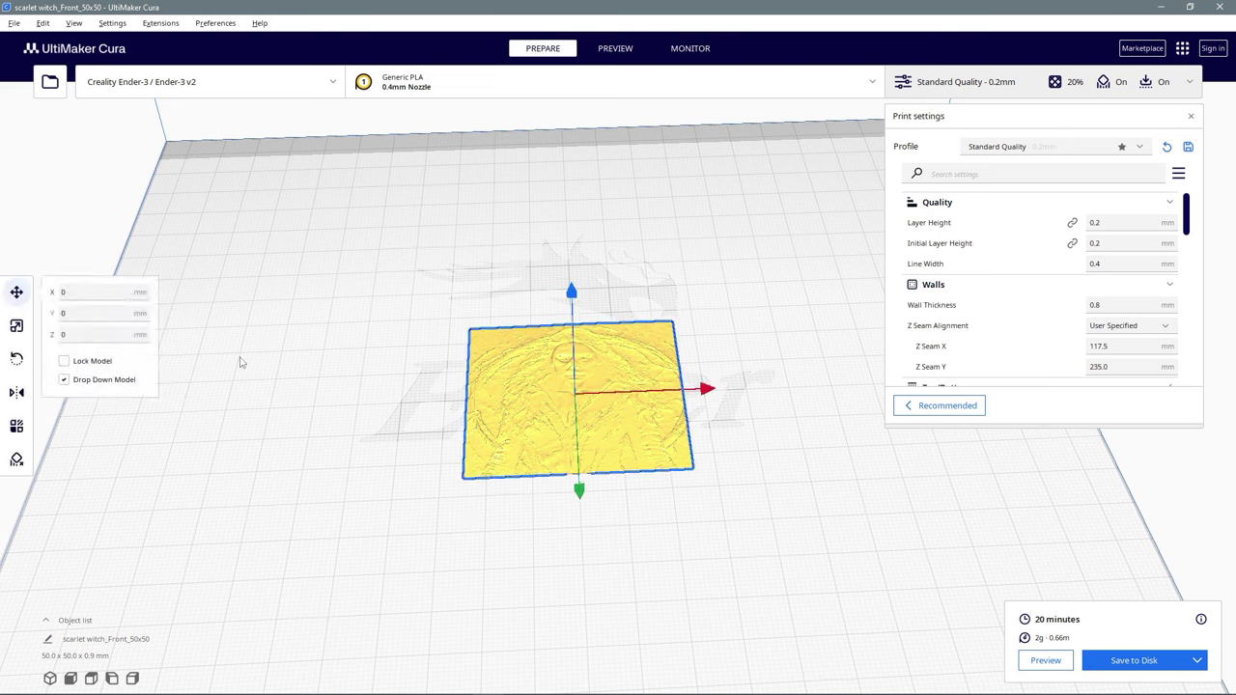
left_click(16, 326)
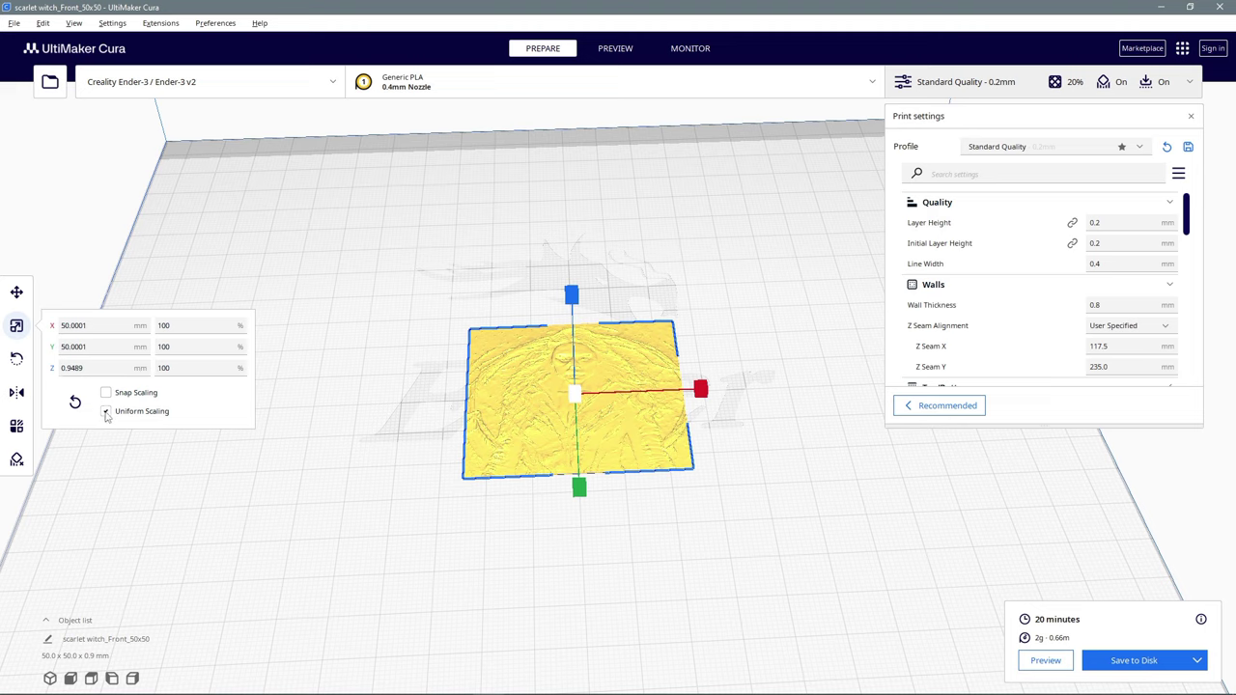
left_click(276, 462)
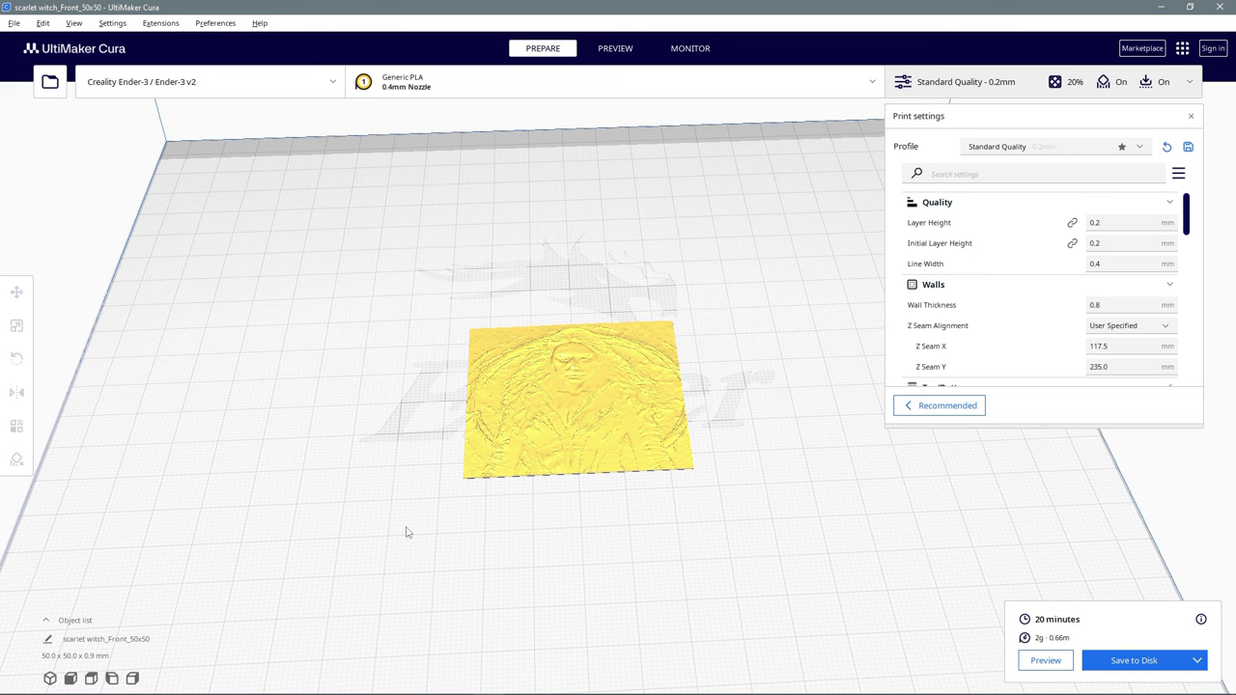
scroll(624, 513, "up", 5)
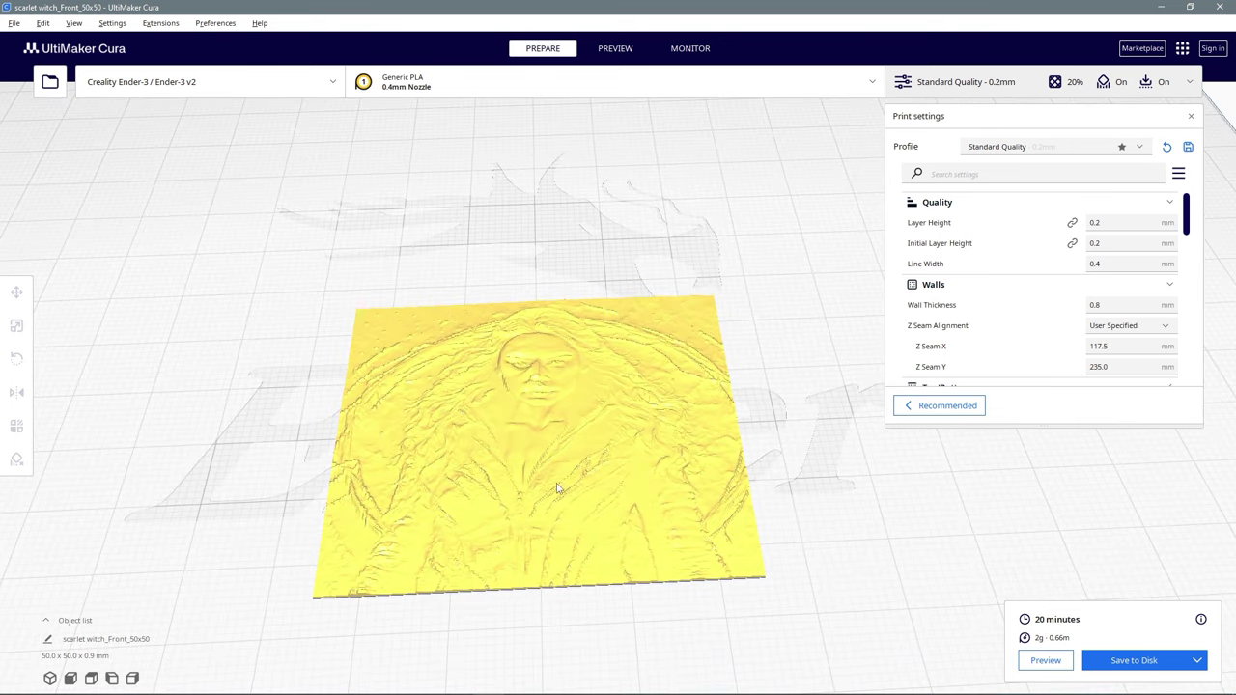
left_click(575, 461)
mouse_move(596, 467)
right_mouse_down()
mouse_move(584, 521)
mouse_move(573, 480)
mouse_move(583, 467)
right_mouse_up()
left_click(557, 568)
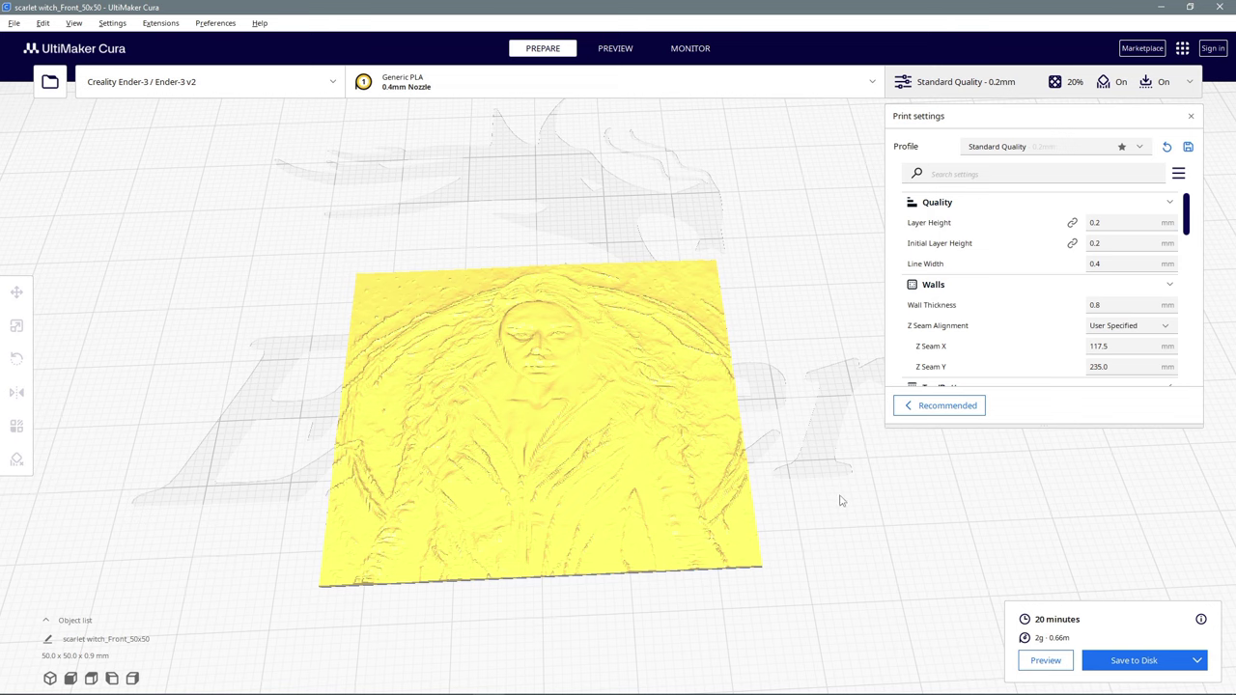
- Add a Pause at height script to the G-code post-processing and set its pause method to BQ (M25)
left_click(162, 24)
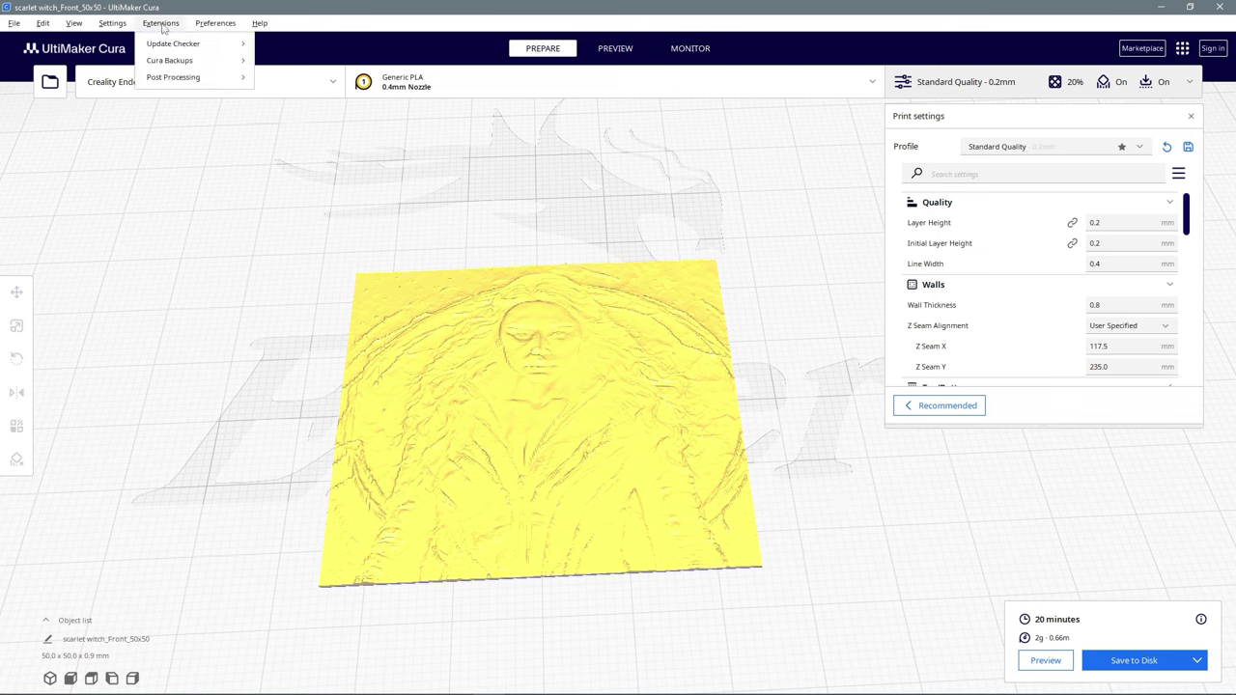
mouse_move(176, 64)
mouse_move(192, 83)
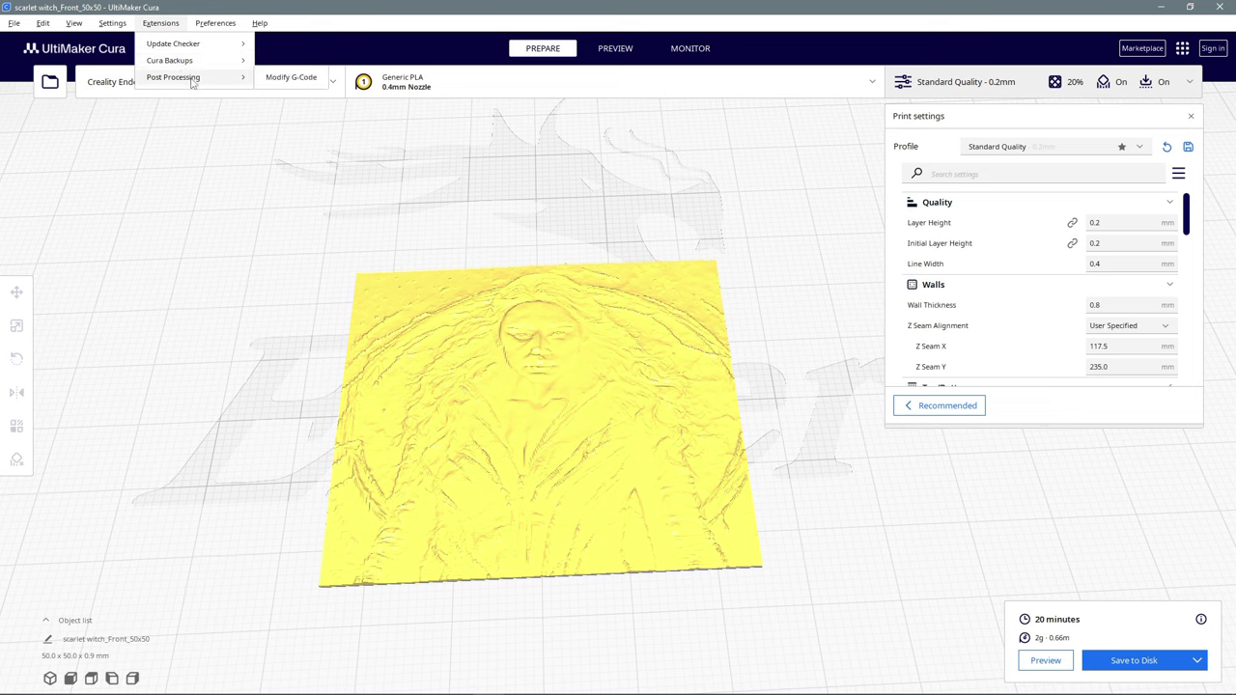
left_click(299, 81)
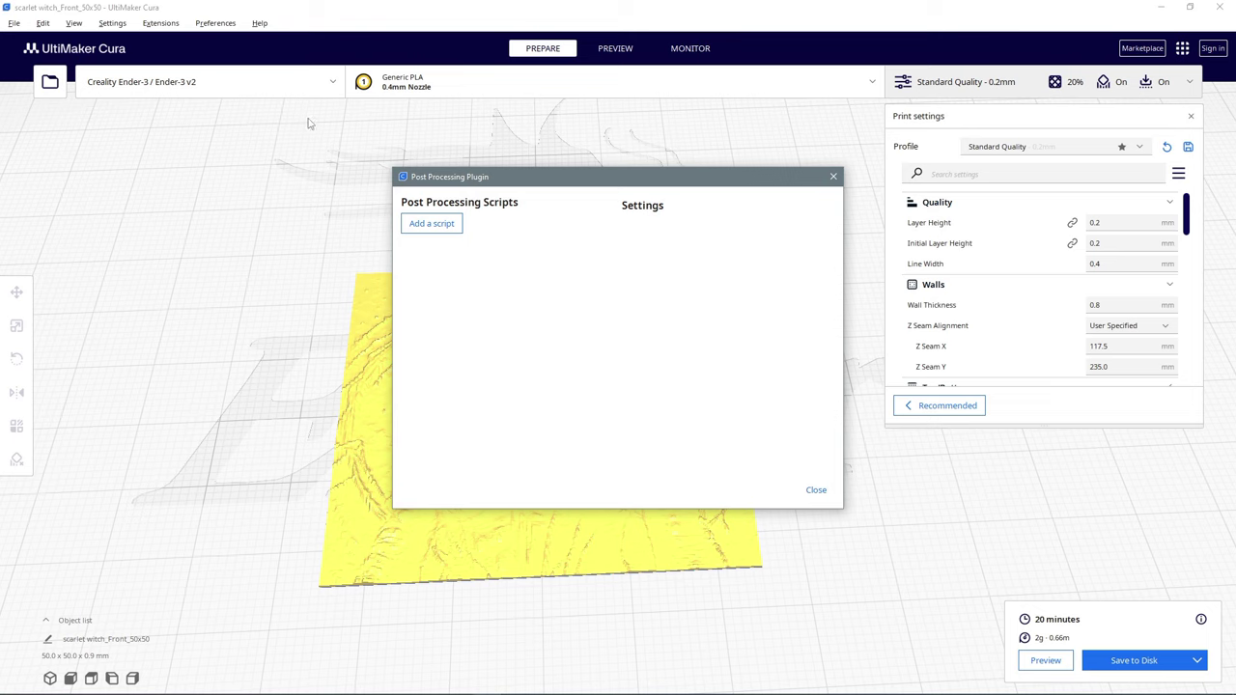
left_click(440, 227)
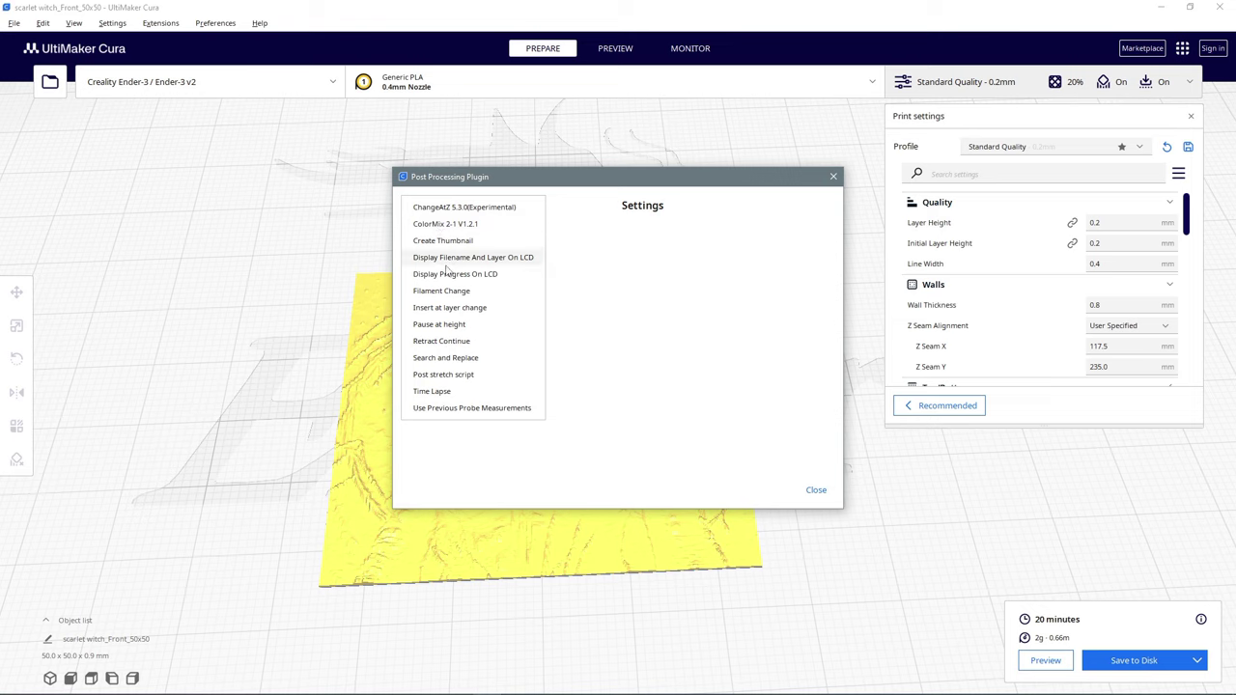
left_click(462, 324)
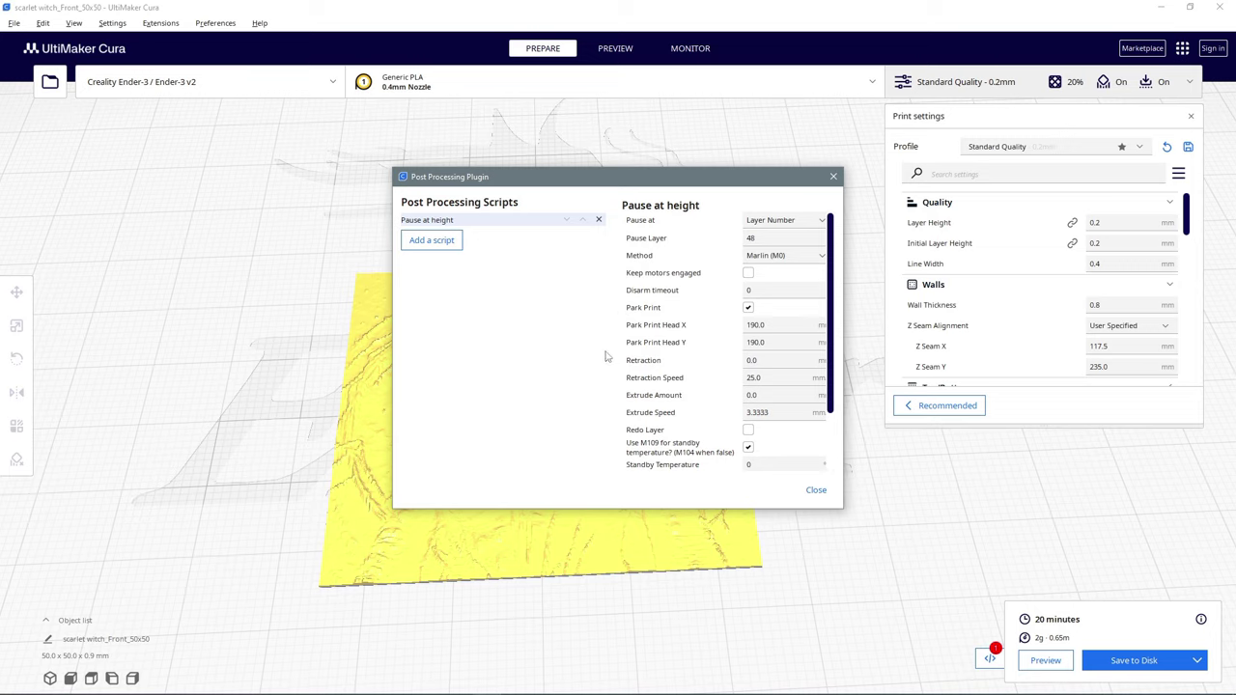
mouse_move(750, 261)
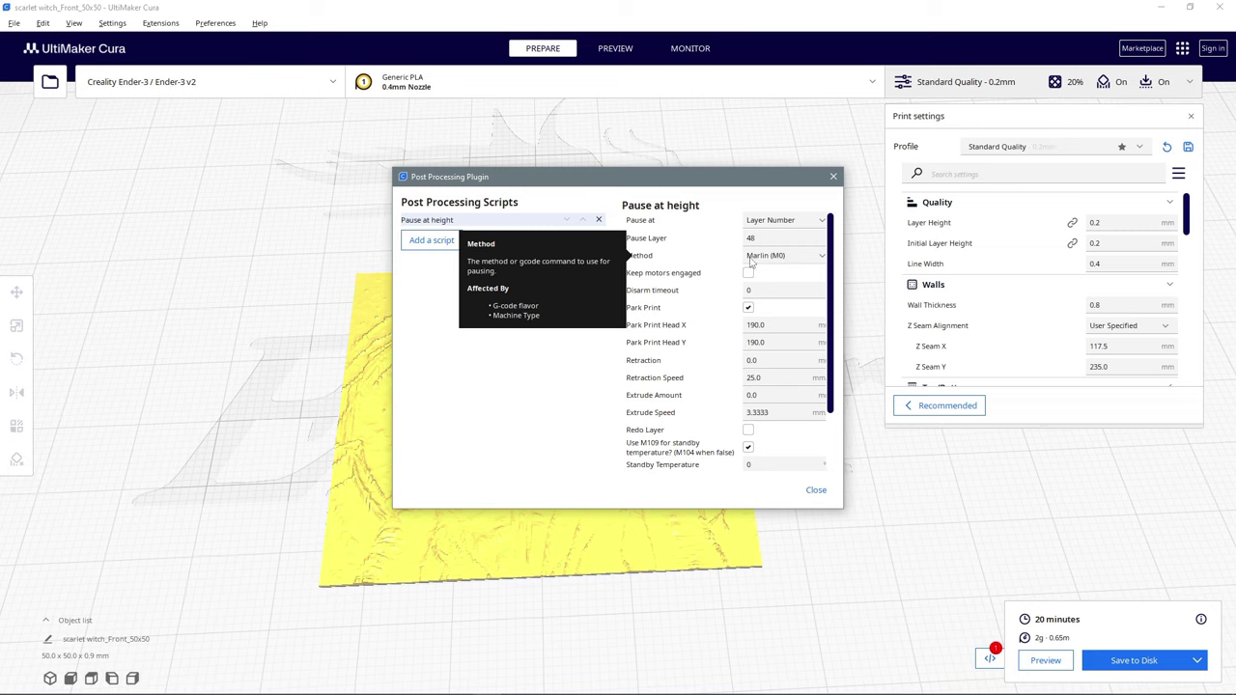
left_click(788, 256)
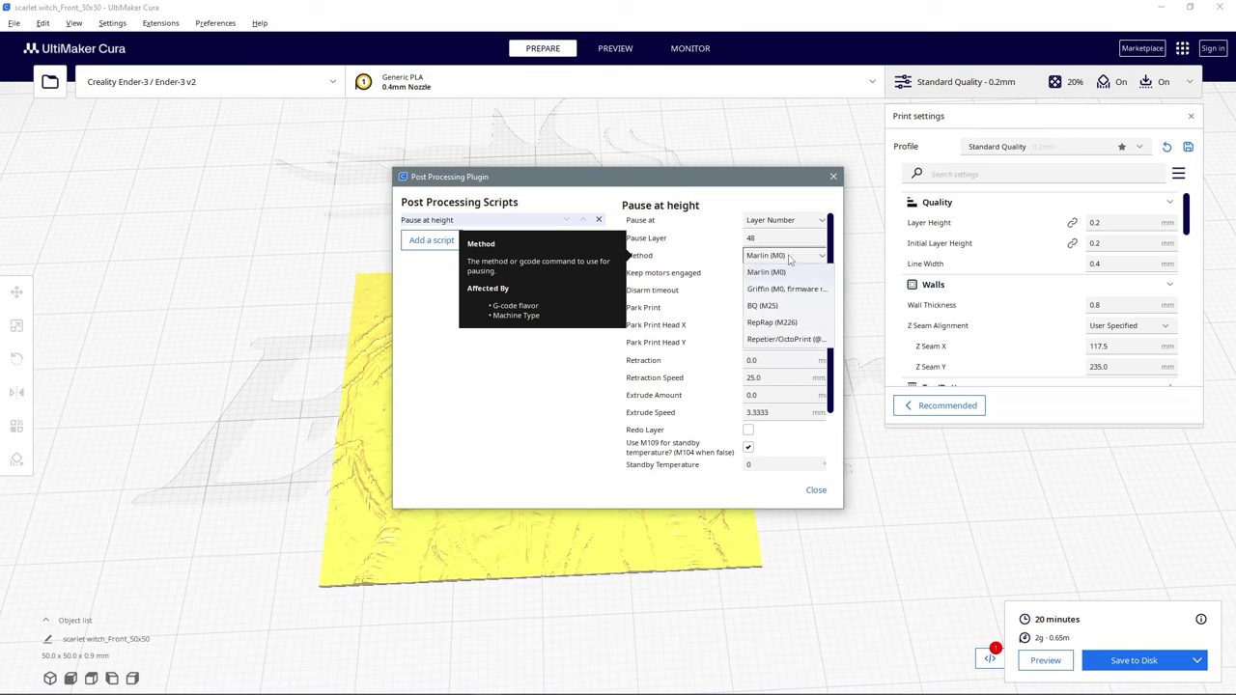
left_click(779, 307)
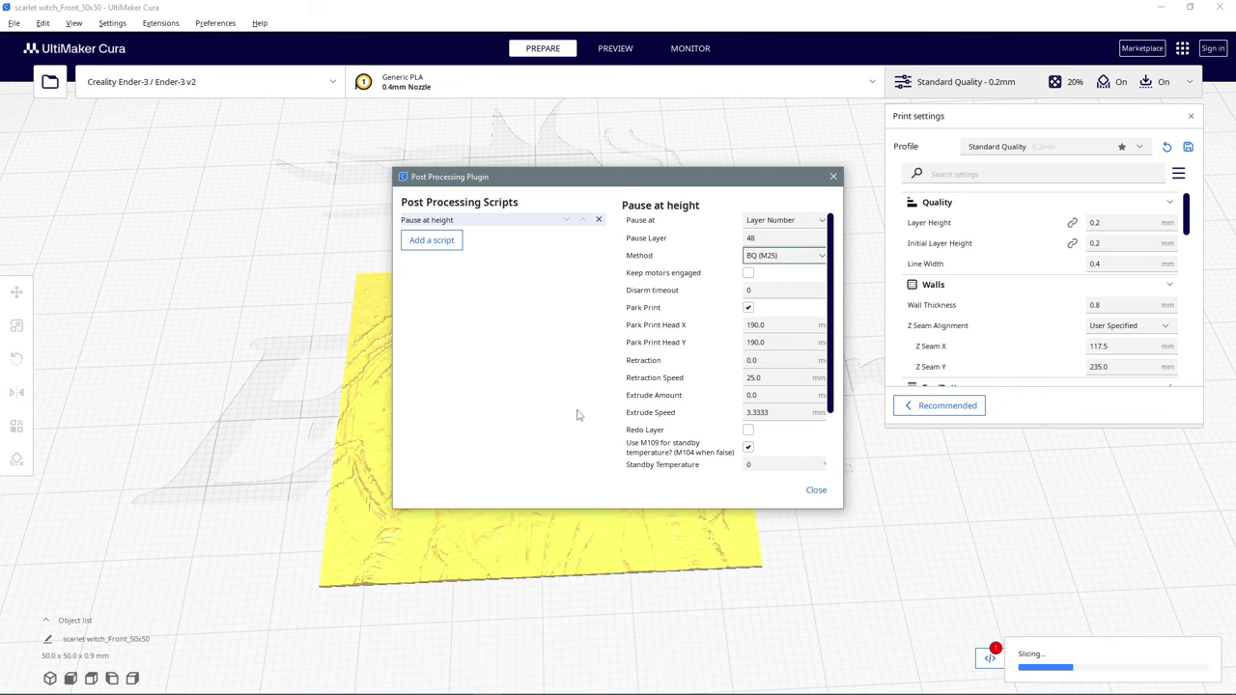
- Place the scarlet witch_describe.txt swap instructions beside the post-processing settings and set the first script's pause layer to 2
key("alt+Tab")
key("alt+Tab")
key("alt+Tab")
key("alt+Tab")
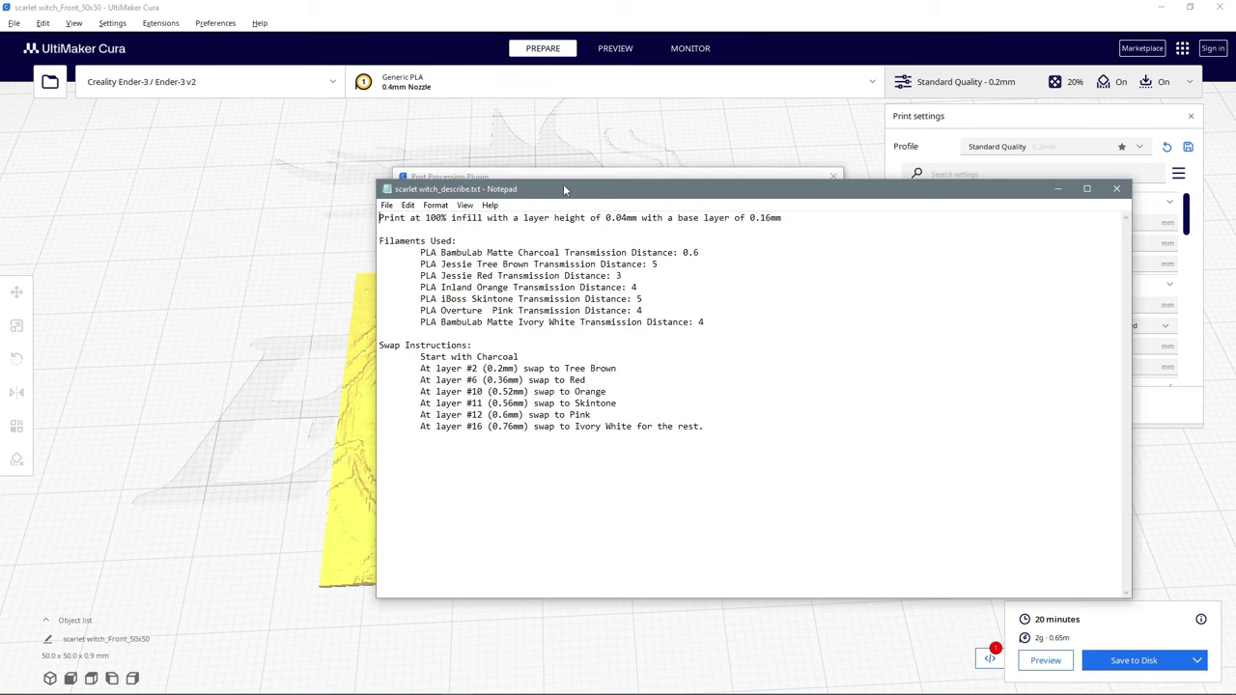
left_click_drag(562, 188, 1004, 155)
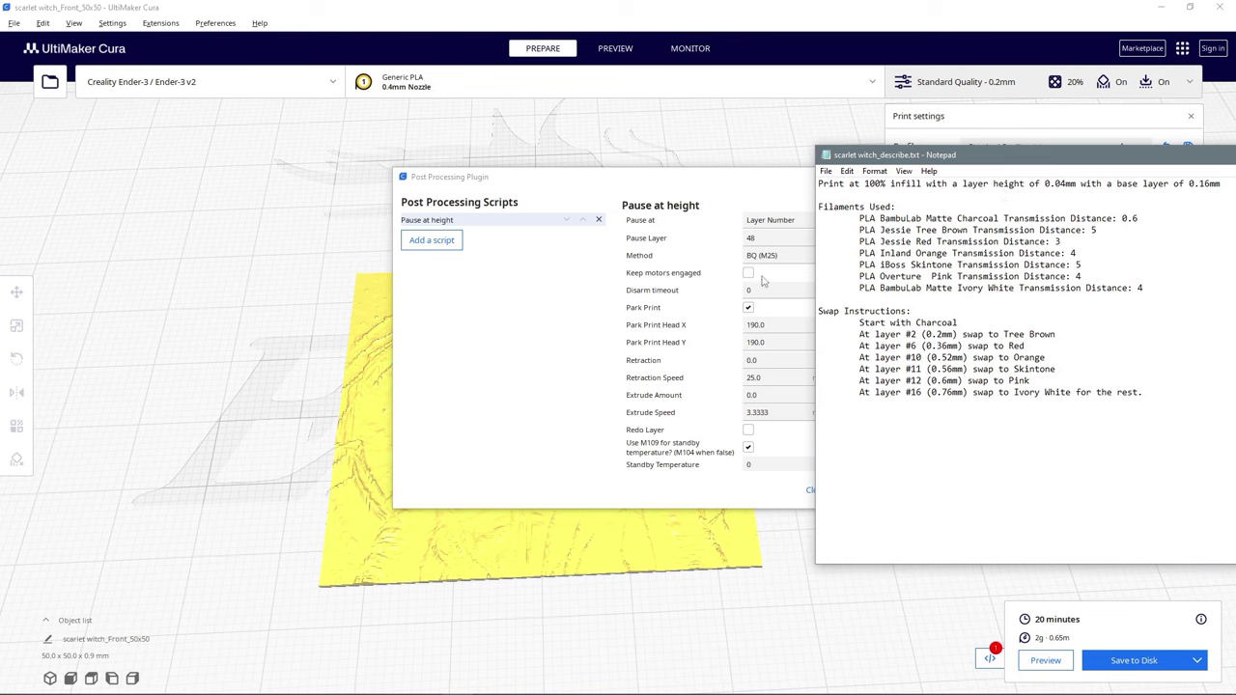
left_click(751, 238)
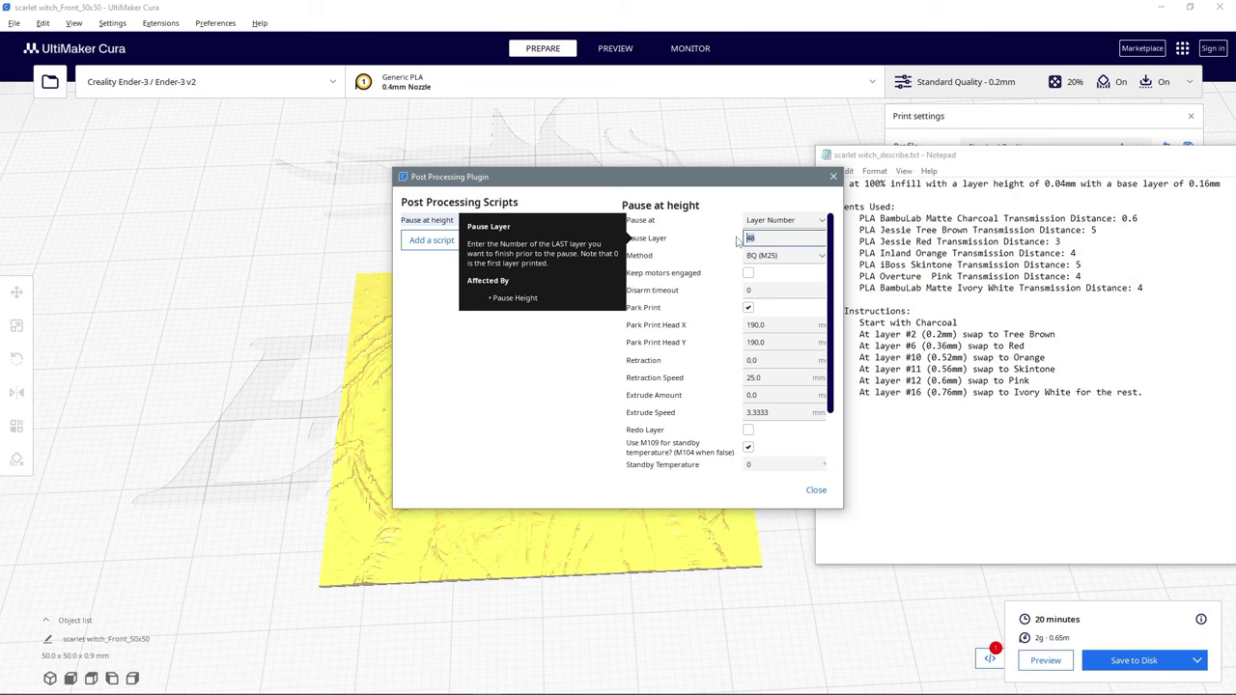
type("2")
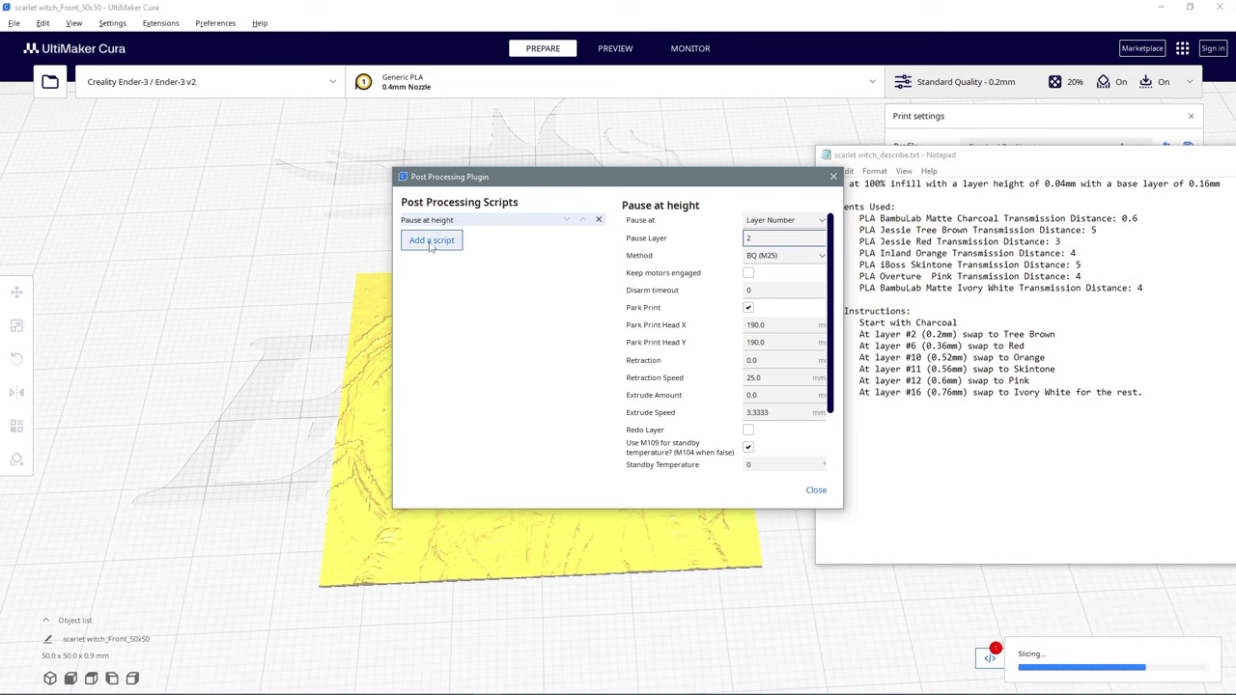
- Add a second Pause at height script with method BQ (M25) and pause layer 6
left_click(431, 241)
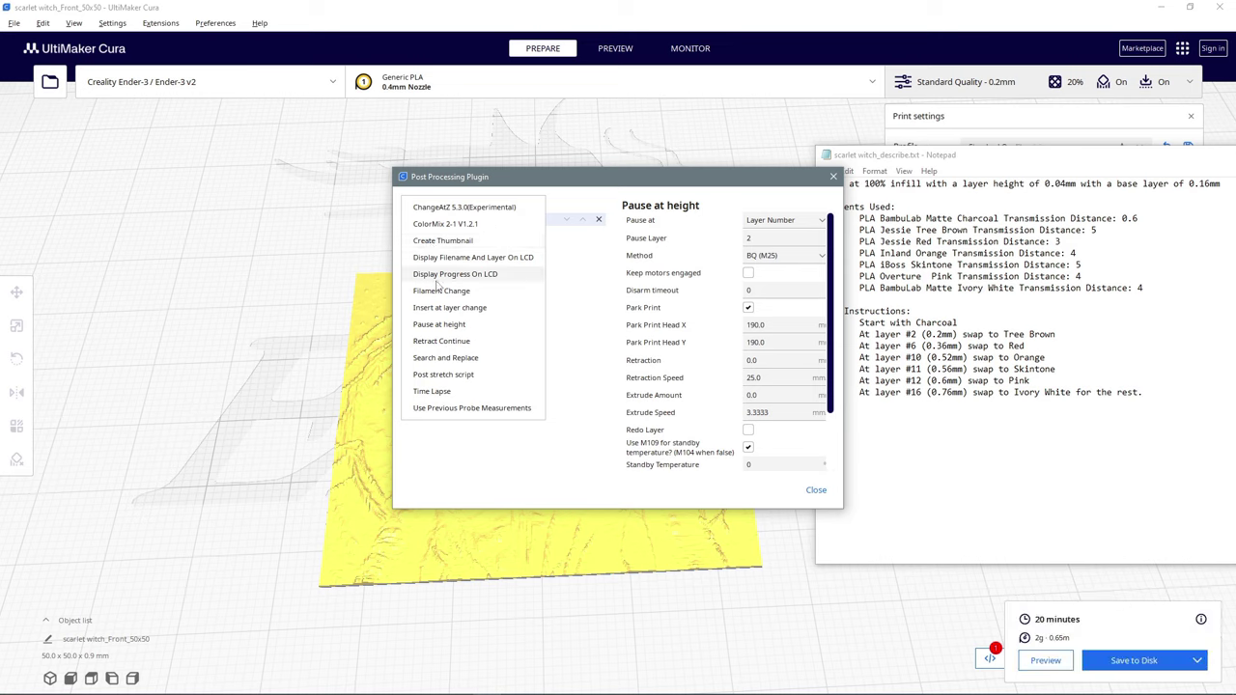
left_click(442, 327)
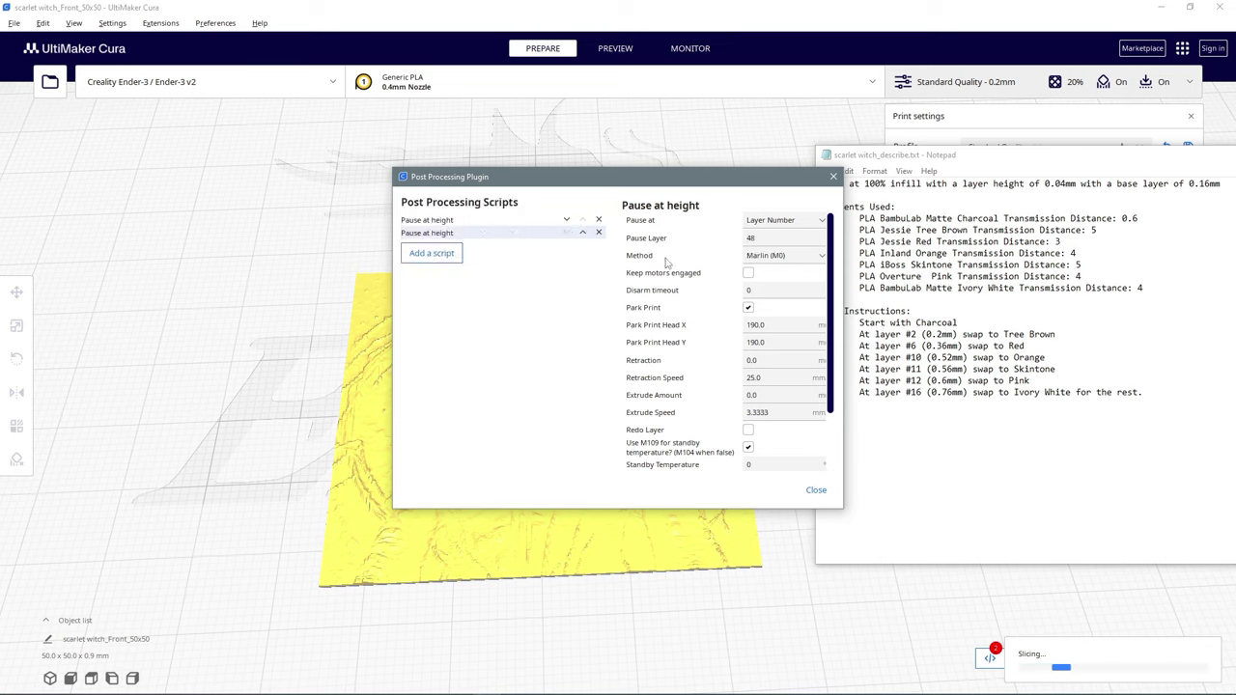
left_click(766, 255)
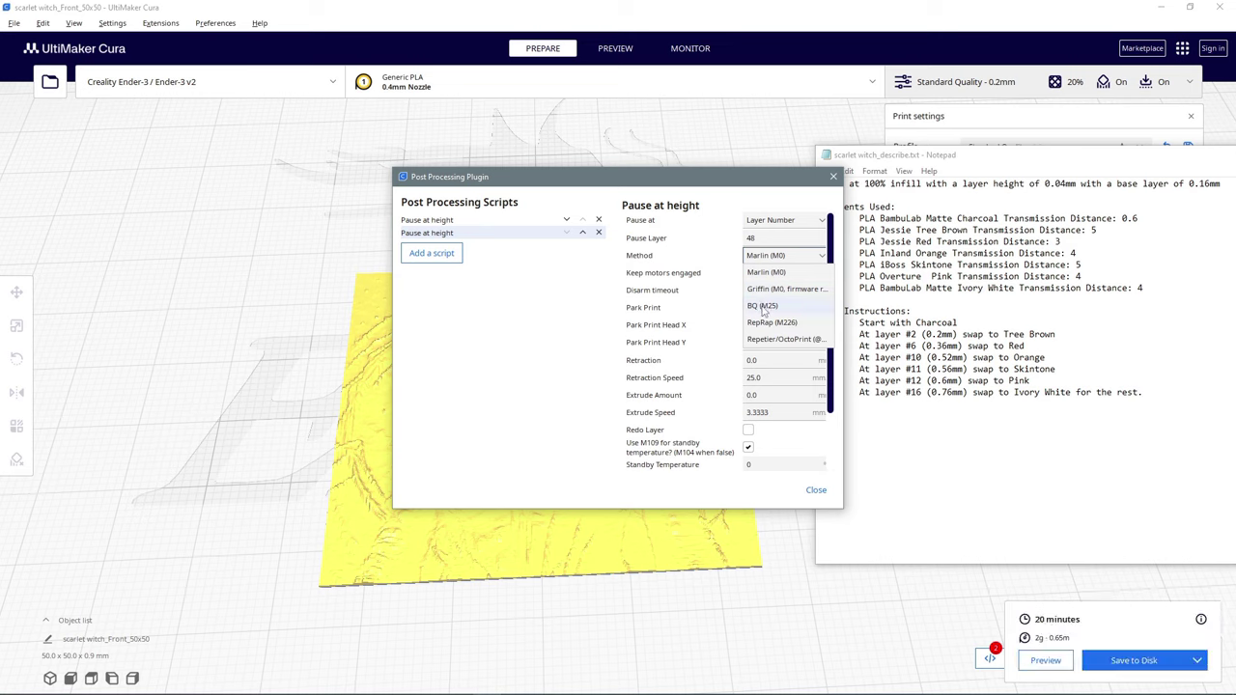
left_click(762, 306)
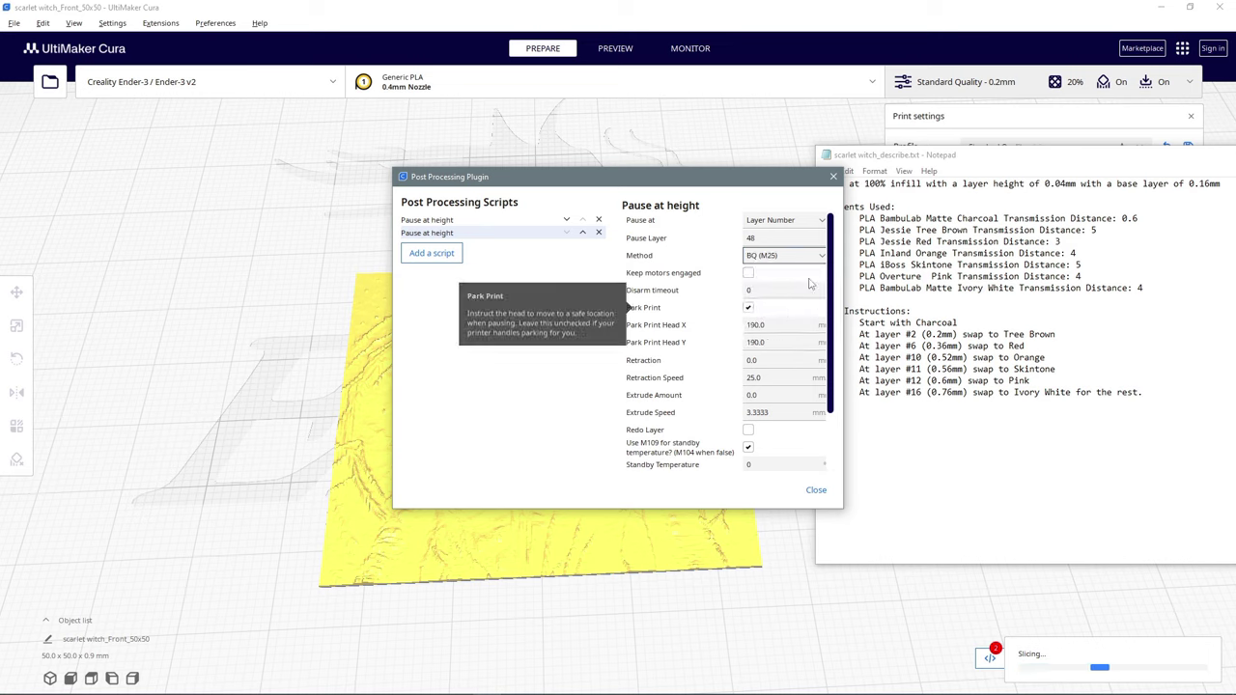
double_click(766, 238)
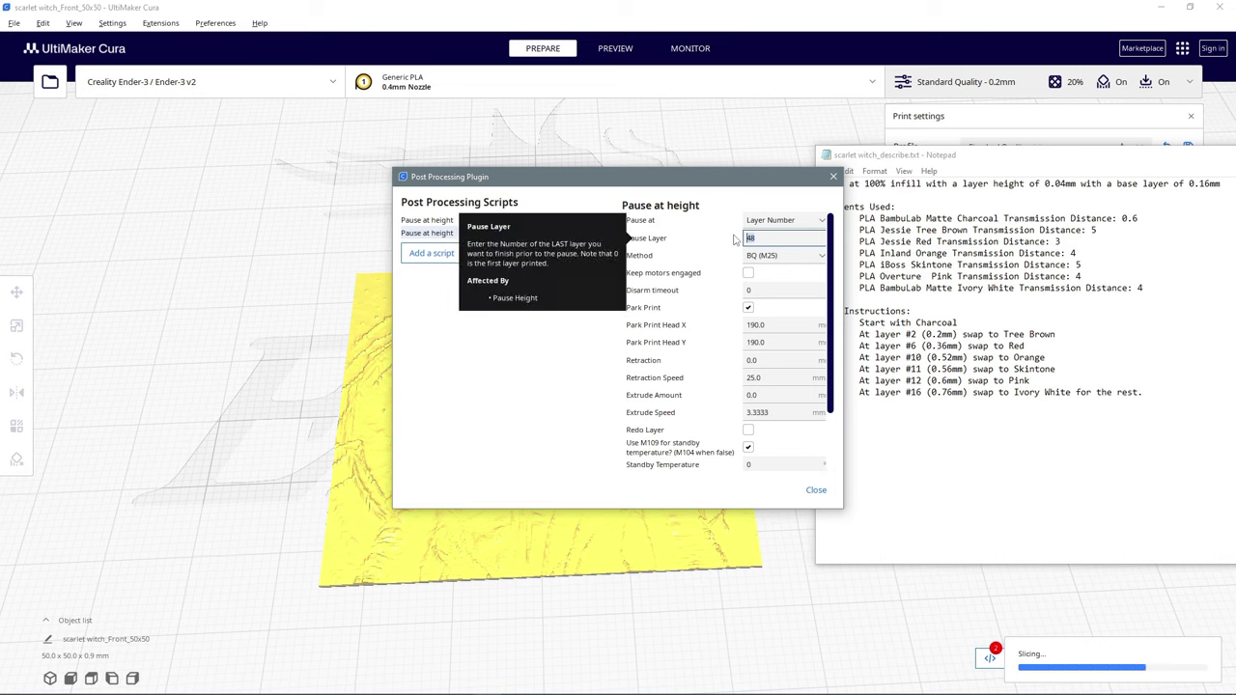
type("66")
key("BackSpace")
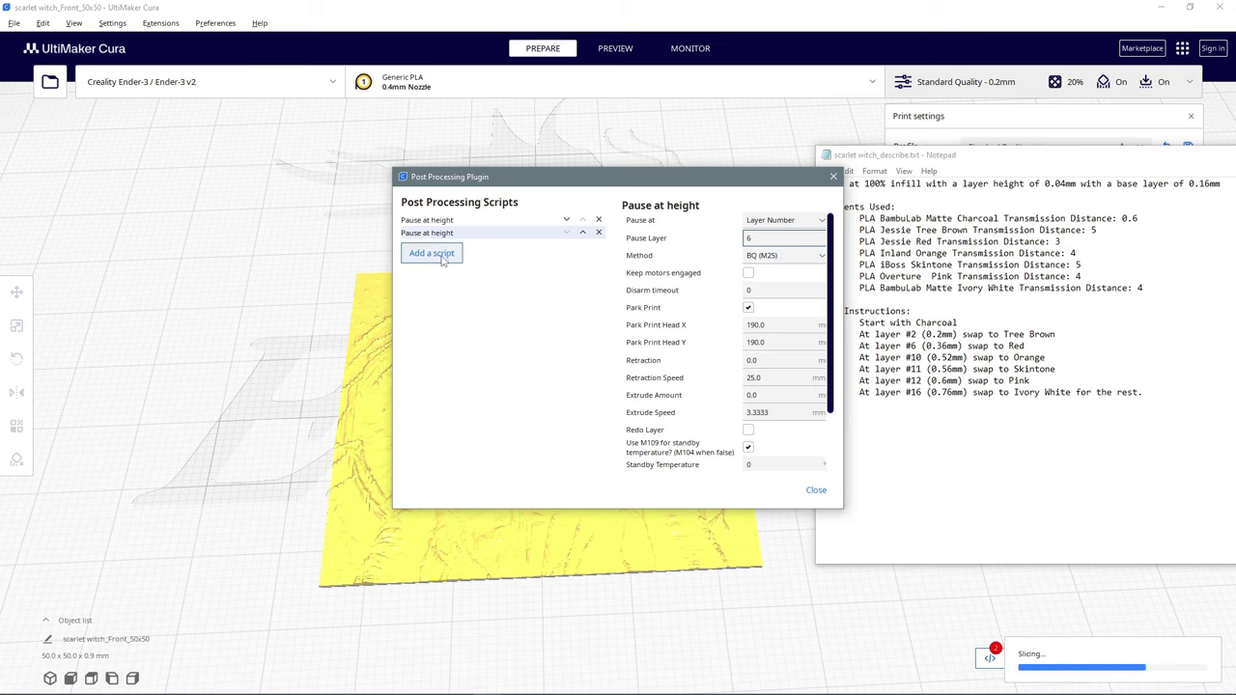
- Add a third Pause at height script and set its pause layer to 10
left_click(446, 255)
left_click(449, 326)
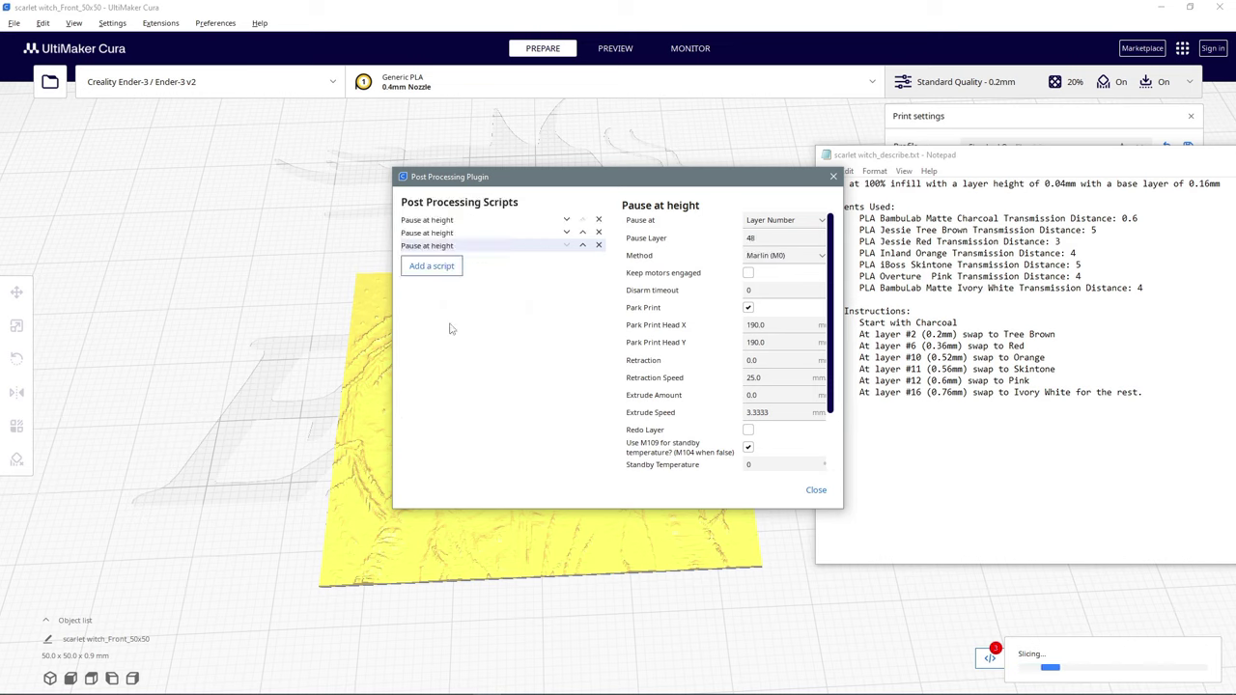
double_click(739, 237)
type("1")
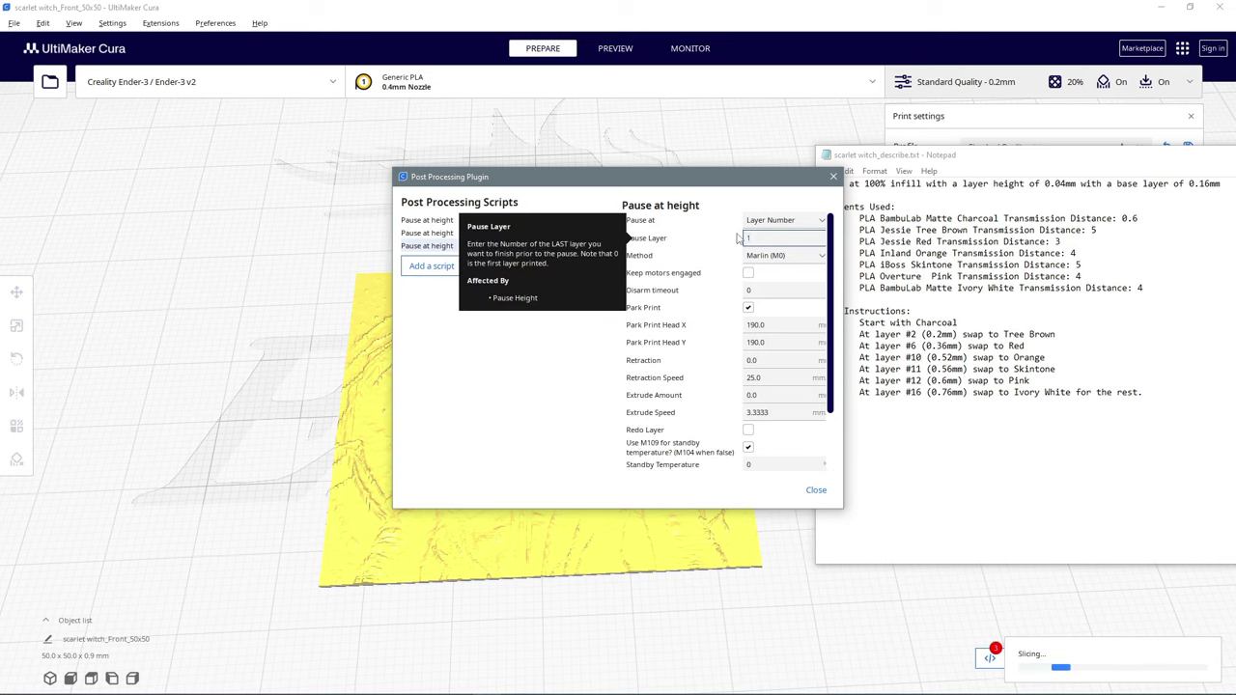
type("0")
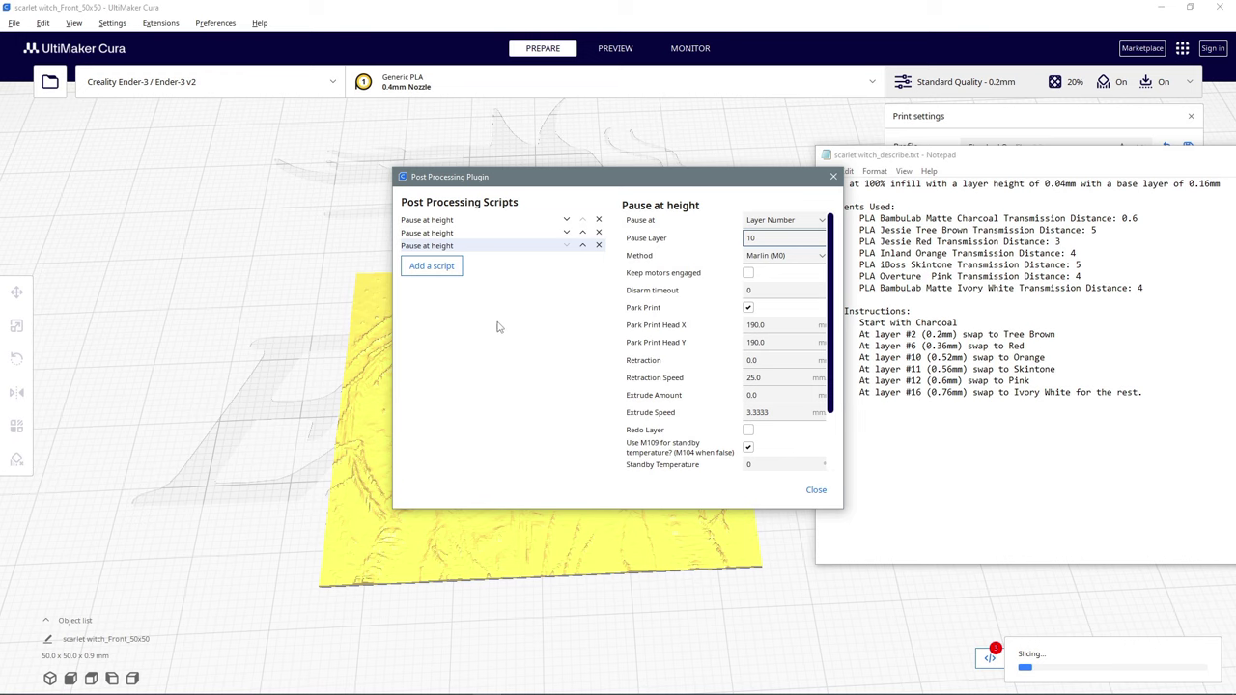
- Add a fourth Pause at height script with method BQ (M25) and pause layer 11
left_click(447, 270)
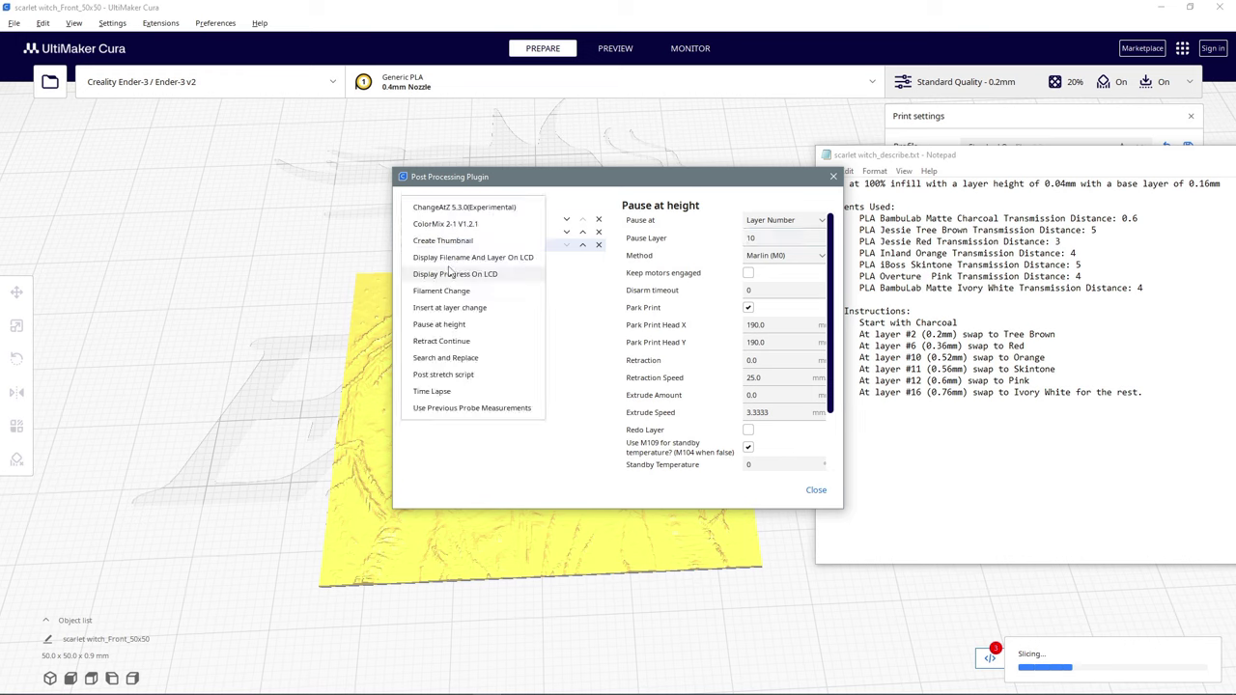
left_click(439, 325)
left_click(759, 256)
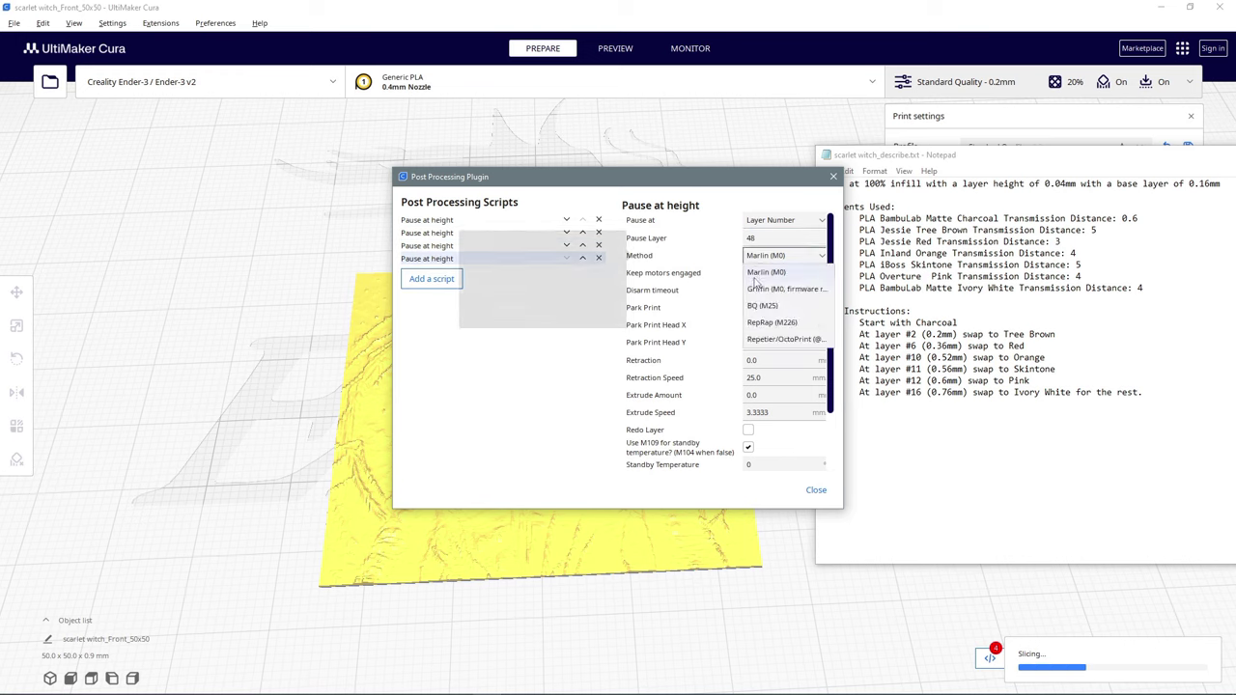
left_click(762, 305)
double_click(749, 239)
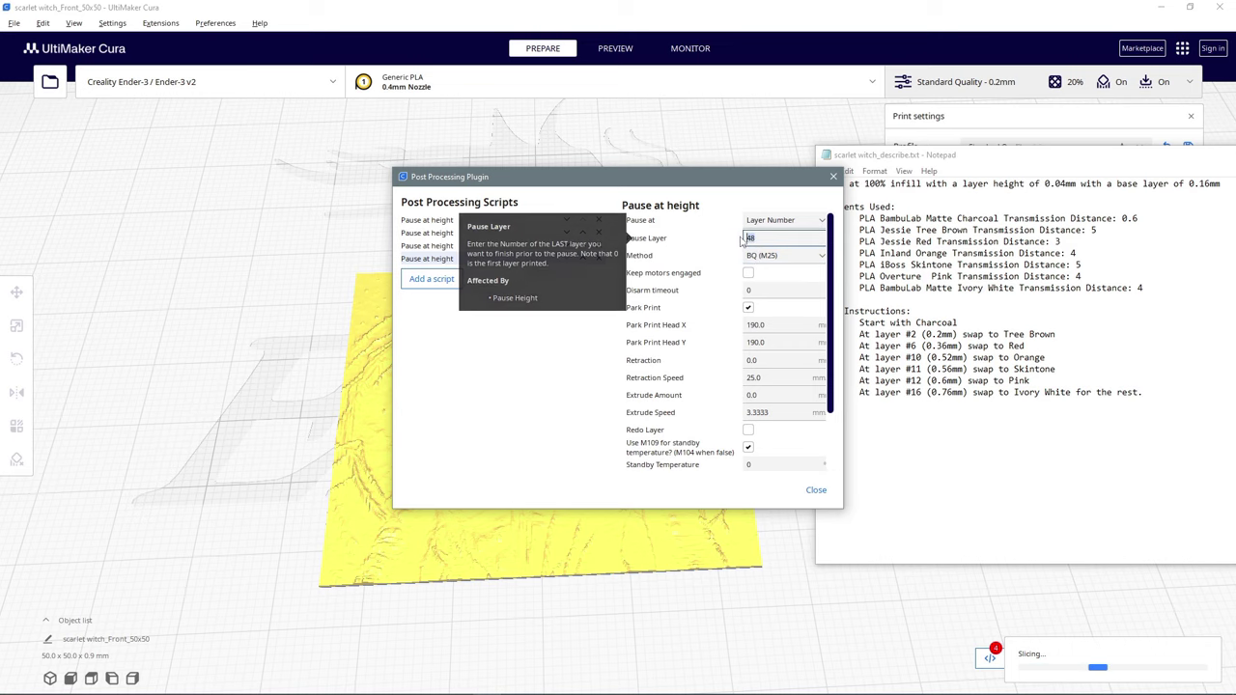
type("11")
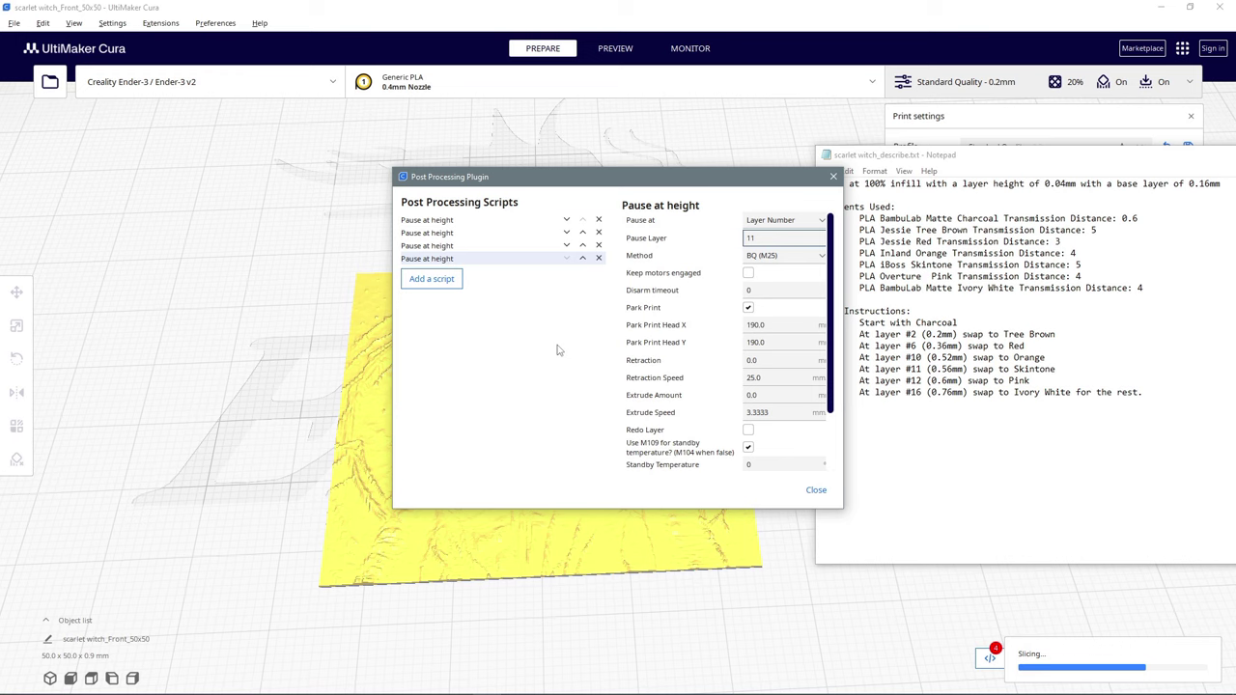
- Add a fifth Pause at height script with method BQ (M25) and pause layer 12
left_click(444, 279)
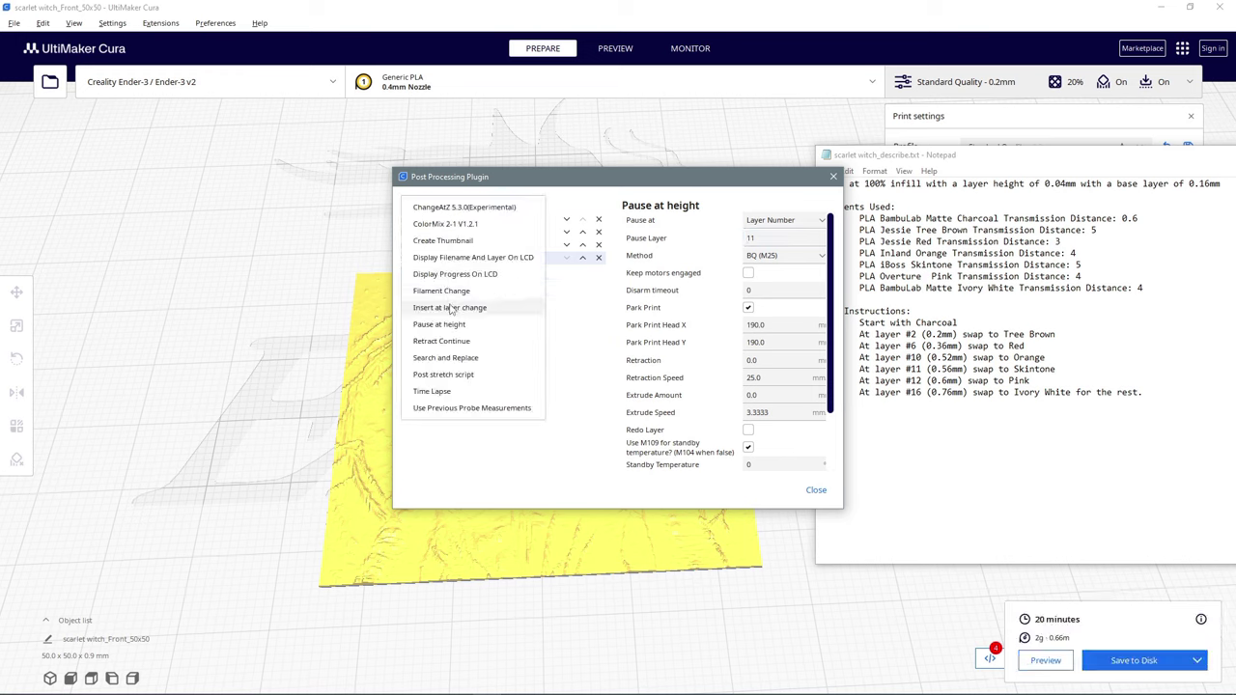
left_click(439, 324)
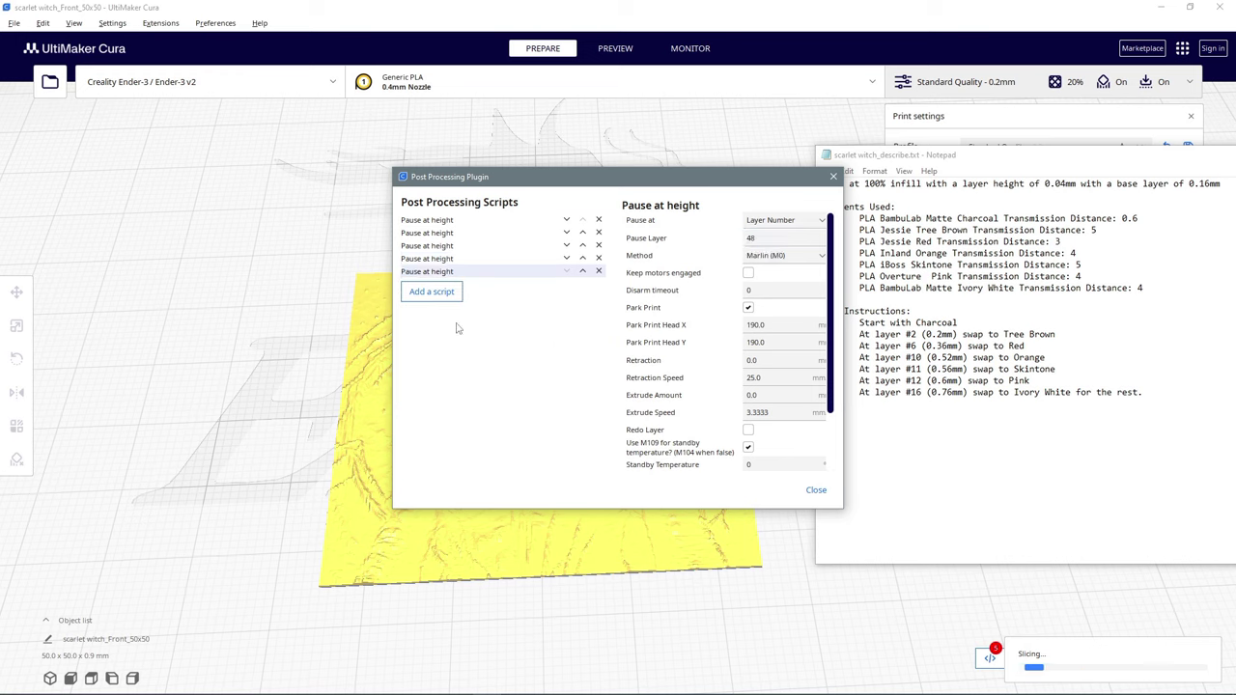
left_click(763, 255)
left_click(762, 305)
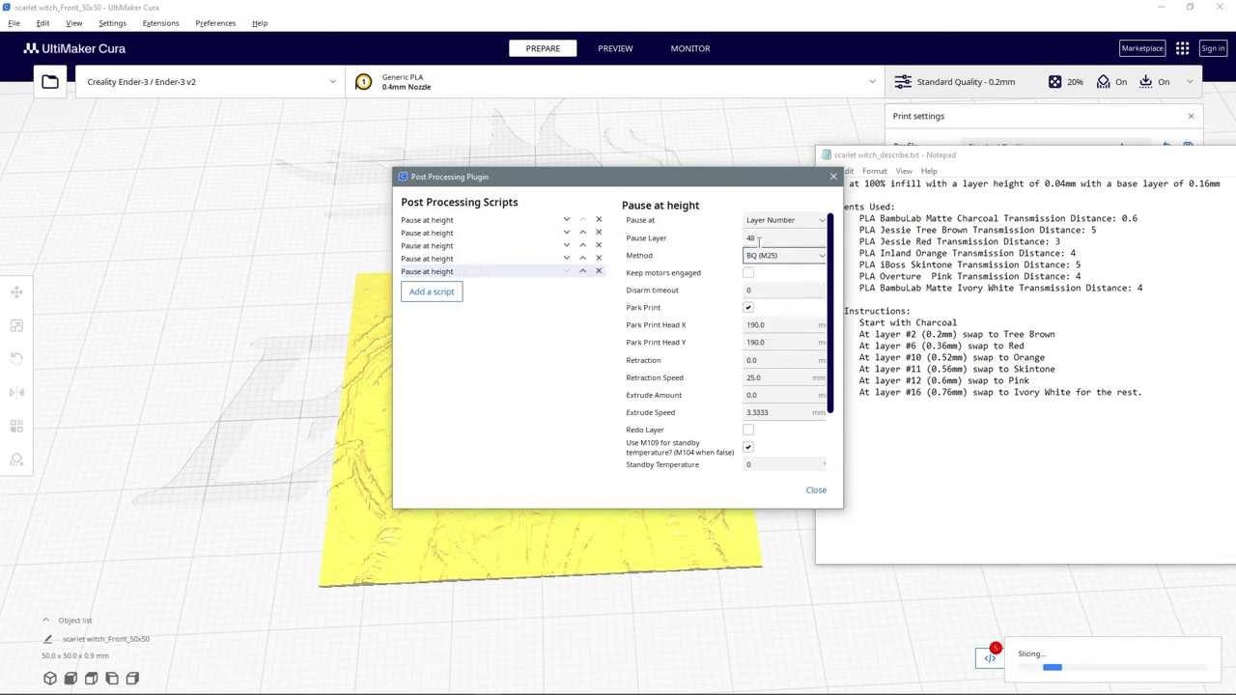
double_click(760, 238)
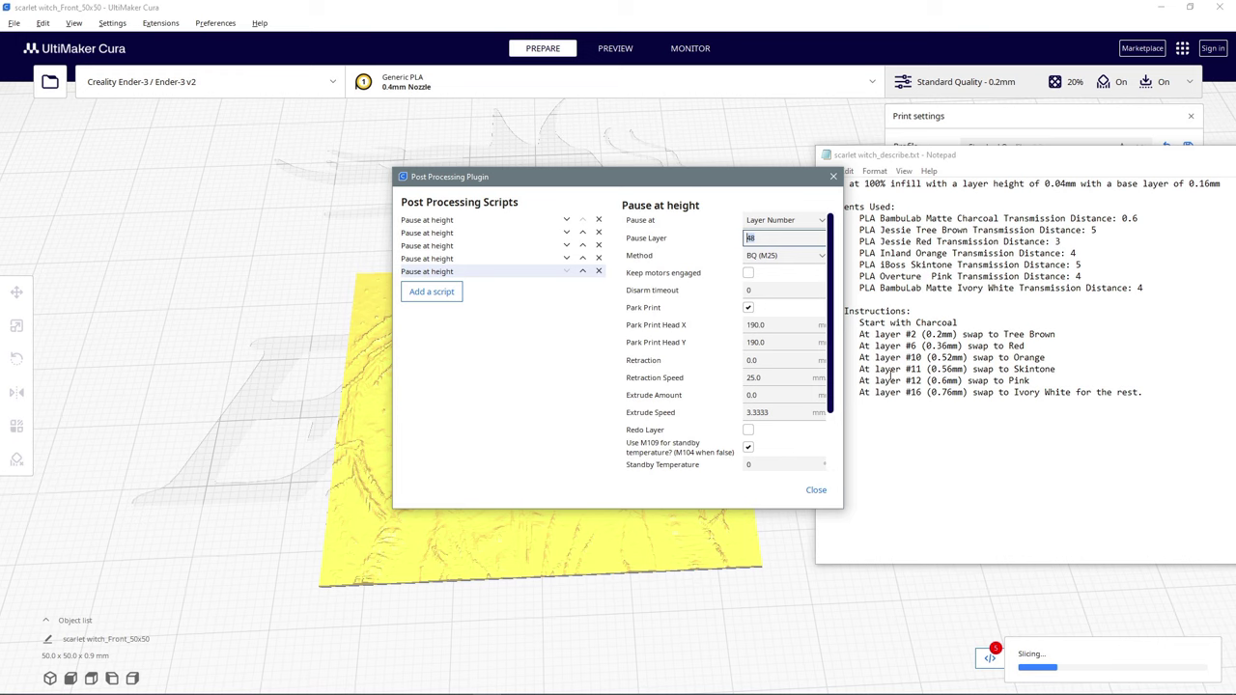
type("12")
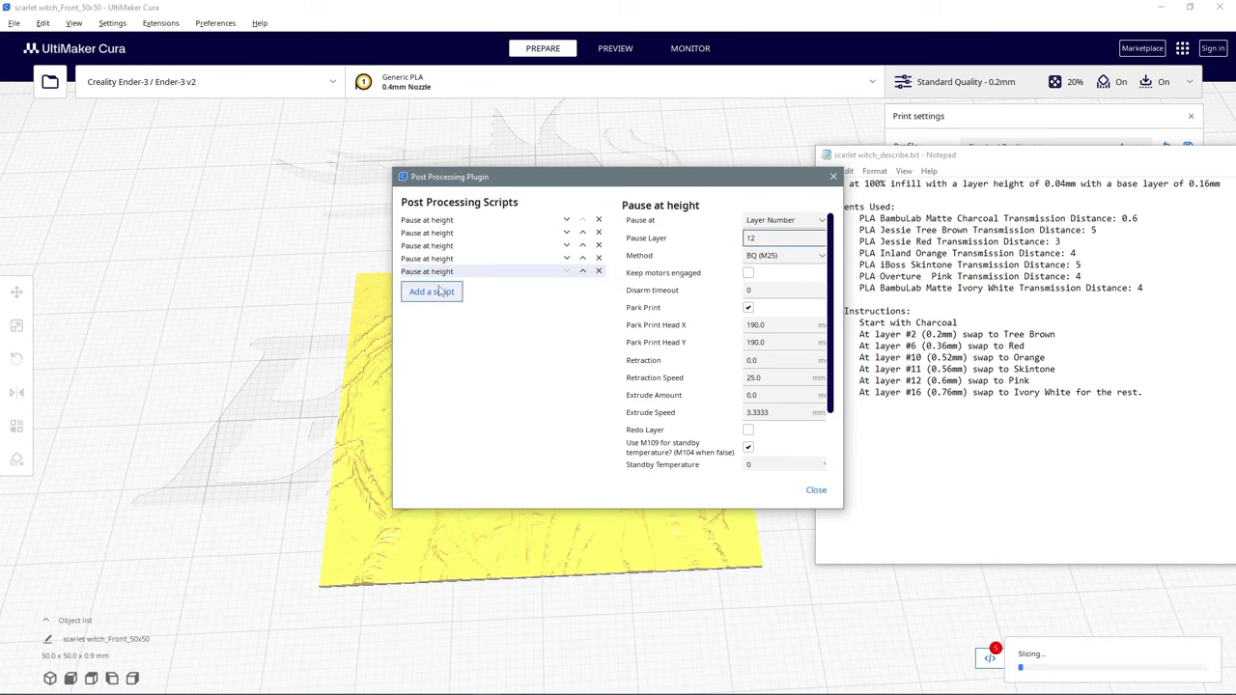
- Add a sixth Pause at height script with method BQ (M25) and pause layer 16, and close the post-processing settings
left_click(441, 295)
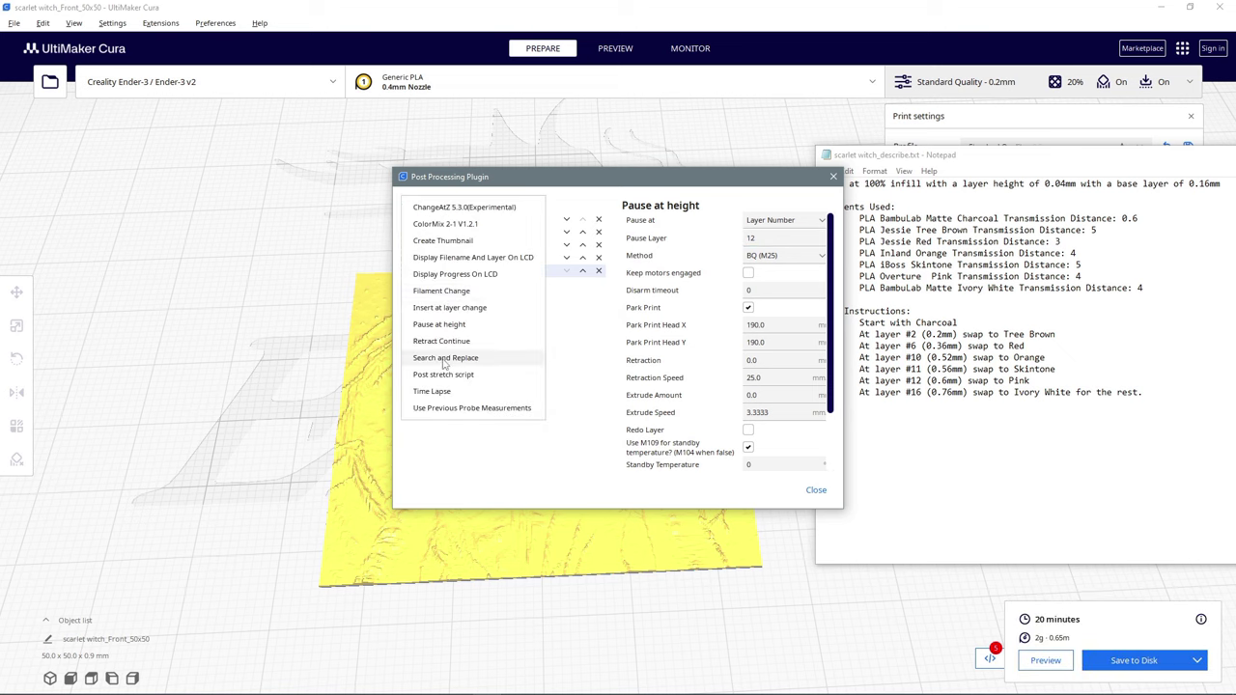
left_click(439, 324)
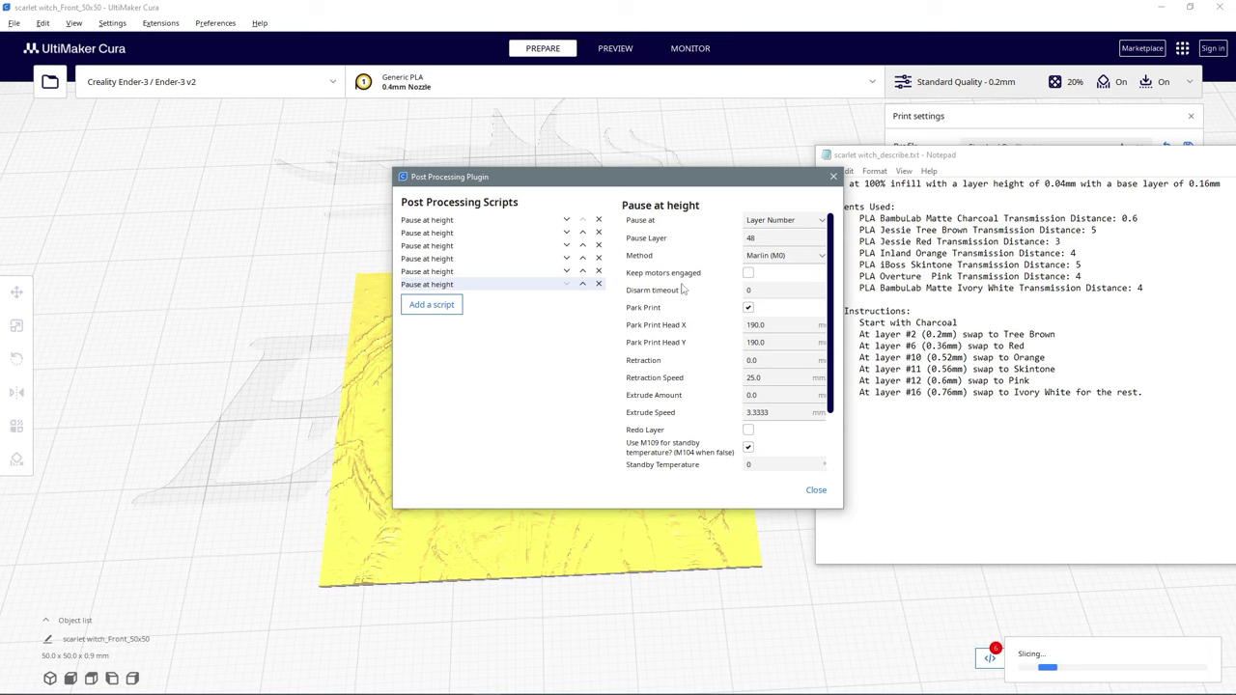
left_click(762, 257)
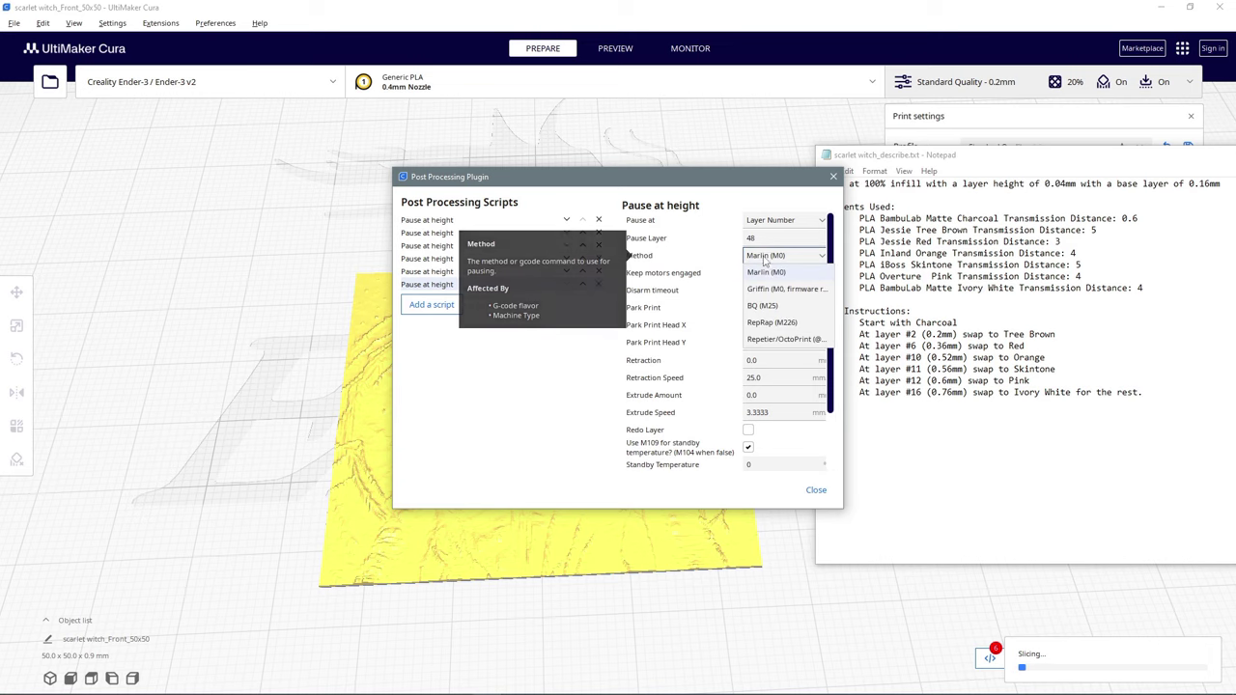
left_click(759, 307)
double_click(761, 241)
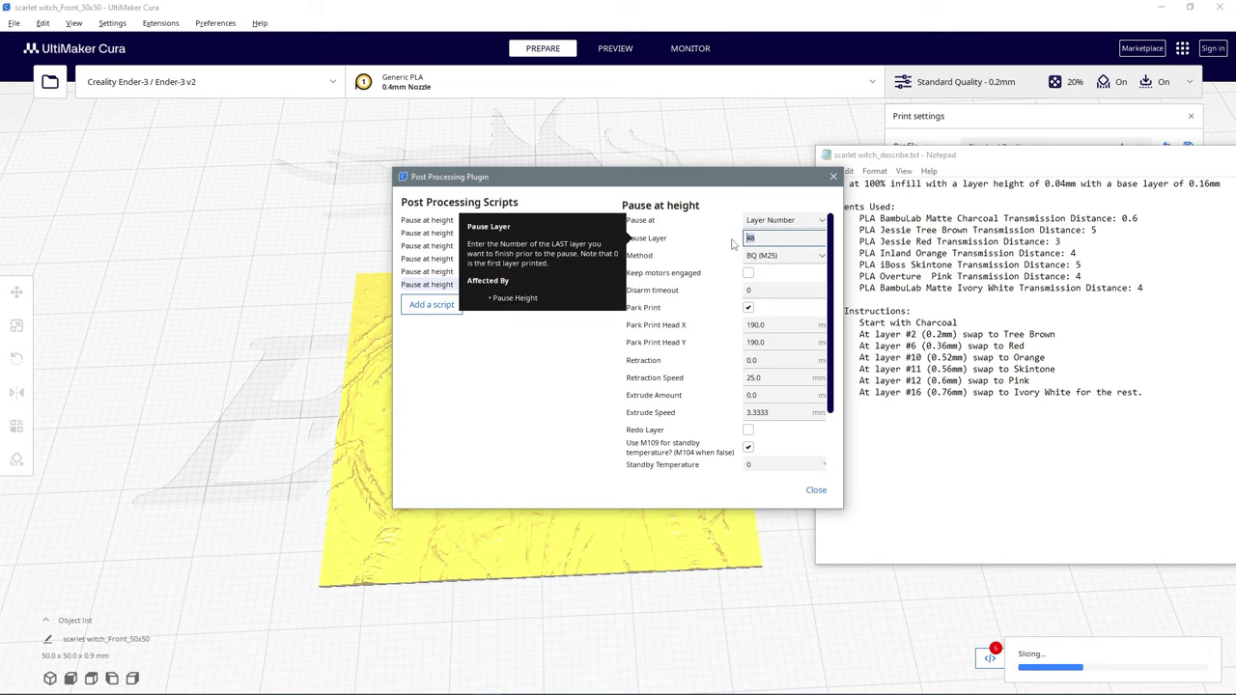
type("16")
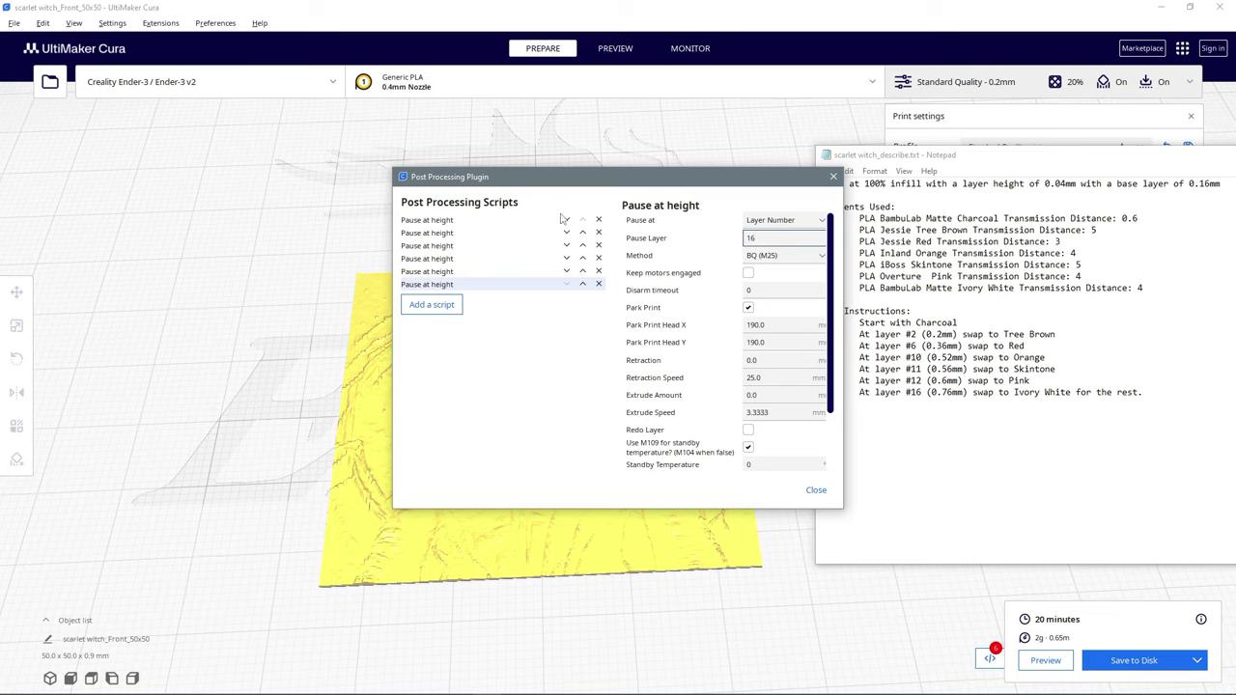
left_click_drag(576, 183, 364, 155)
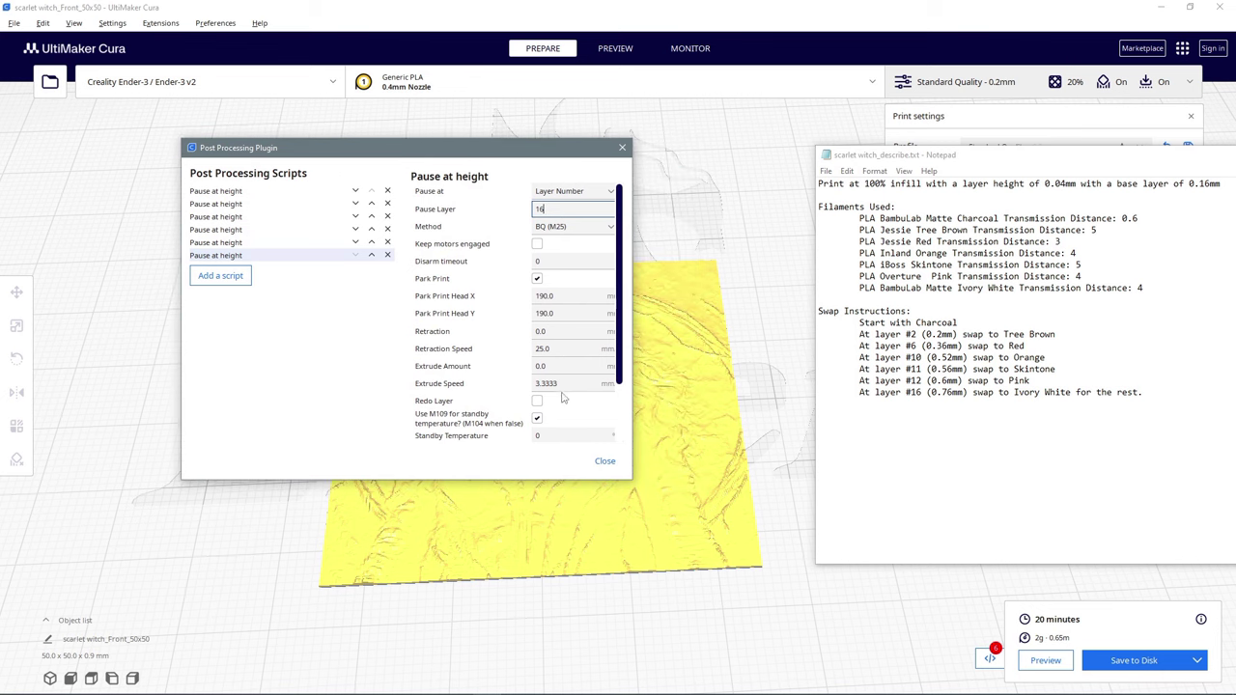
left_click(604, 462)
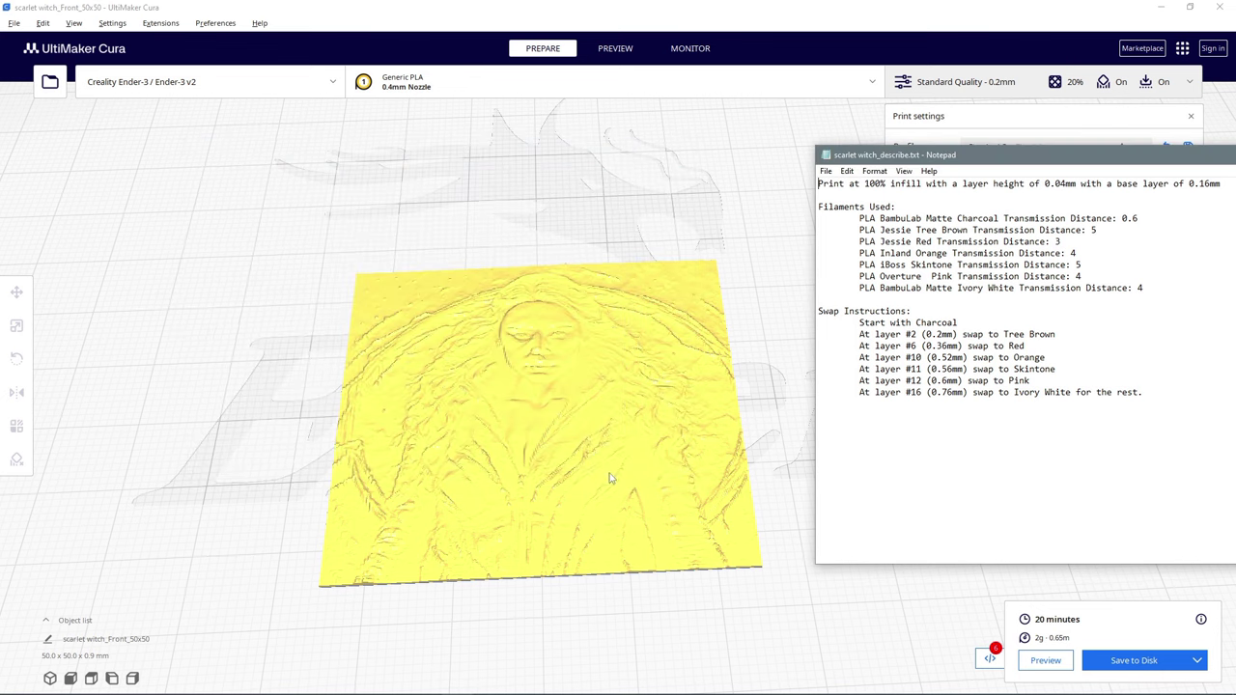
- Reopen the post-processing scripts and set the method of the layer 10 pause to BQ (M25)
left_click(992, 659)
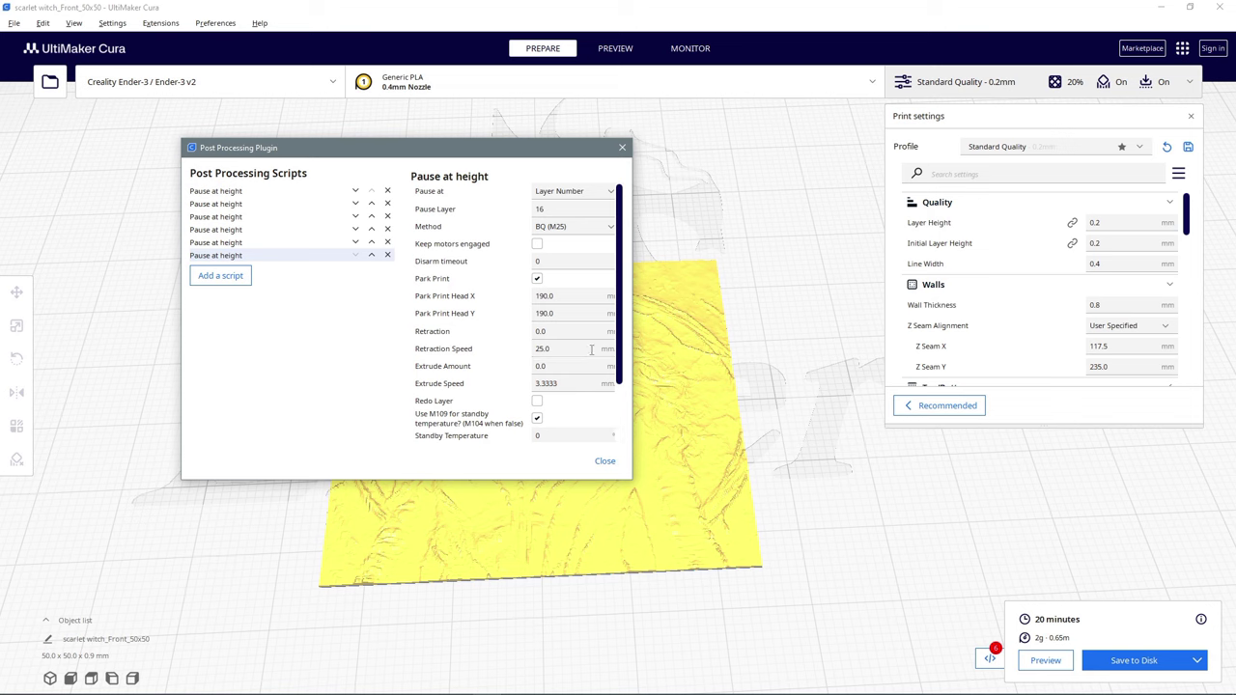
left_click_drag(444, 148, 631, 168)
left_click(435, 264)
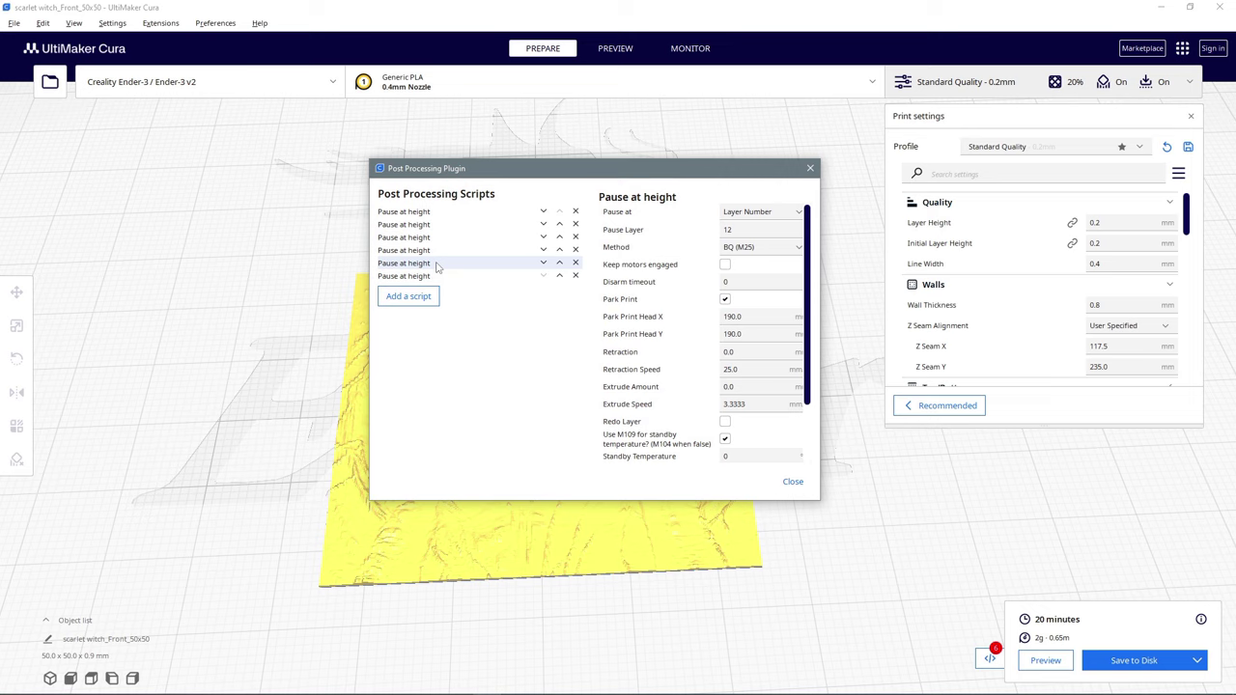
left_click(434, 250)
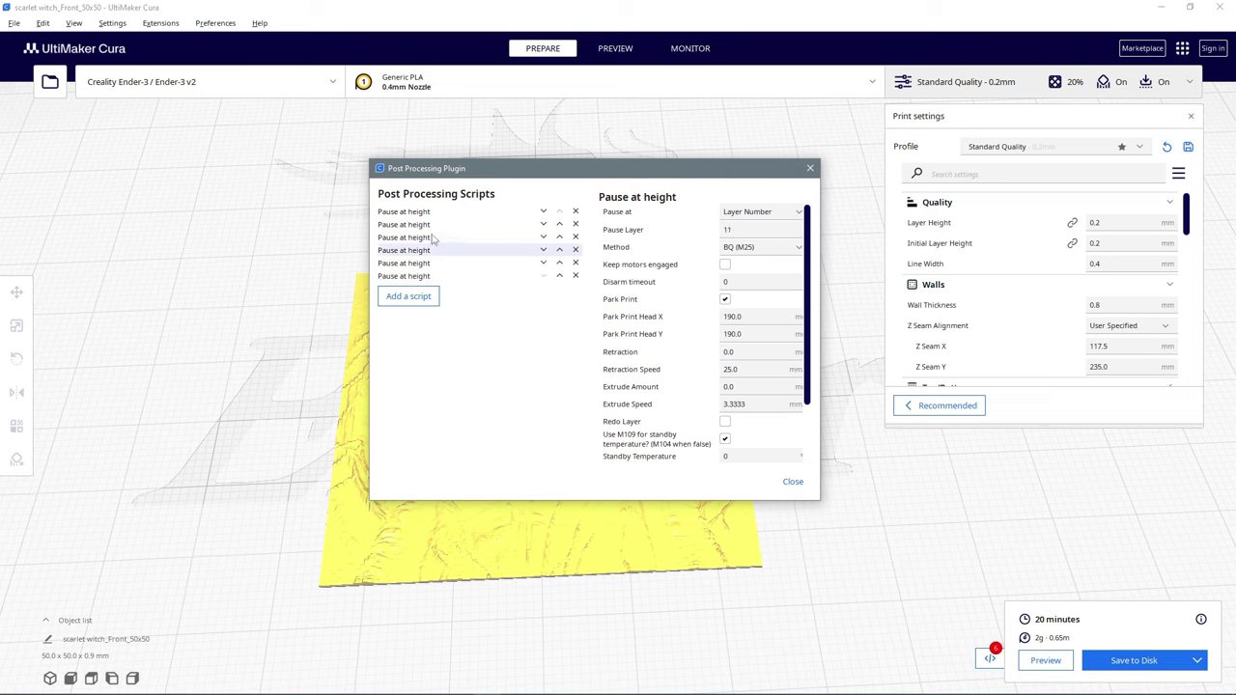
left_click(434, 237)
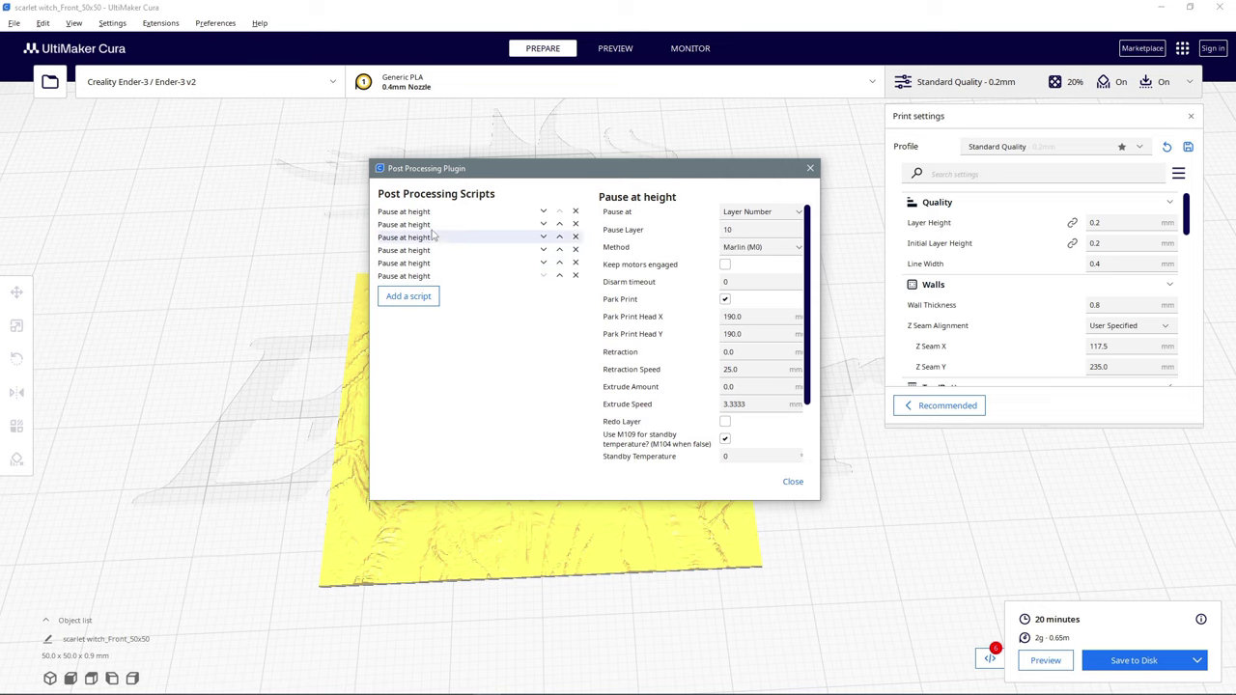
left_click(783, 249)
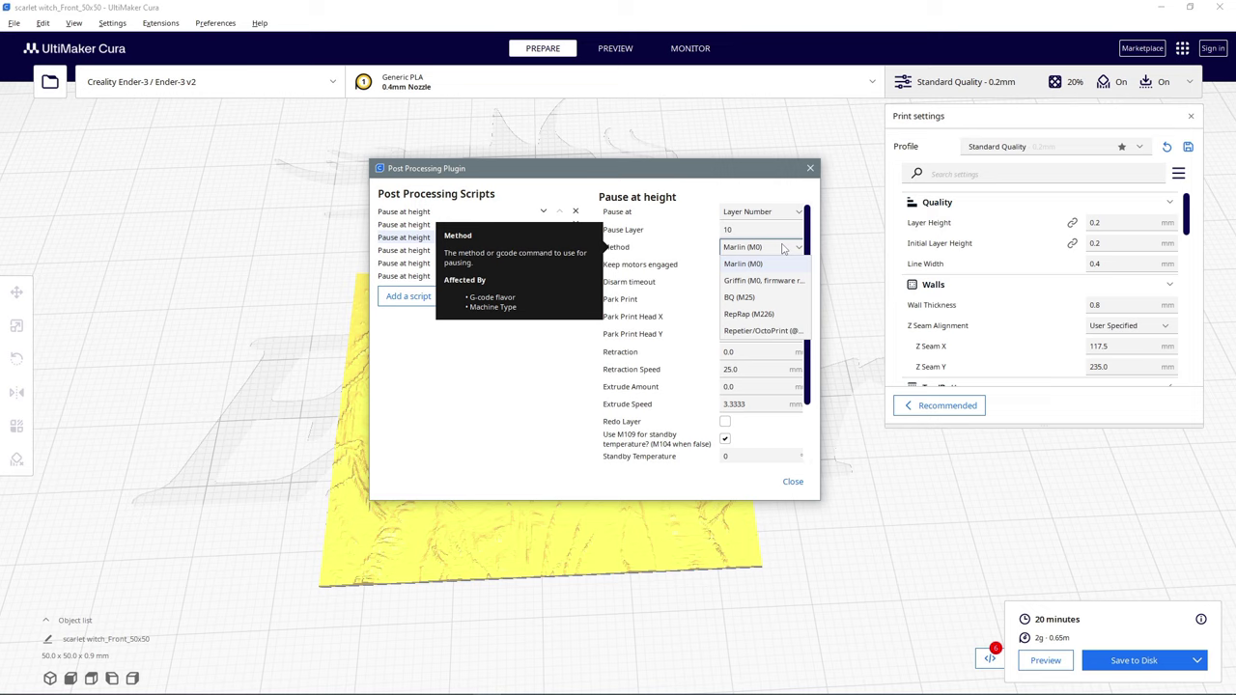
left_click(758, 301)
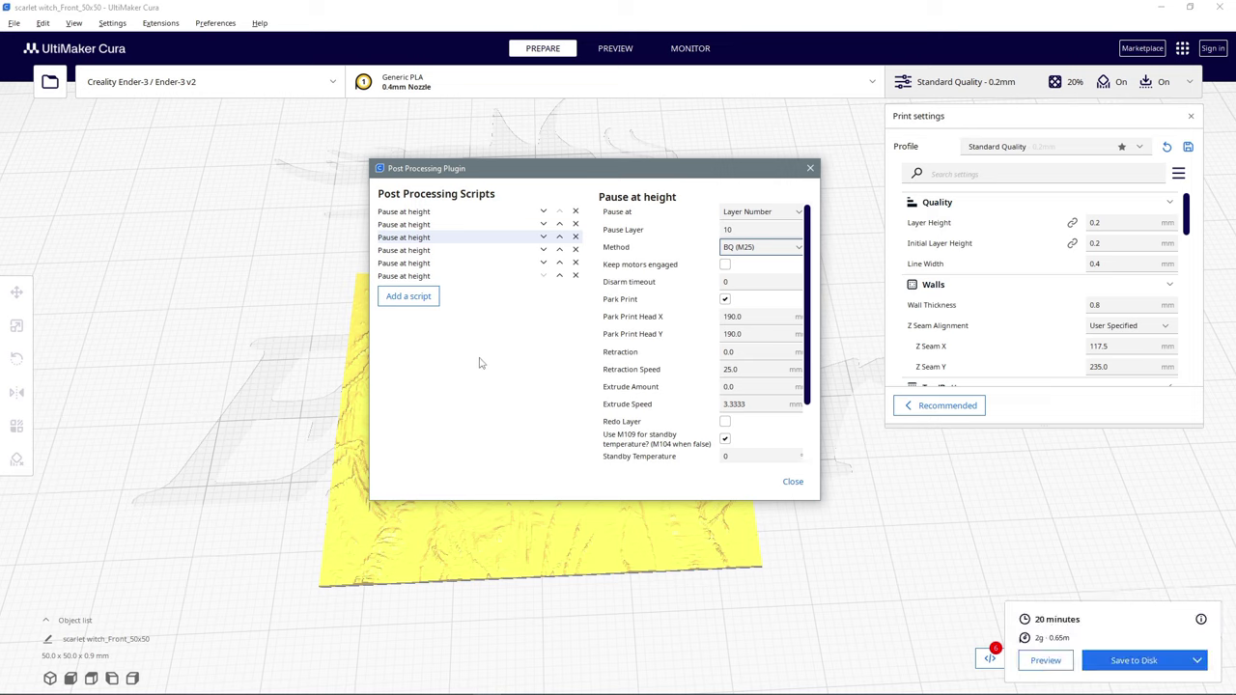
- Check the pause layer and method of the first four Pause at height scripts and close the post-processing settings
left_click(425, 223)
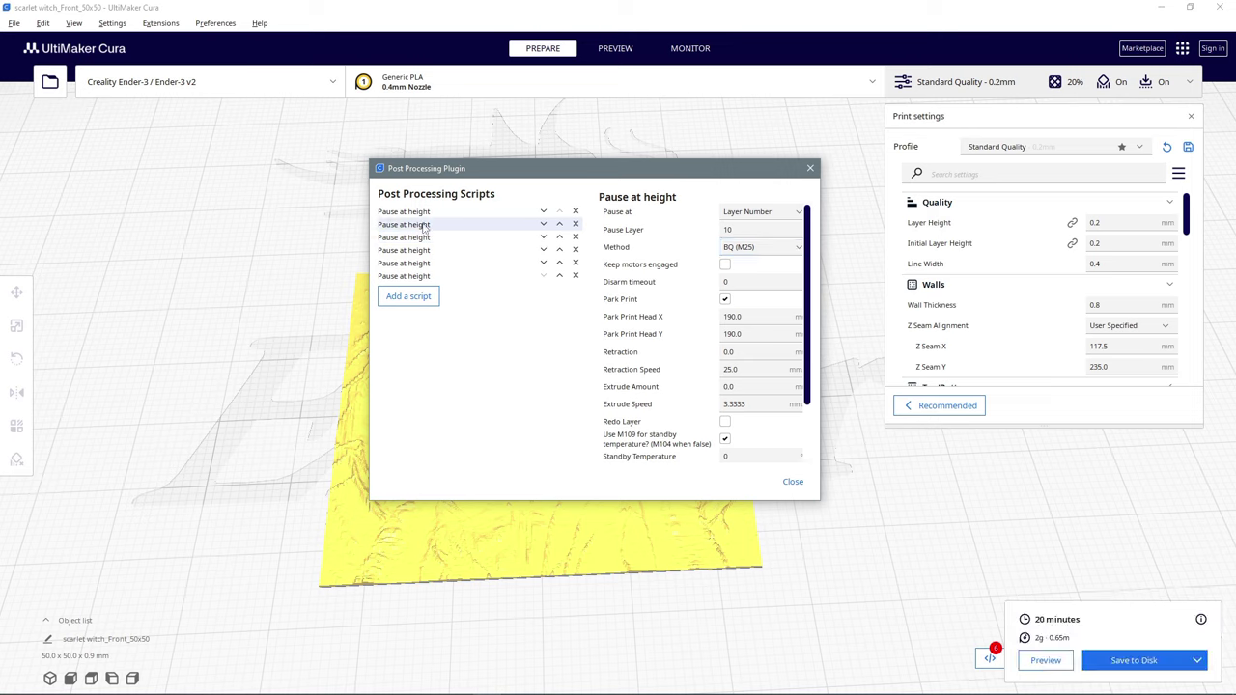
left_click(425, 214)
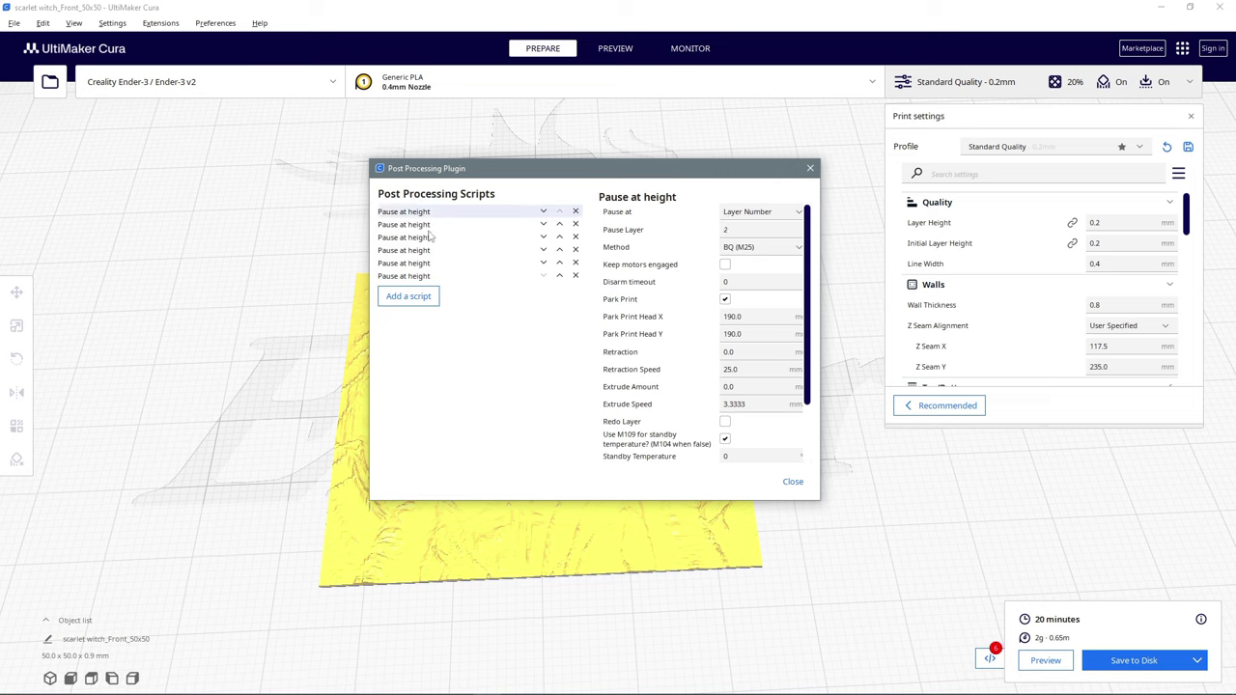
left_click(426, 226)
left_click(422, 240)
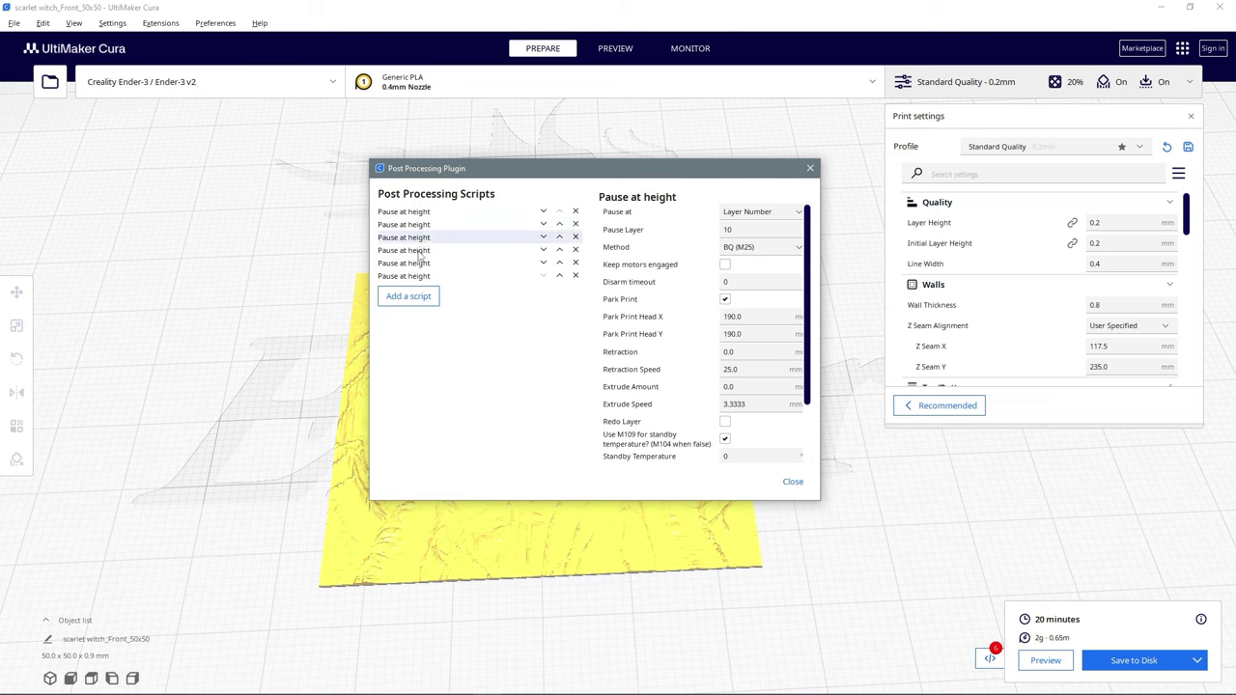
left_click(420, 252)
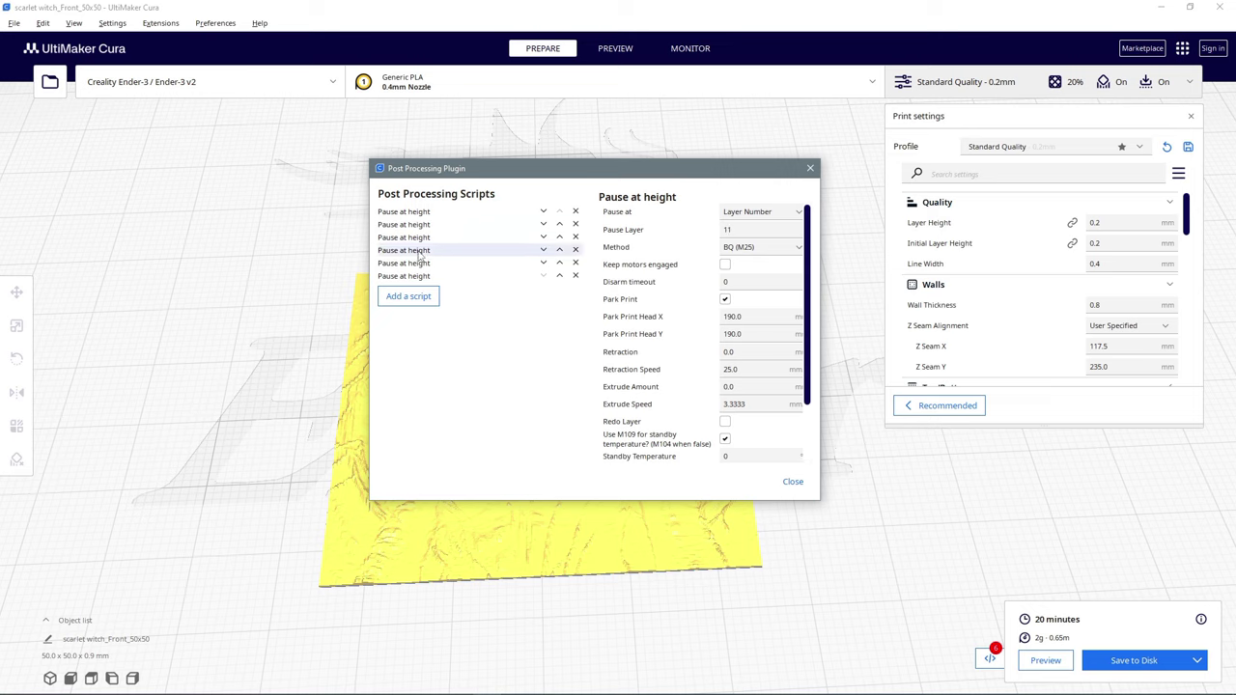
left_click(792, 482)
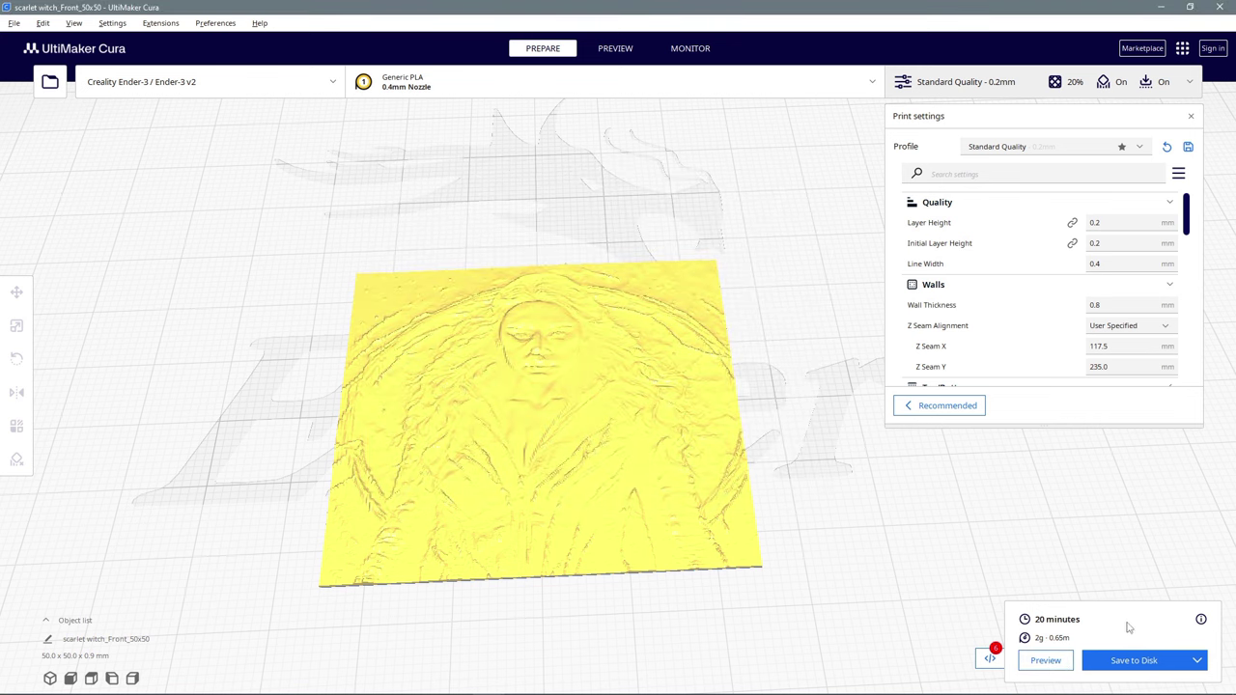
- Show the sliced layer preview of the model and set the build plate adhesion type to None
left_click(1045, 660)
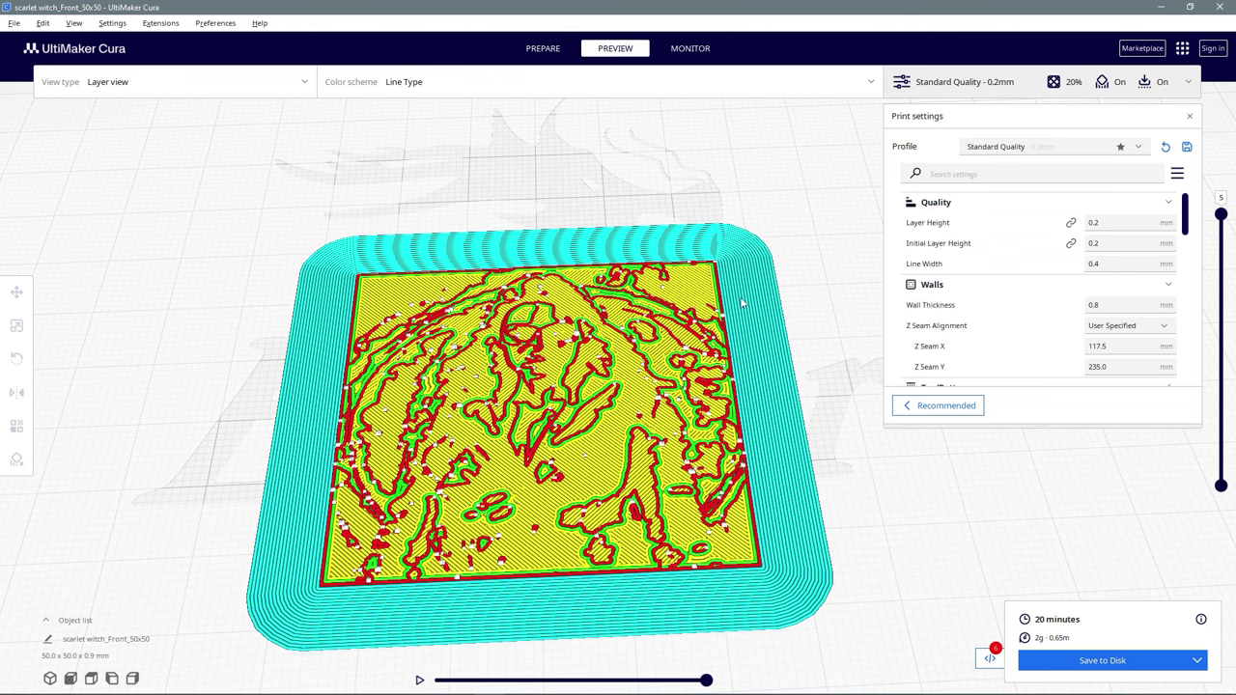
scroll(1049, 271, "down", 1)
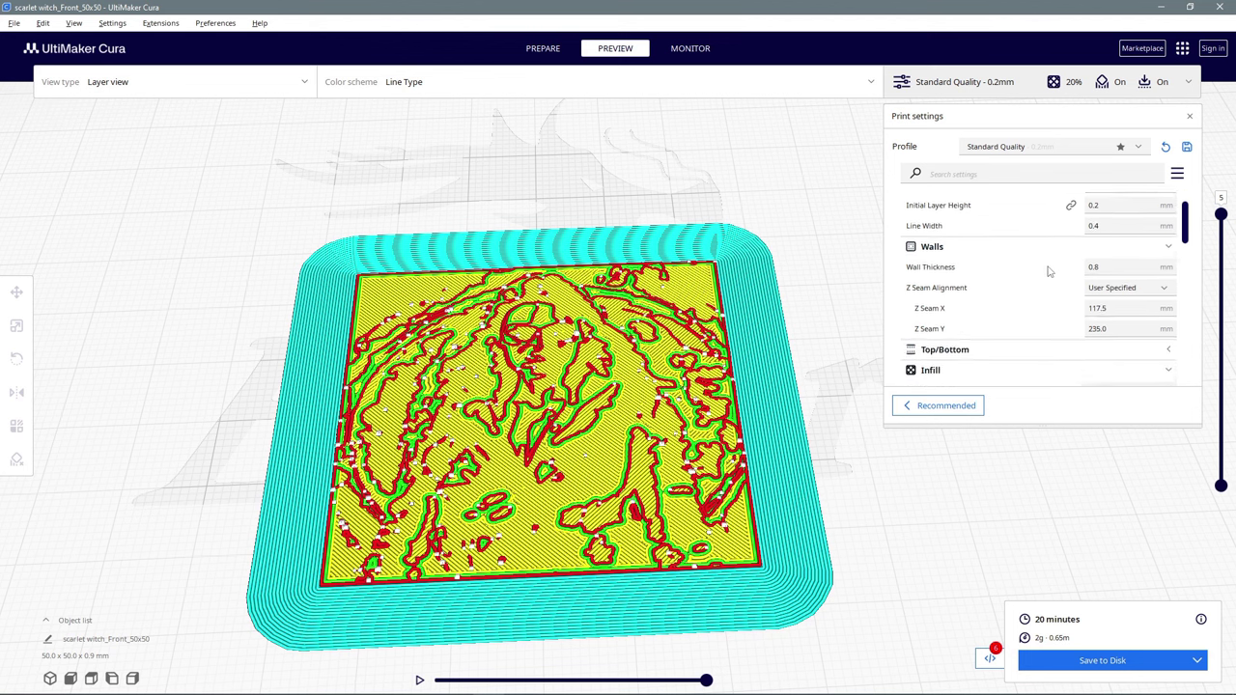
scroll(1049, 271, "down", 4)
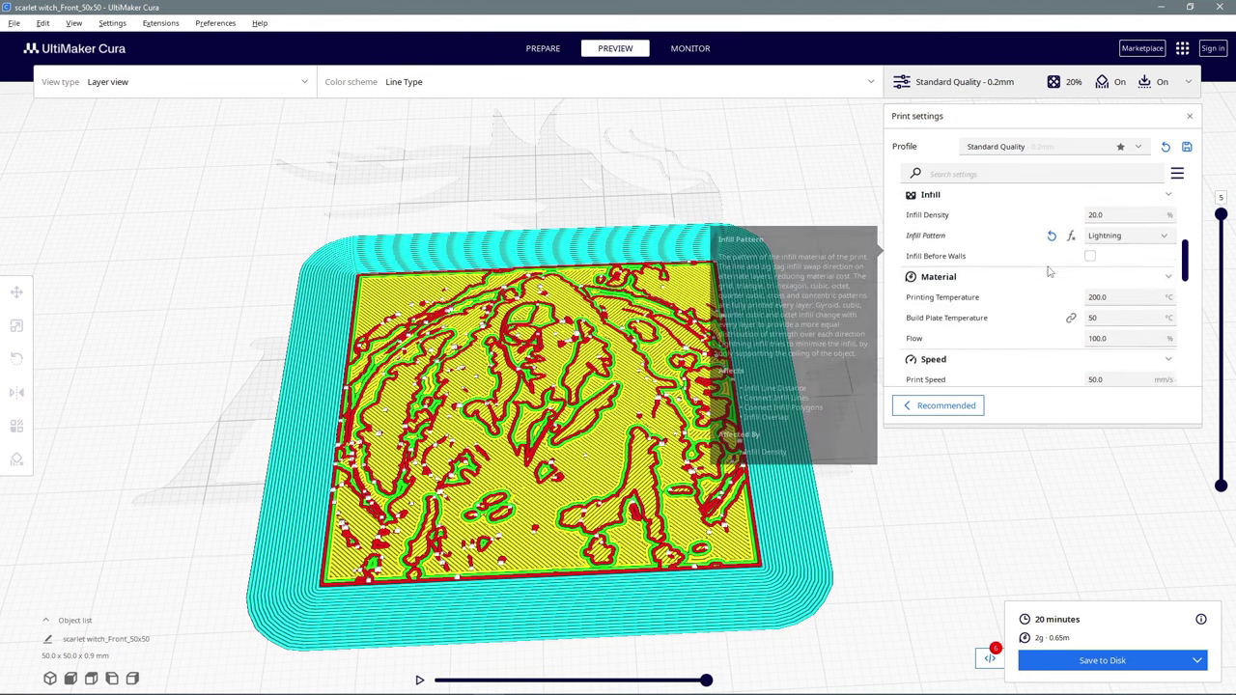
scroll(1049, 271, "down", 5)
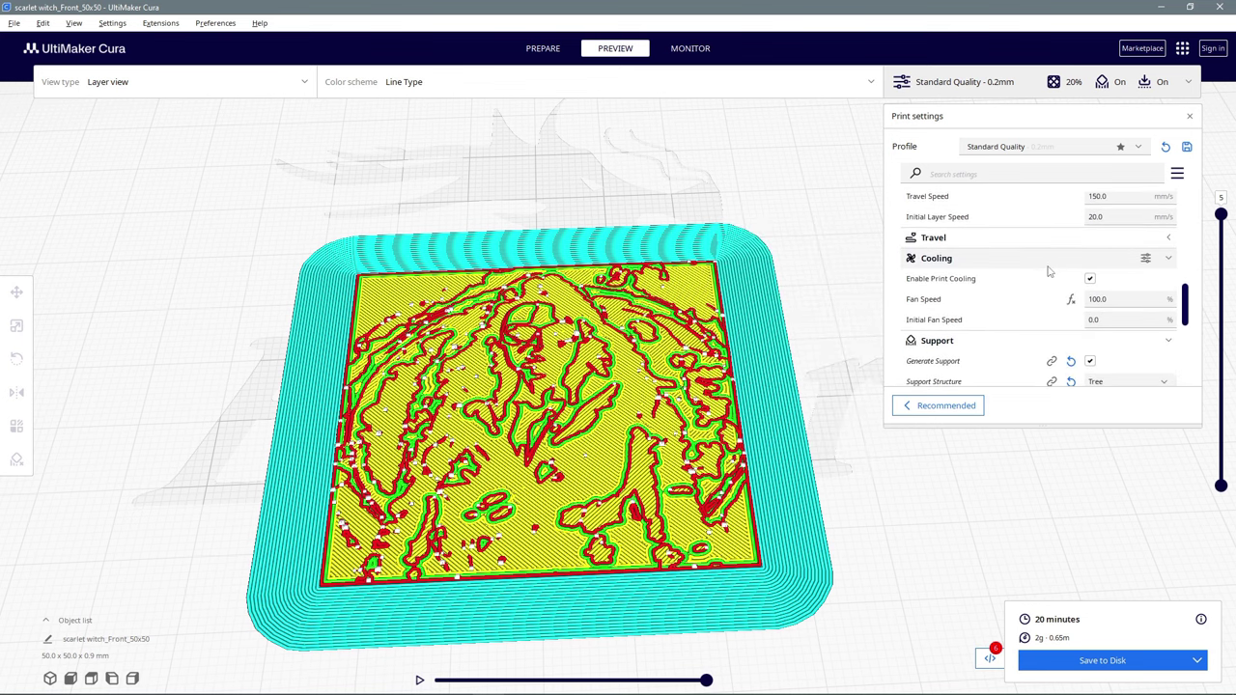
scroll(1042, 274, "down", 3)
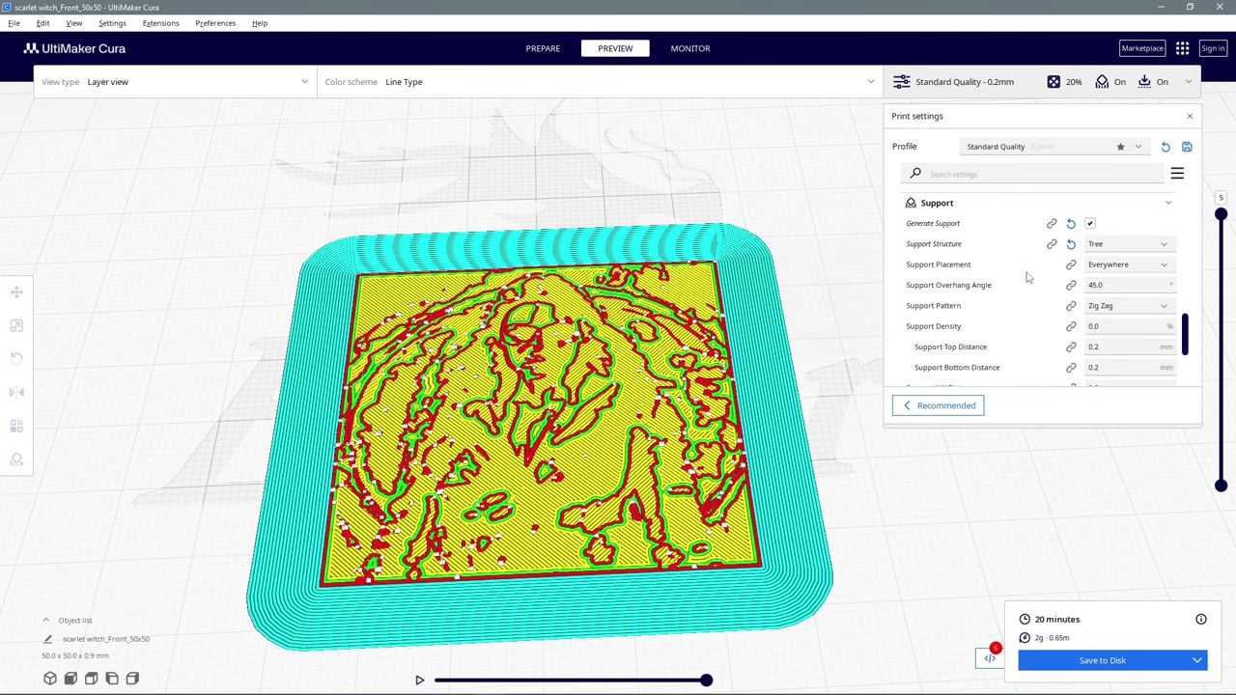
scroll(1028, 278, "down", 3)
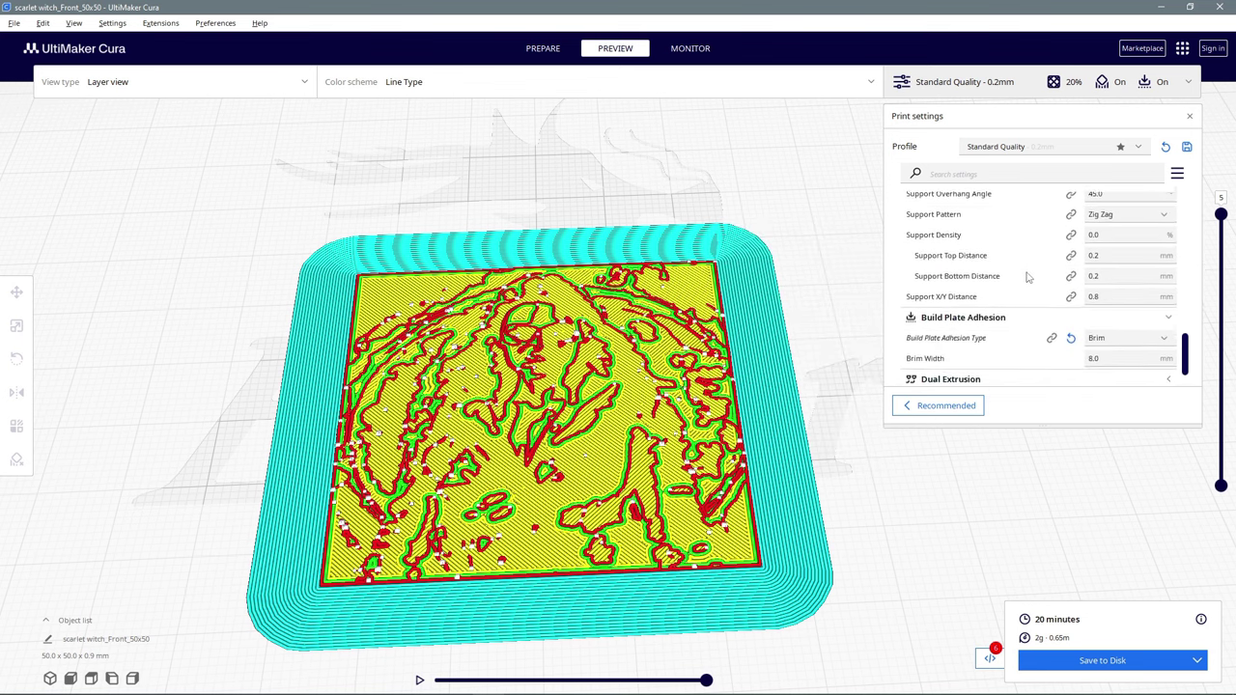
left_click(1136, 332)
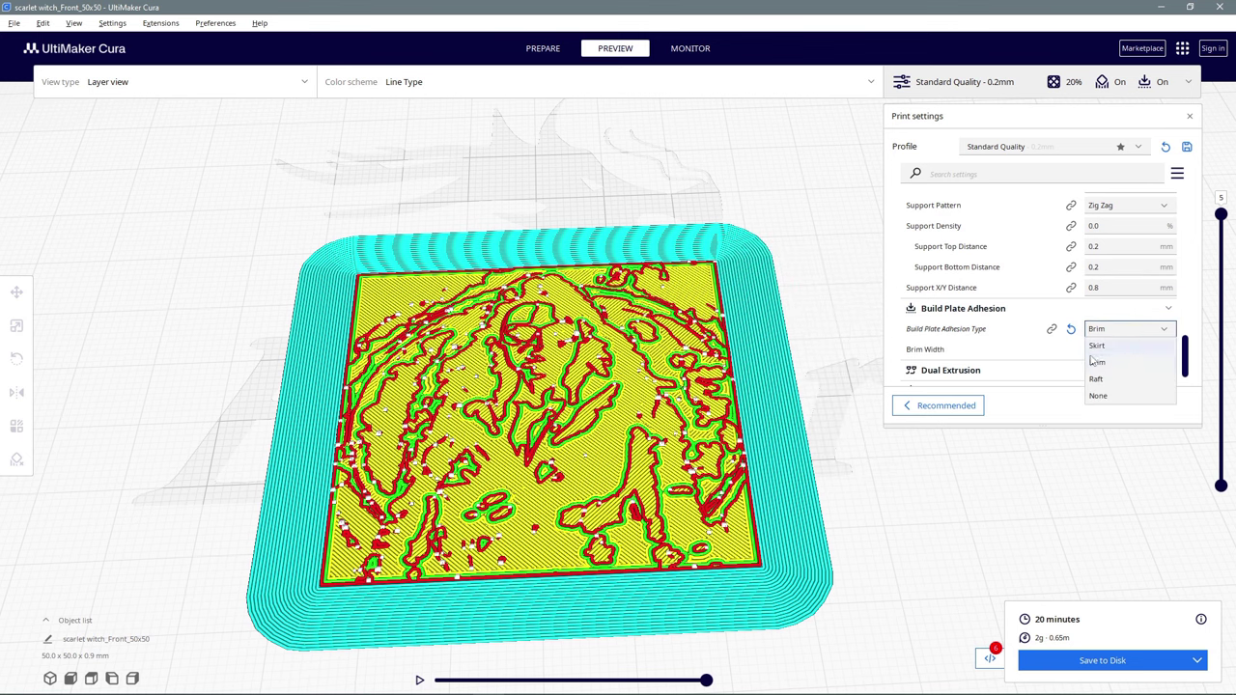
left_click(1100, 396)
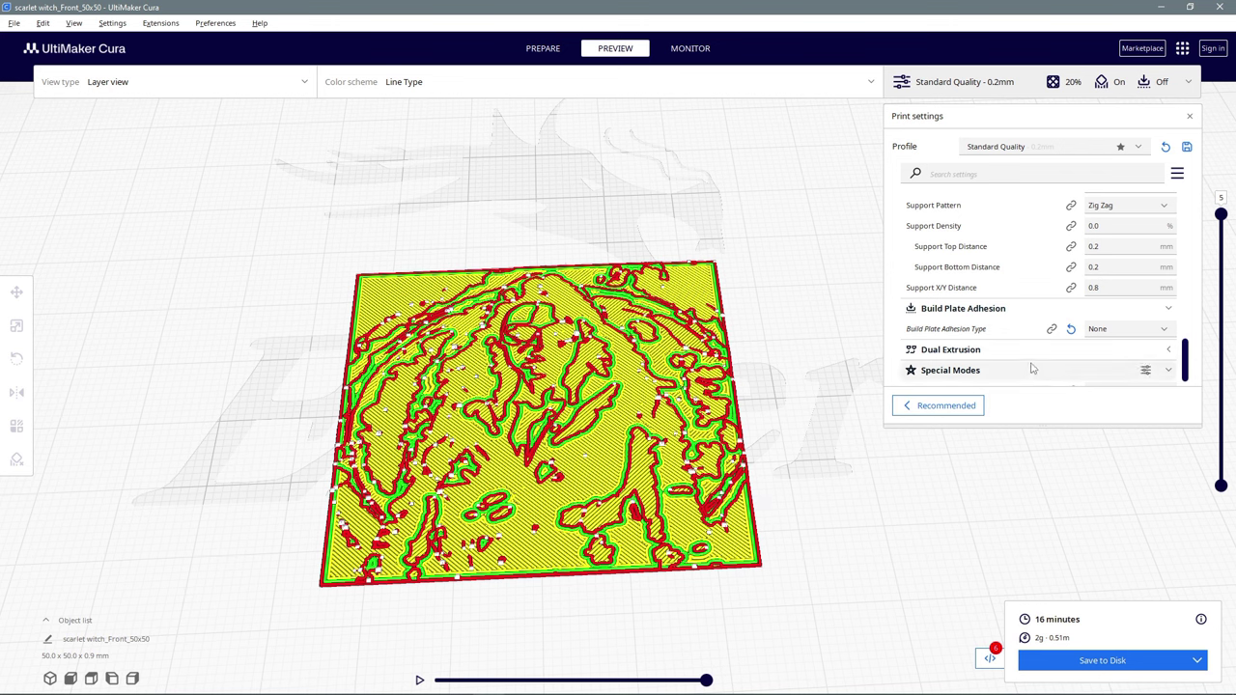
- Set the layer height to 0.04 mm in the quality settings and reslice the model
scroll(1028, 357, "up", 10)
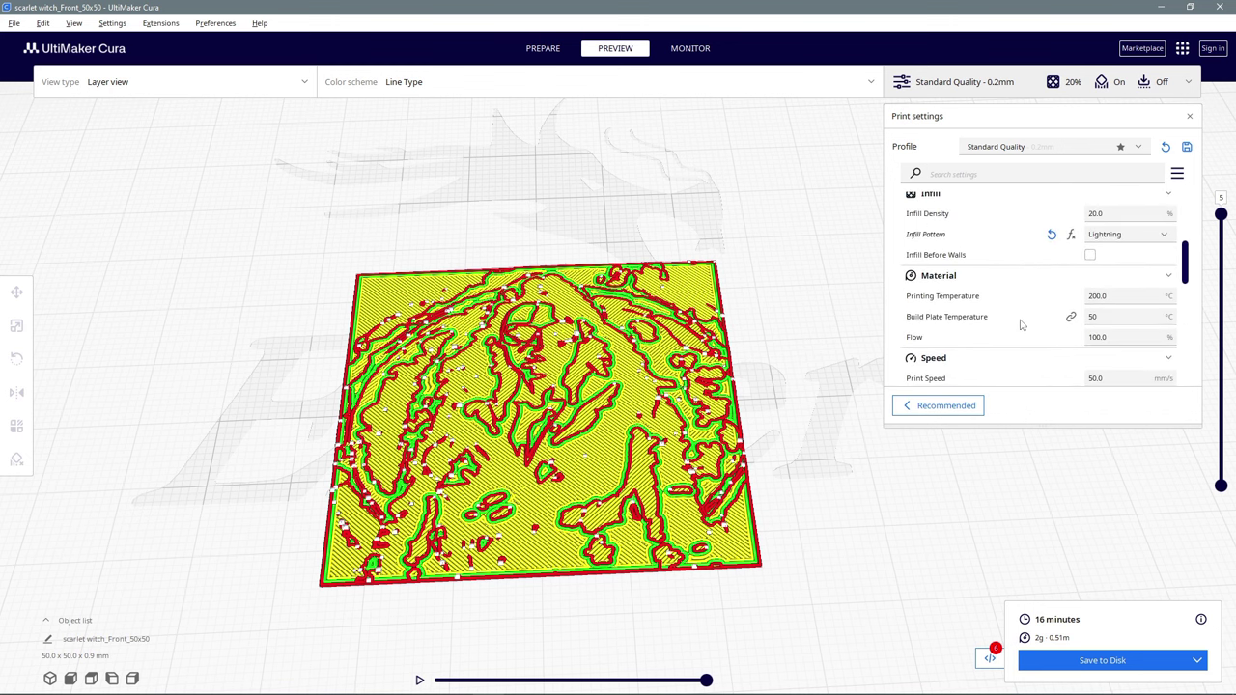
scroll(1021, 325, "up", 5)
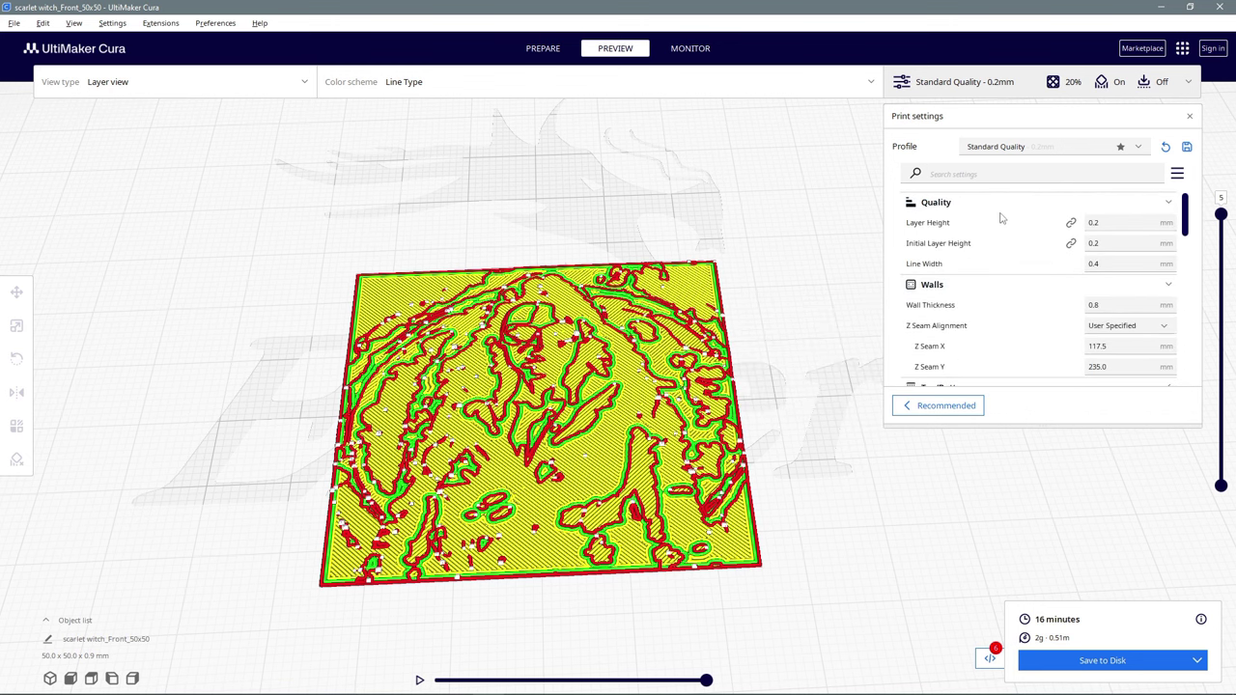
left_click(1094, 222)
key("BackSpace")
type("04")
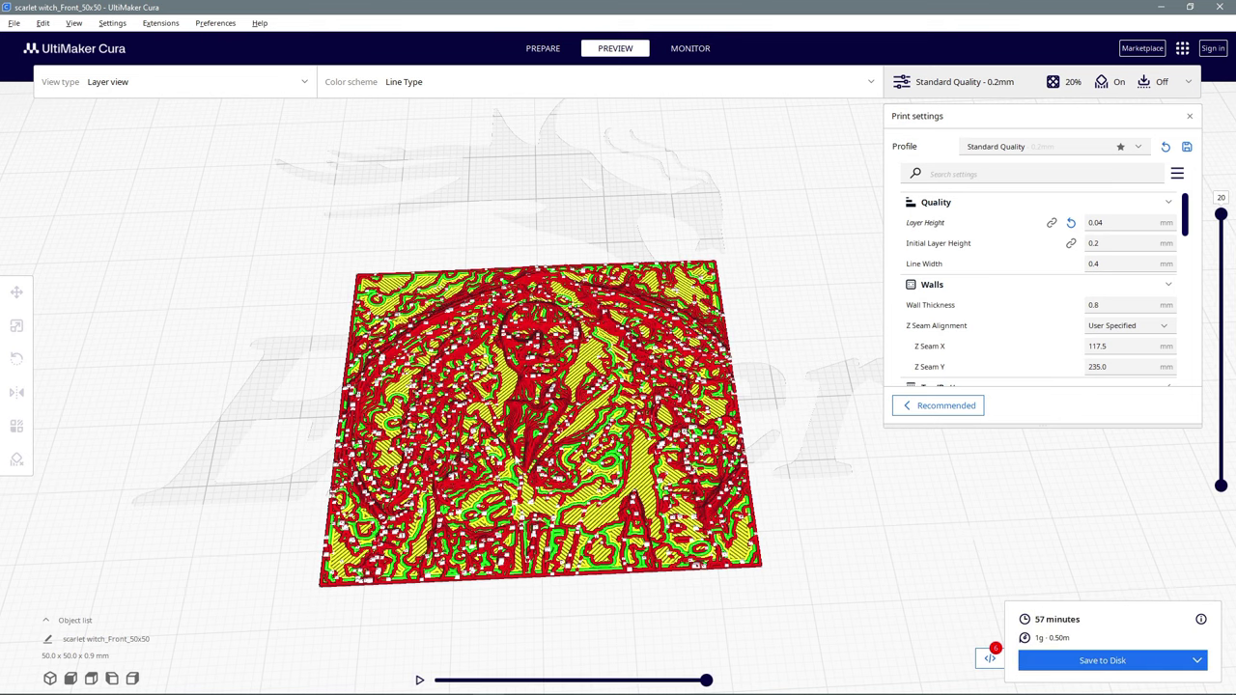
- Examine the resliced model in the layer preview, up close at its top layer and from farther away
scroll(540, 424, "up", 5)
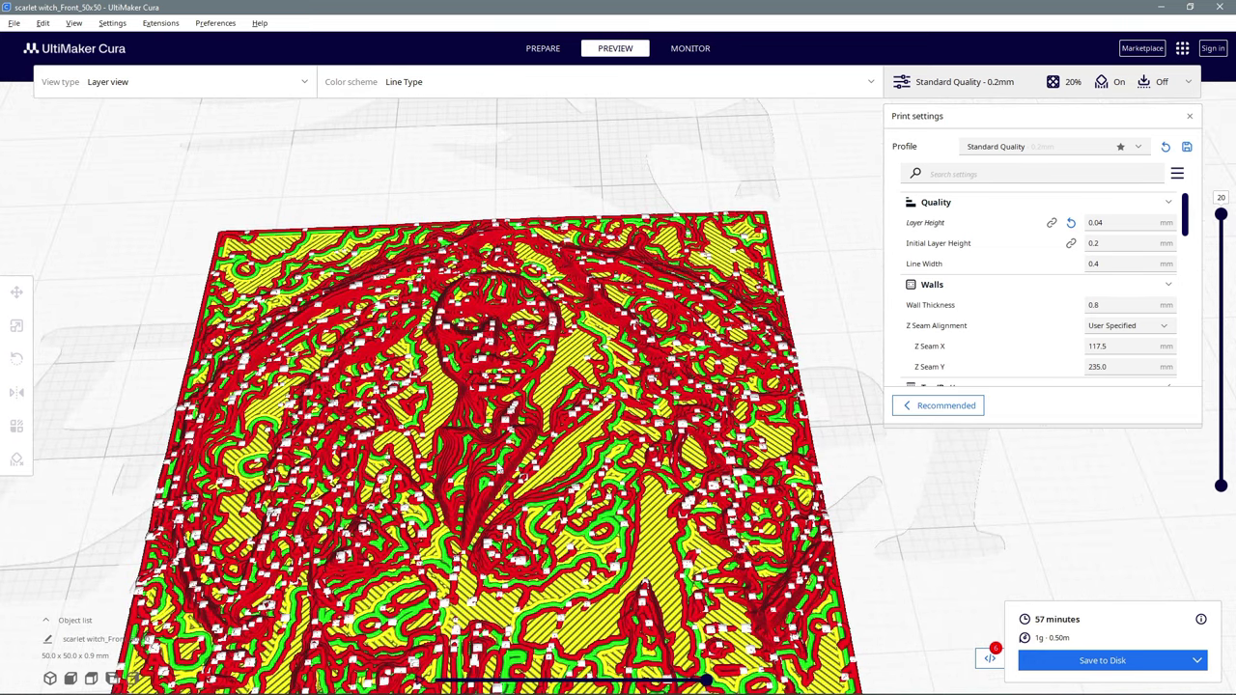
scroll(494, 444, "down", 2)
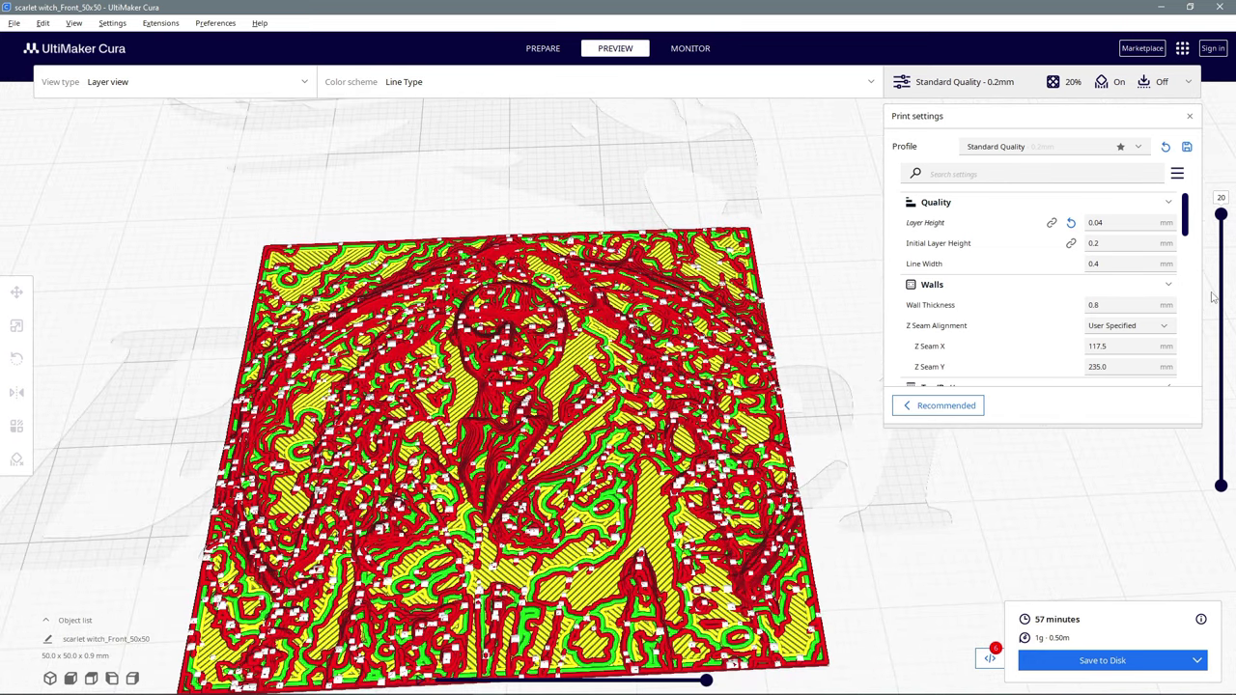
mouse_move(1222, 217)
left_mouse_down()
mouse_move(1230, 461)
mouse_move(1231, 195)
left_mouse_up()
scroll(851, 473, "down", 3)
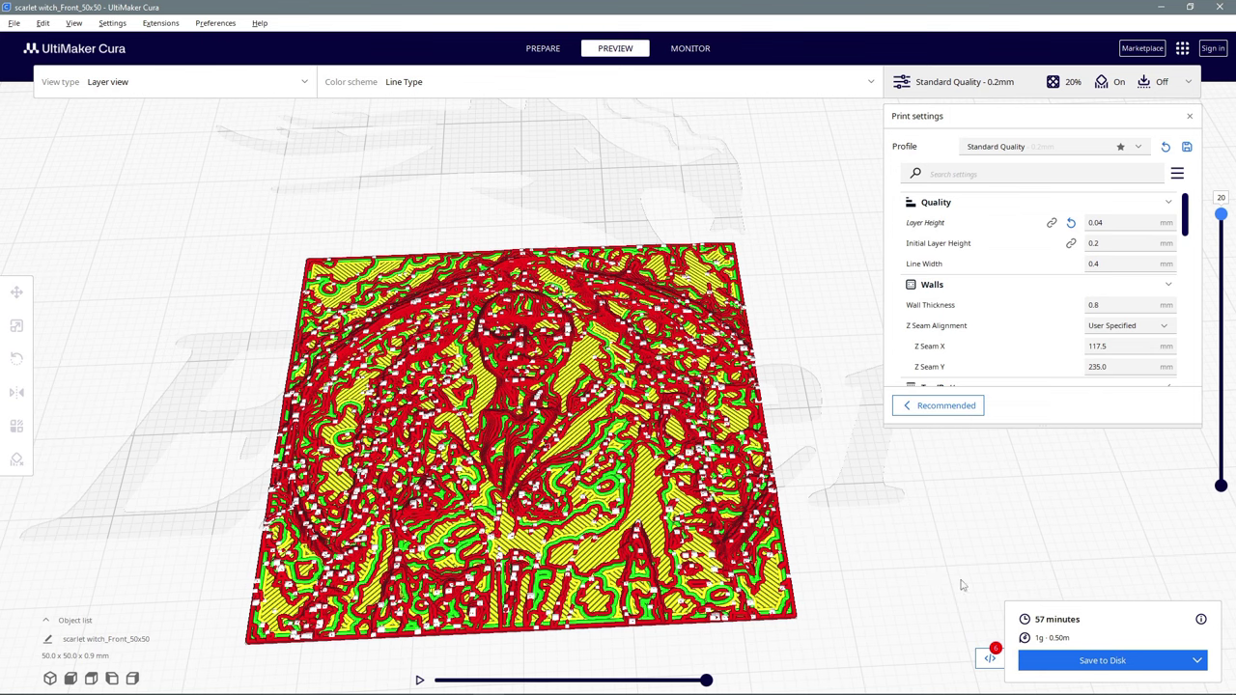
scroll(811, 478, "down", 5)
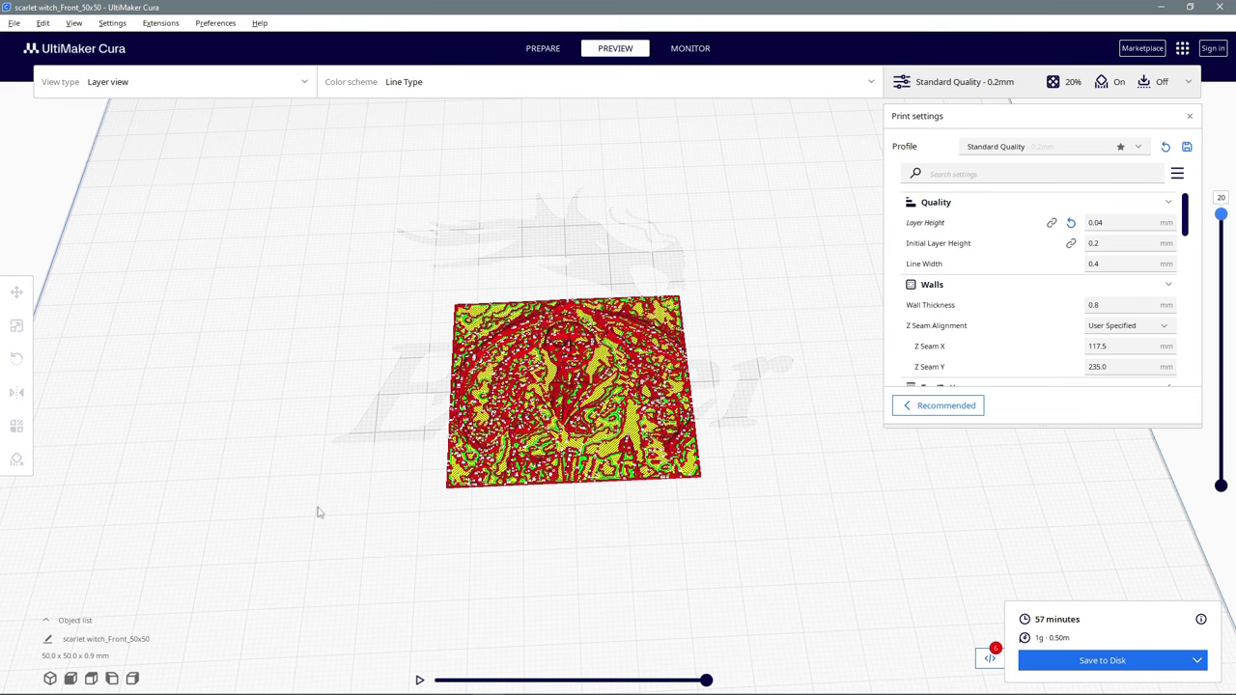
right_click_drag(697, 553, 599, 570)
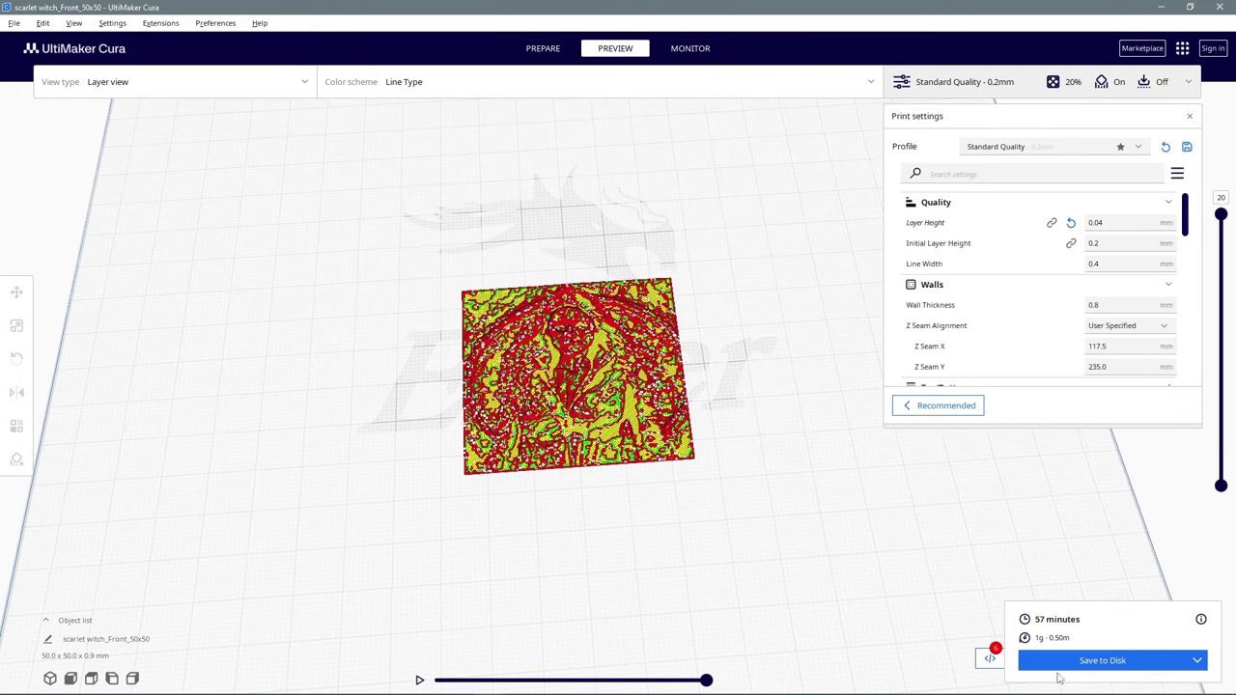